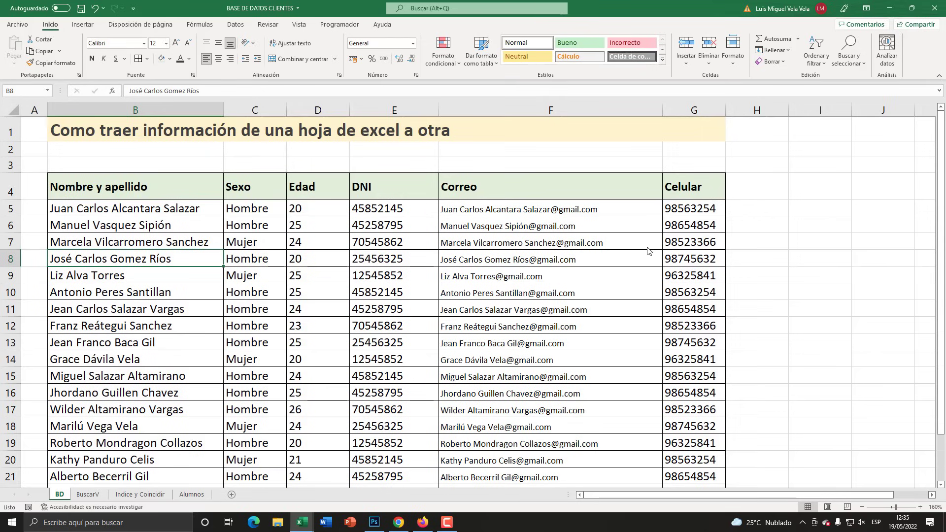
Select the B1 sheet title and a block of client data, then clear the selection
click(174, 133)
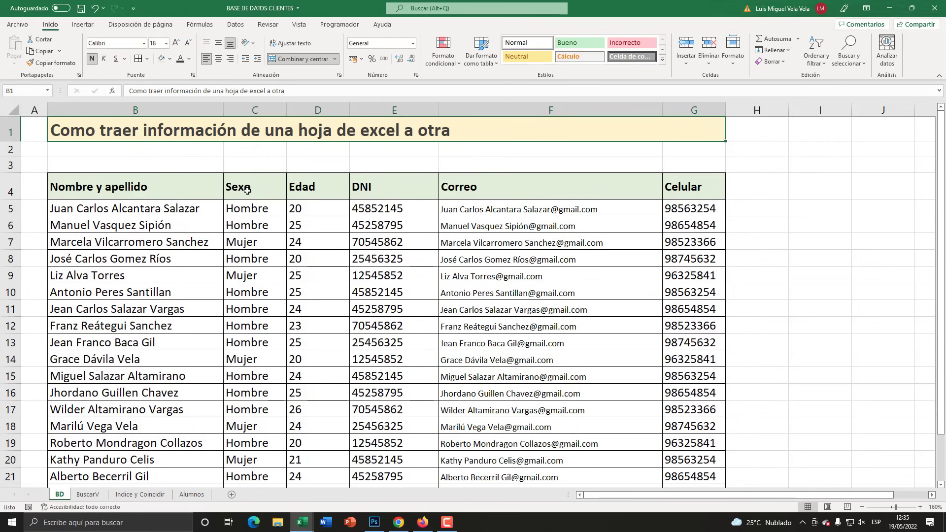
mouse_move(124, 187)
mouse_down()
mouse_move(660, 390)
mouse_move(374, 390)
mouse_up()
click(354, 343)
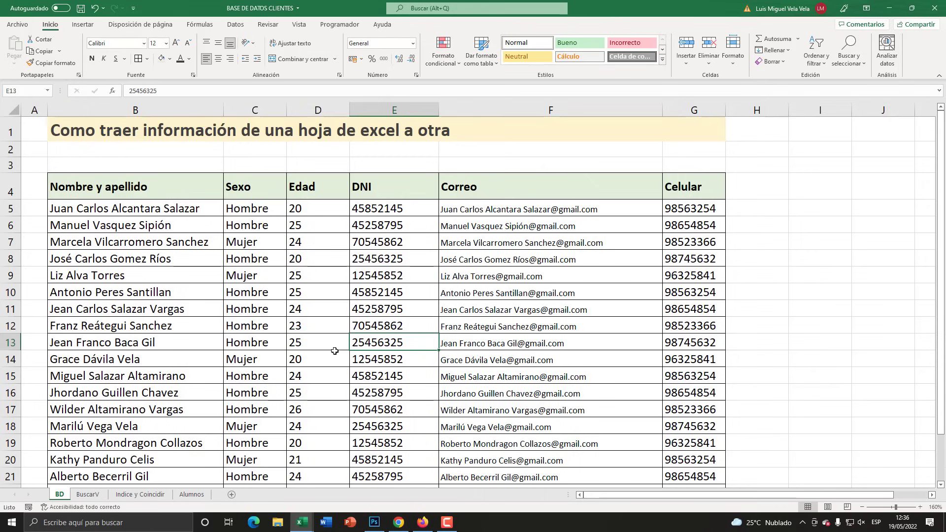
Click through the client names in column B and briefly edit the B1 title
click(127, 279)
click(129, 295)
click(128, 323)
click(127, 351)
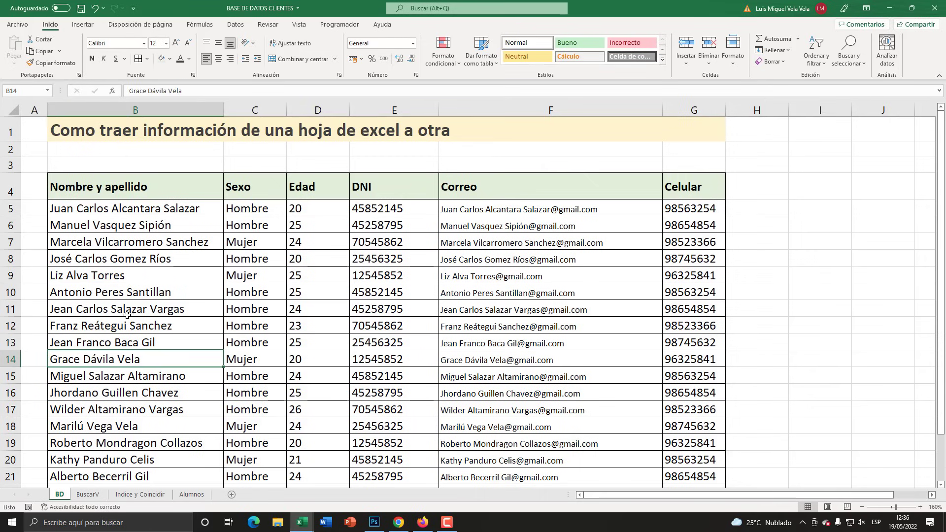
click(129, 276)
double_click(132, 132)
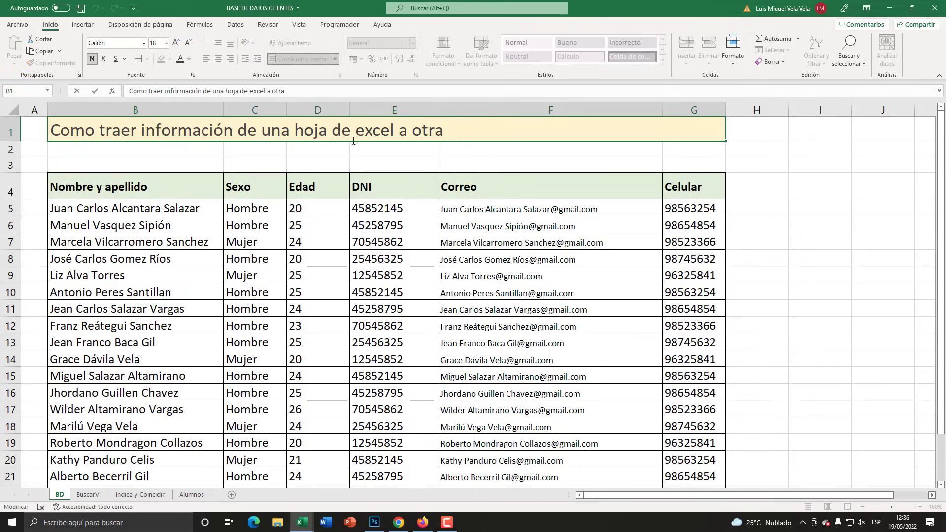
key(Escape)
key(ctrl+n)
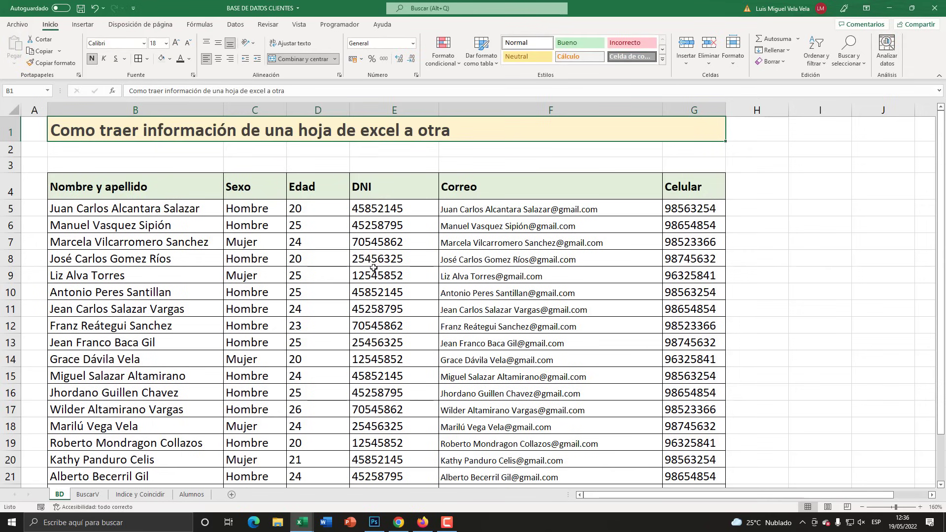
click(205, 326)
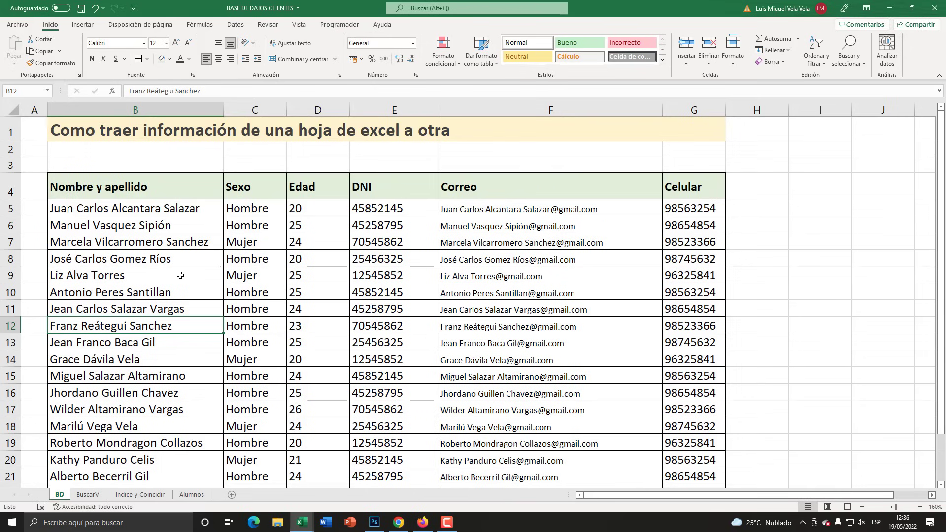
Draw a plain rectangle shape over rows 9 to 19 of the client table
click(82, 24)
click(158, 38)
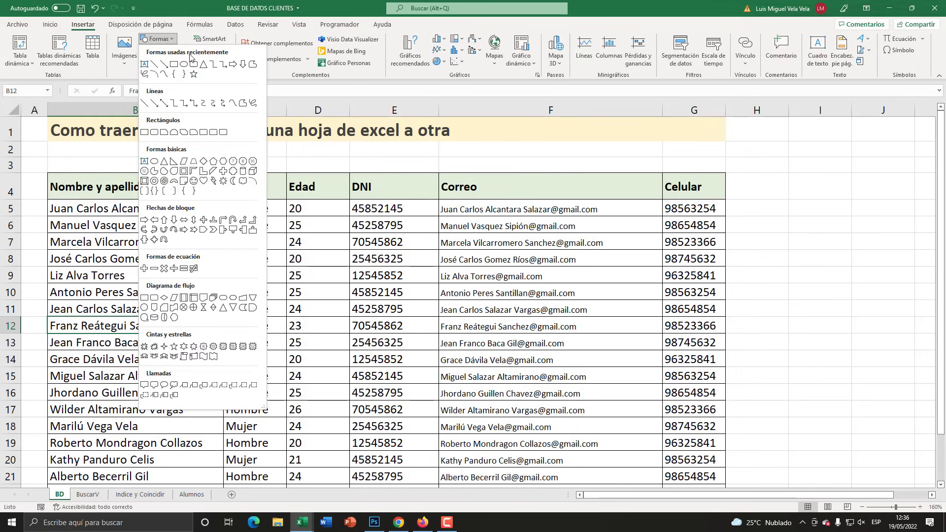
click(173, 64)
drag(50, 272, 734, 447)
Write BUSCARV inside the rectangle and enlarge its text size
right_click(412, 353)
click(449, 169)
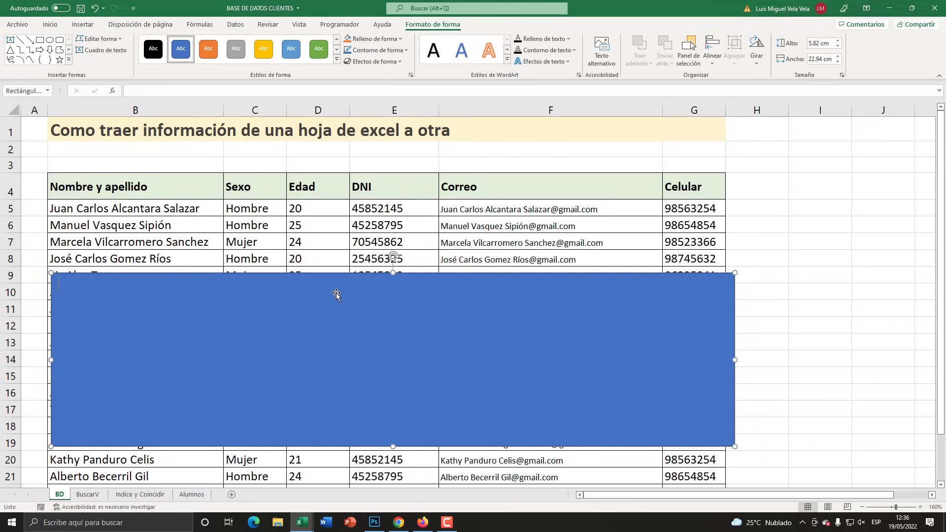
text(=BUSC)
text(ARV()
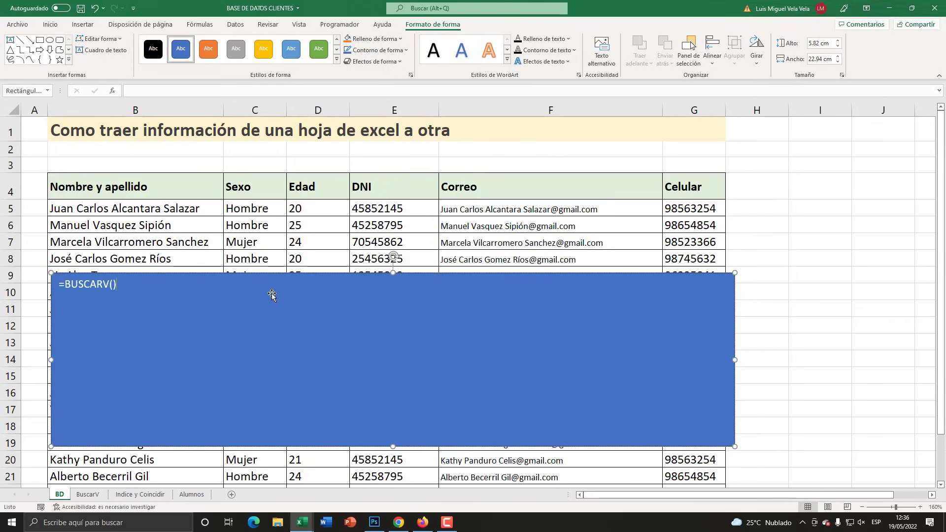
triple_click(97, 282)
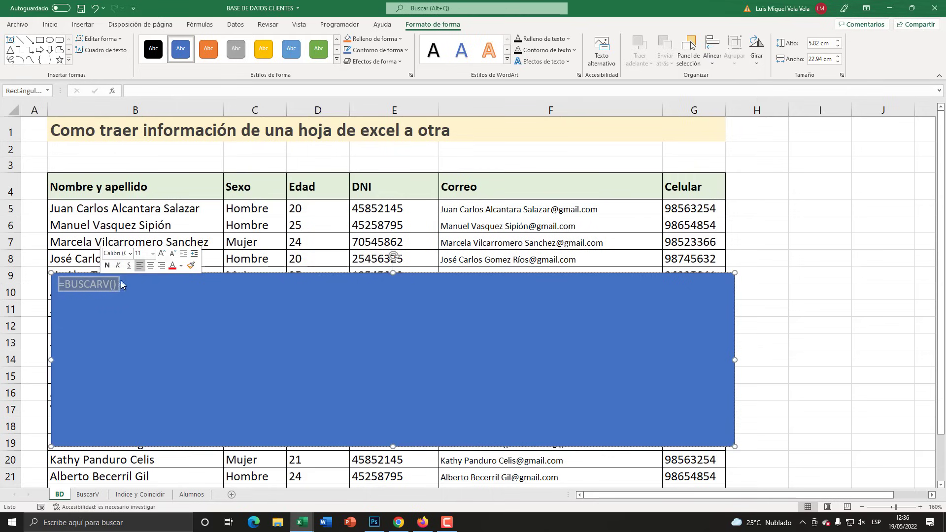
click(162, 253)
click(161, 254)
click(161, 253)
click(161, 254)
click(161, 253)
click(161, 254)
click(161, 254)
click(161, 253)
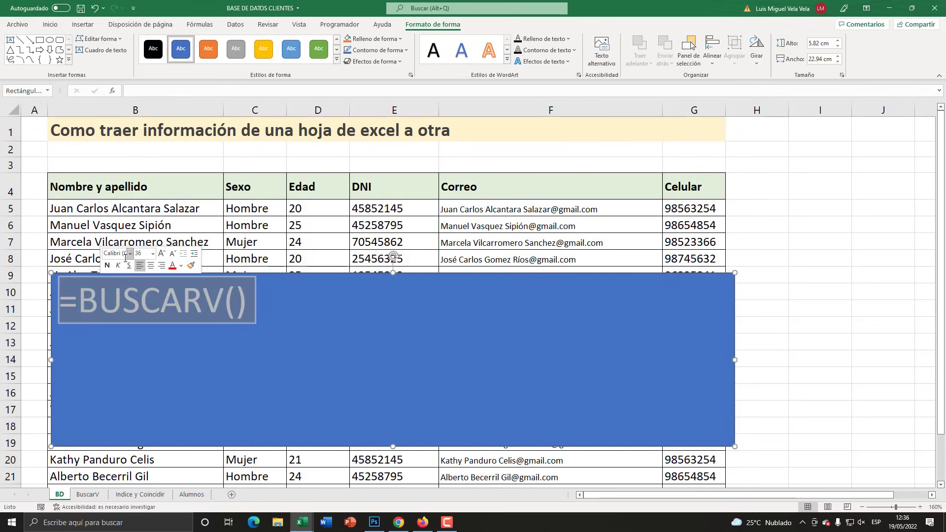
click(161, 253)
key(Escape)
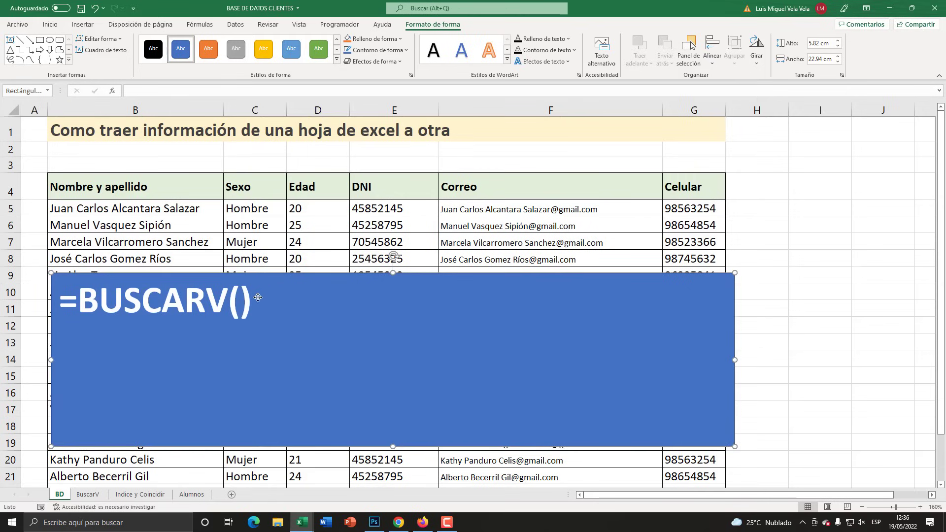
Add a second line reading =INDICE() + COINCIDIR(), correcting the typos
click(247, 299)
key(Return)
text(=)
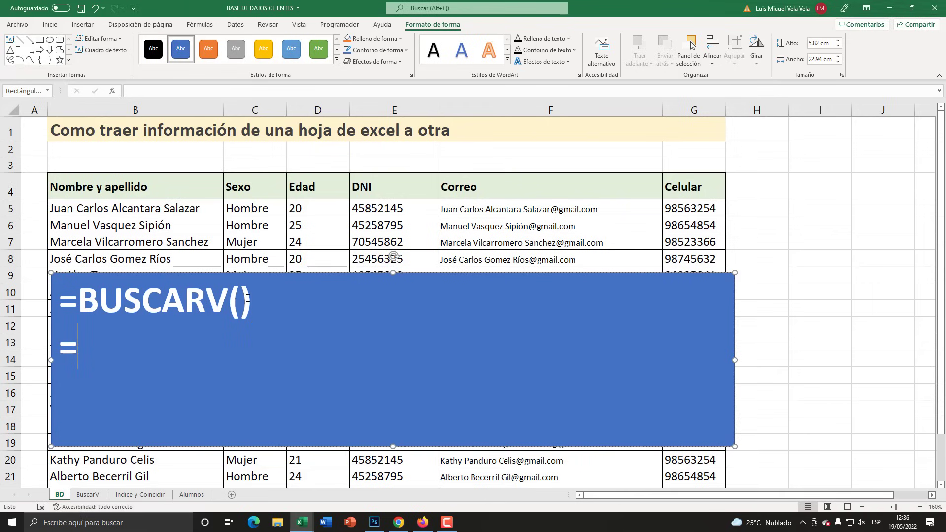
text(INDICE()
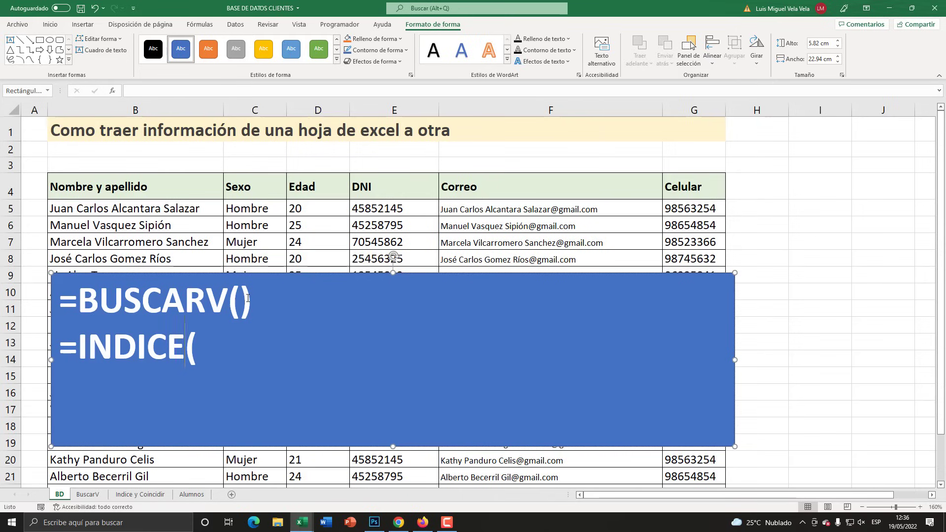
text() + COND)
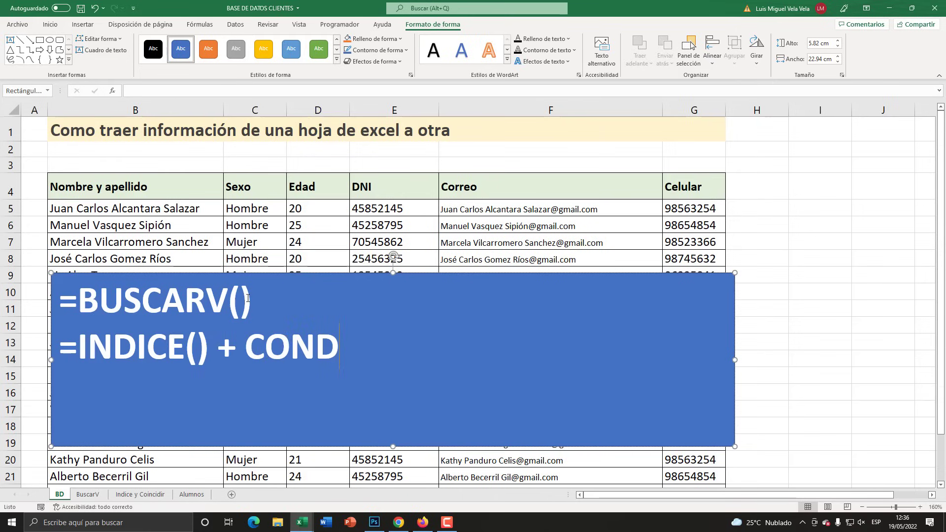
text(I)
key(BackSpace)
key(BackSpace)
key(BackSpace)
text(INCI)
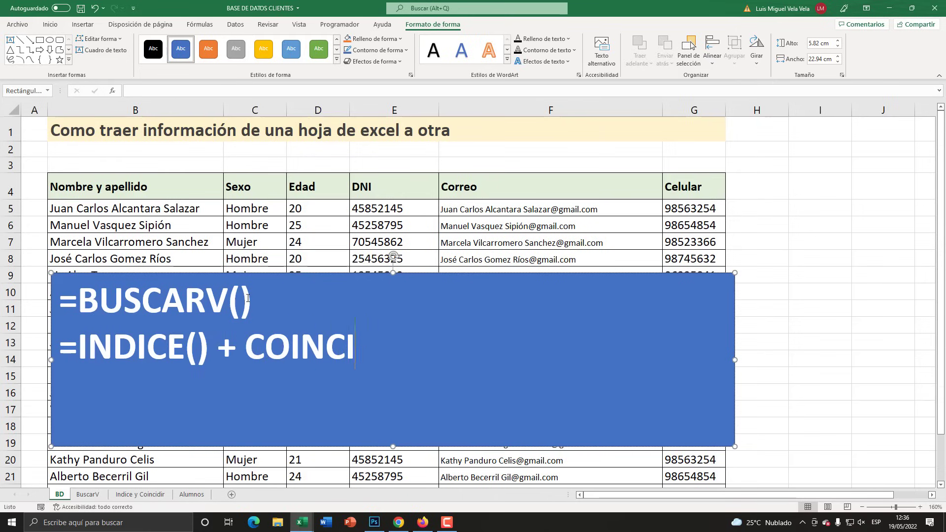
text(DIR/())
key(BackSpace)
key(BackSpace)
text(())
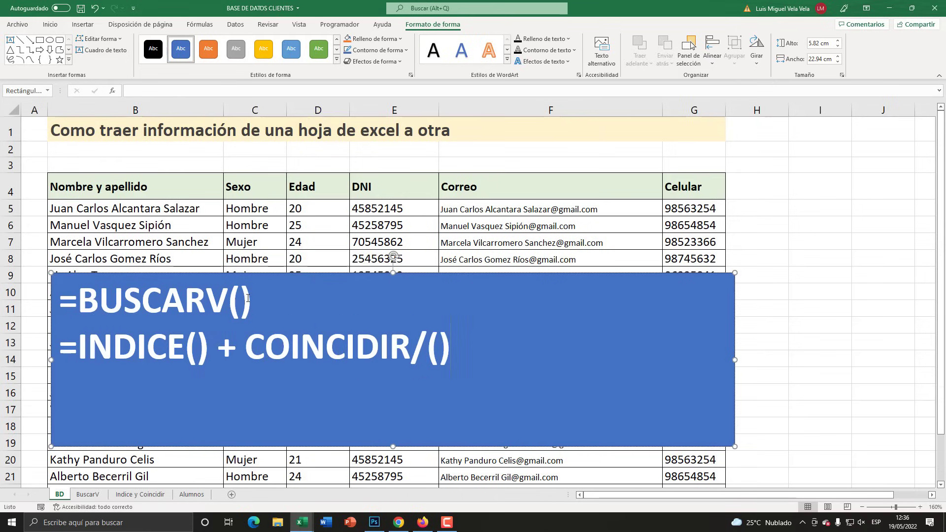
key(BackSpace)
key(BackSpace)
key(BackSpace)
text(())
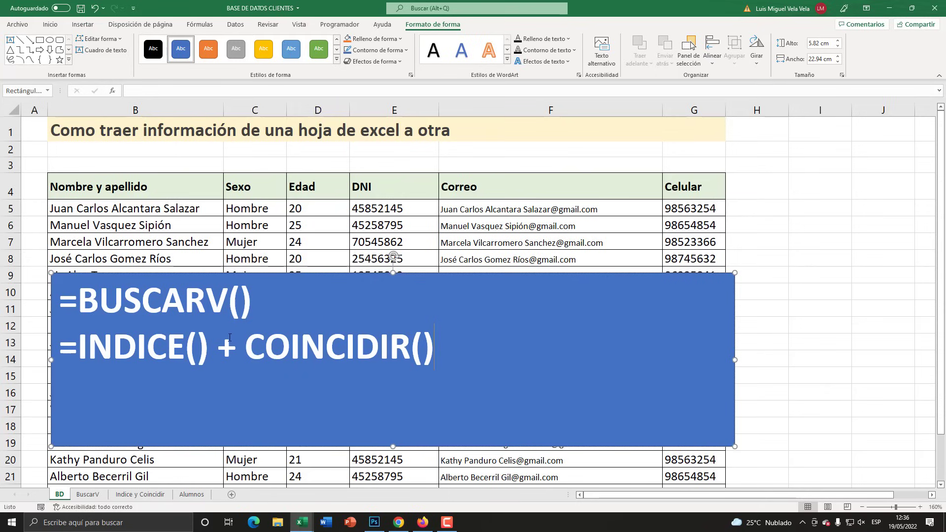
Highlight the first line, shift the blue box up and right, then delete it
triple_click(250, 302)
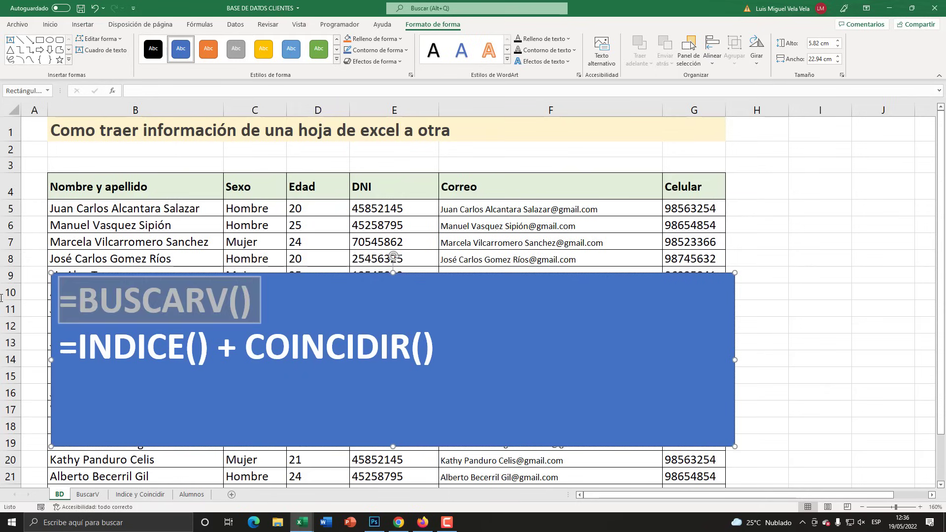
click(206, 353)
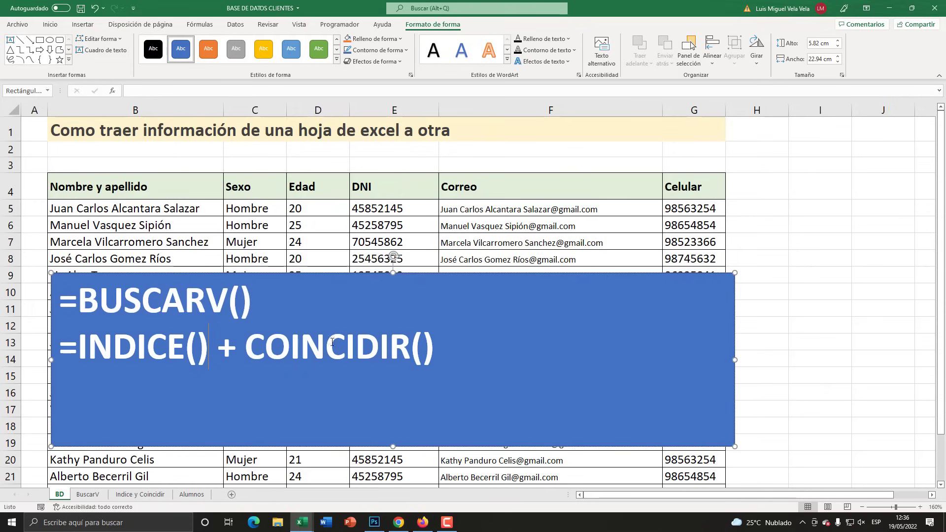
drag(438, 273, 452, 256)
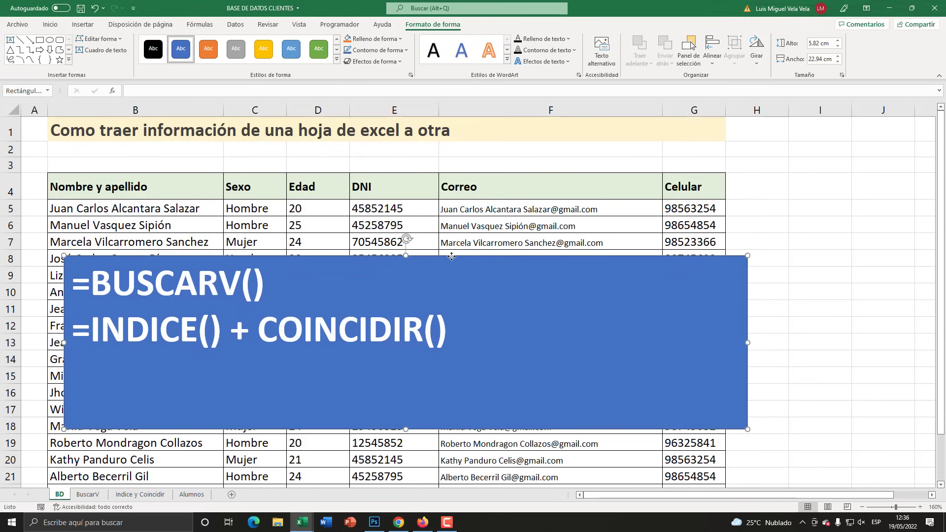
key(Delete)
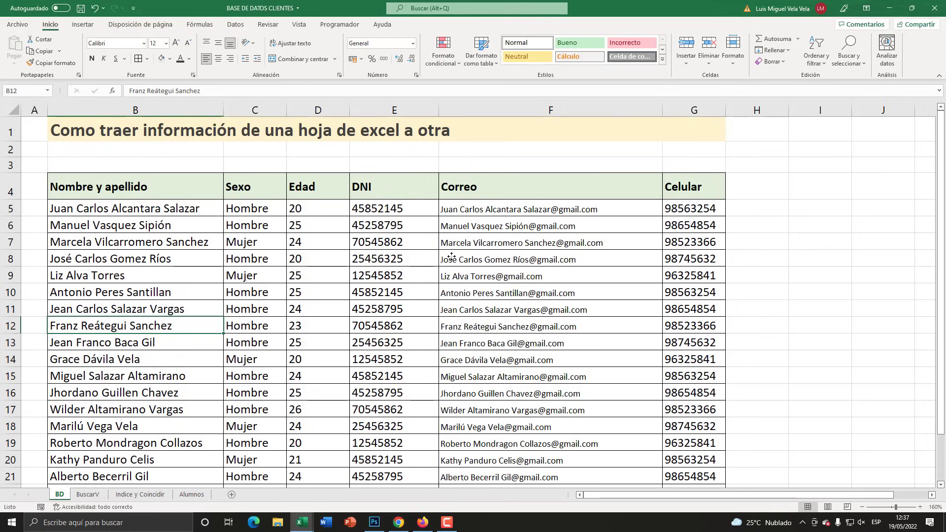
Select the client data B4:G24 and convert it into a table with headers
scroll(223, 282, down, 2)
scroll(269, 327, up, 2)
drag(148, 180, 675, 456)
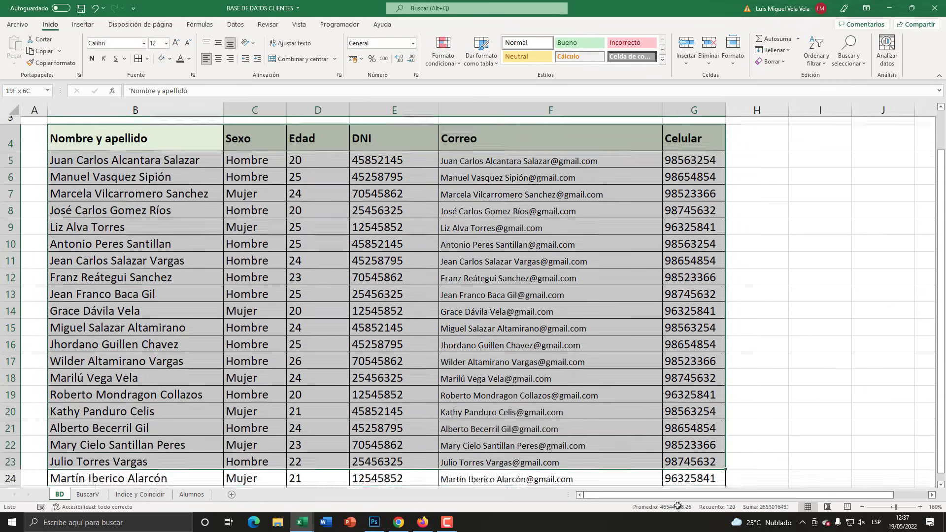
scroll(485, 392, up, 2)
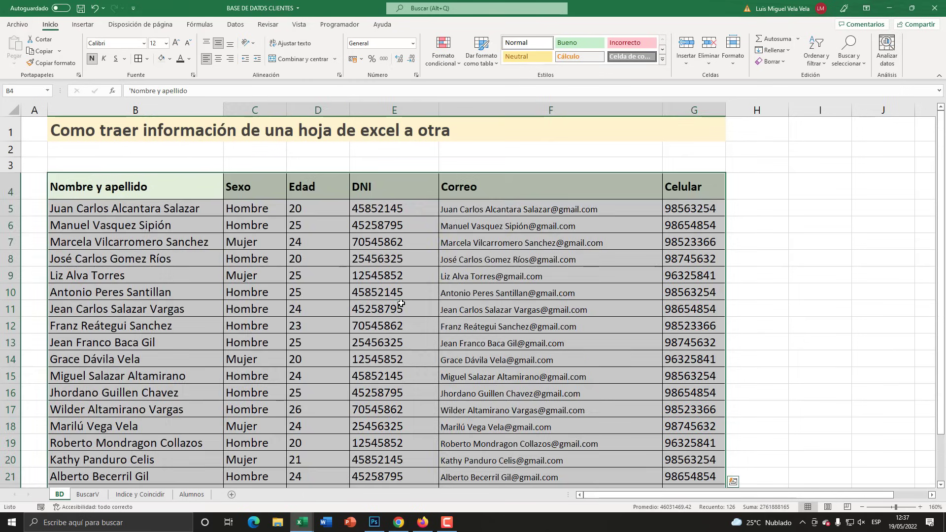
click(399, 303)
drag(124, 177, 699, 456)
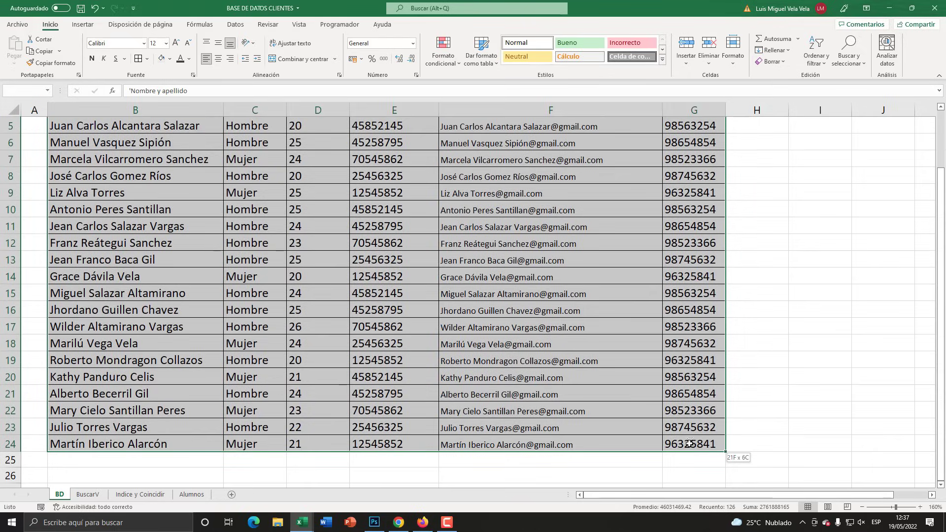
drag(699, 457, 724, 451)
scroll(395, 360, up, 2)
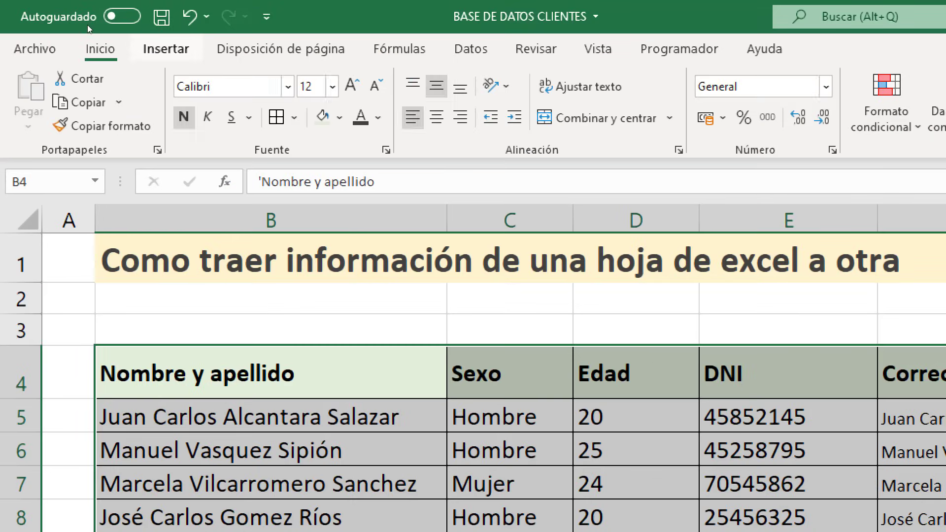
click(85, 25)
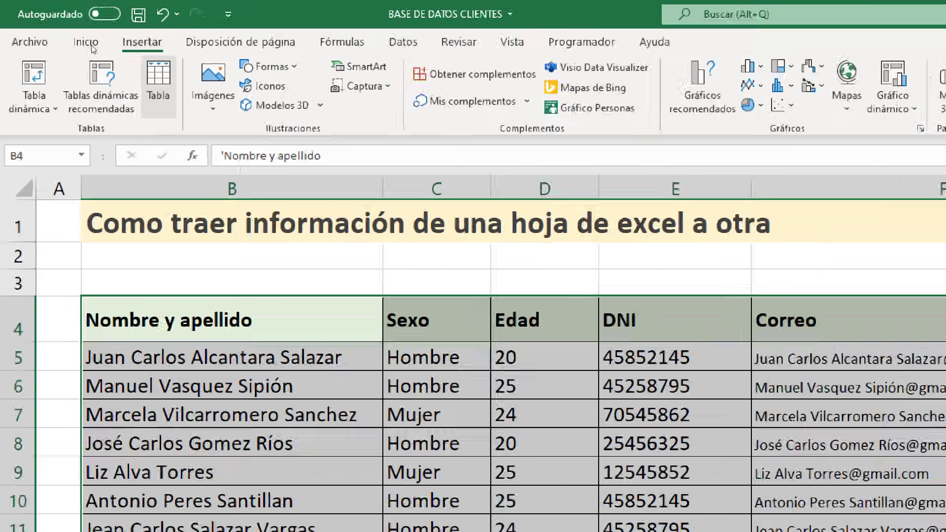
click(91, 50)
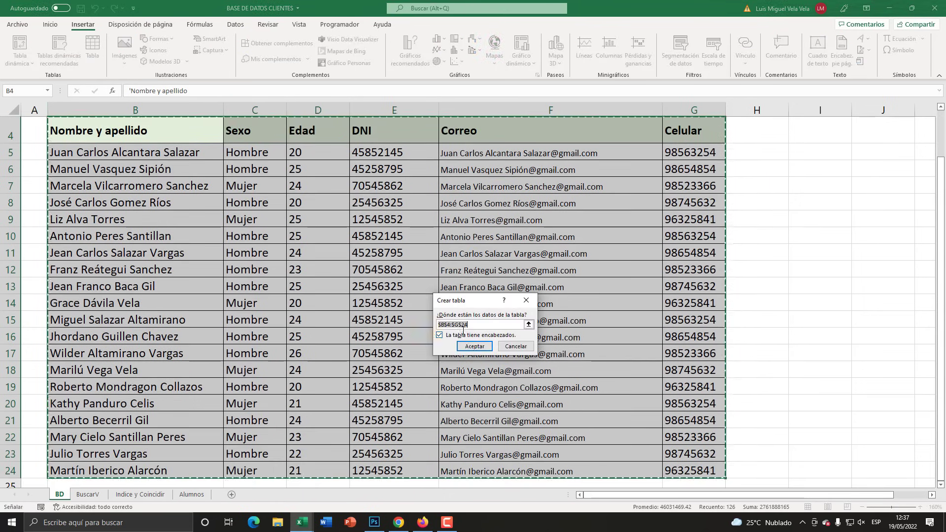
click(475, 346)
Give the table's header row B4:G4 a dark font colour
scroll(138, 183, up, 1)
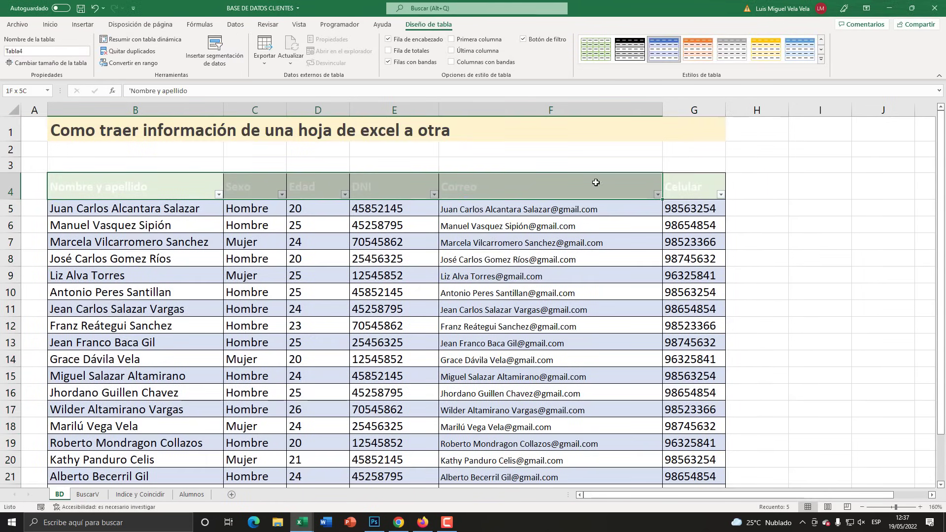
drag(138, 182, 690, 186)
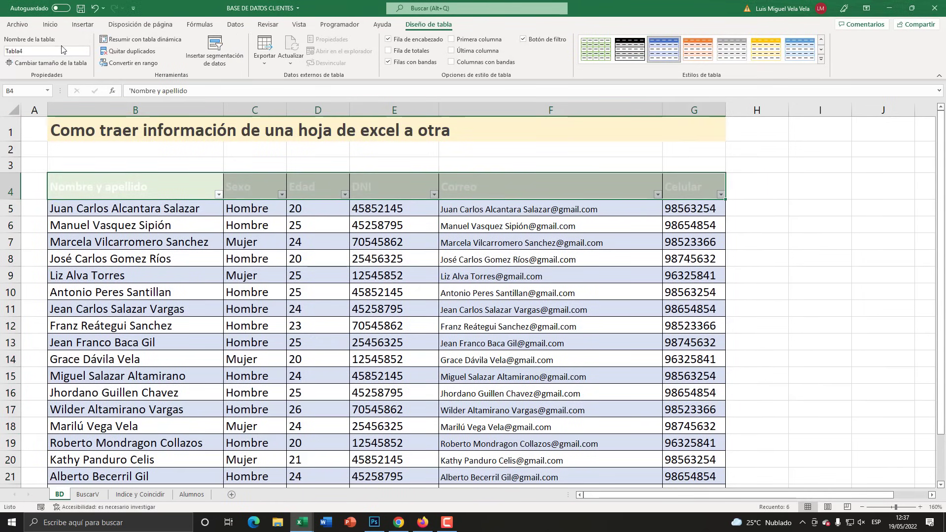
click(49, 24)
click(180, 59)
click(234, 308)
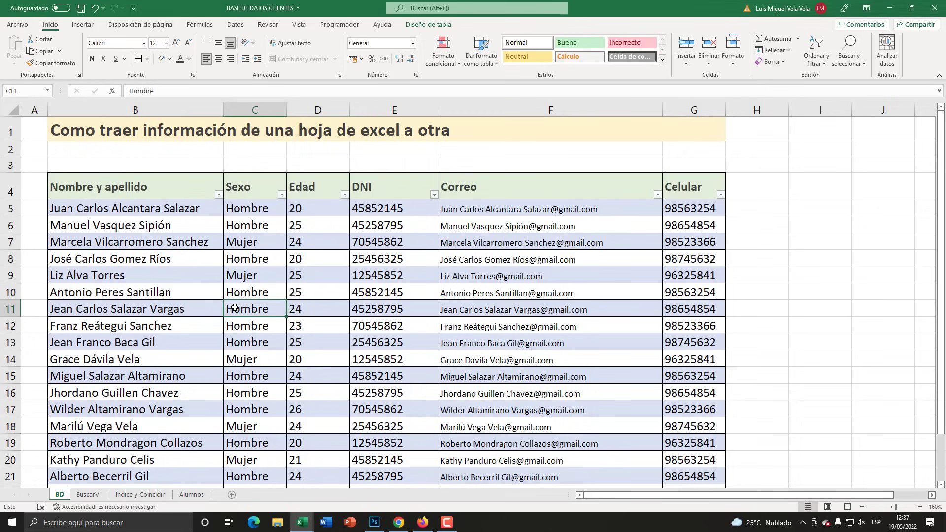
Select a cell inside the client data table
click(433, 242)
click(416, 308)
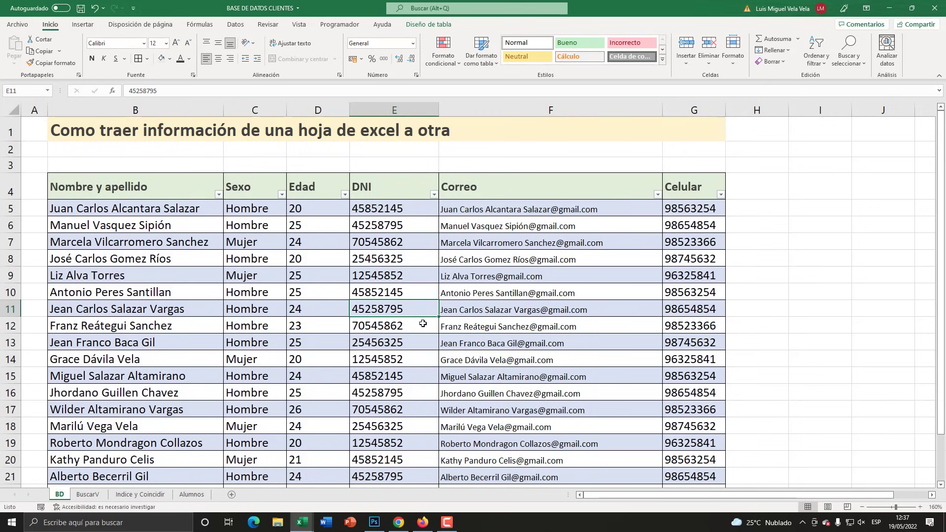
click(314, 241)
scroll(389, 345, down, 2)
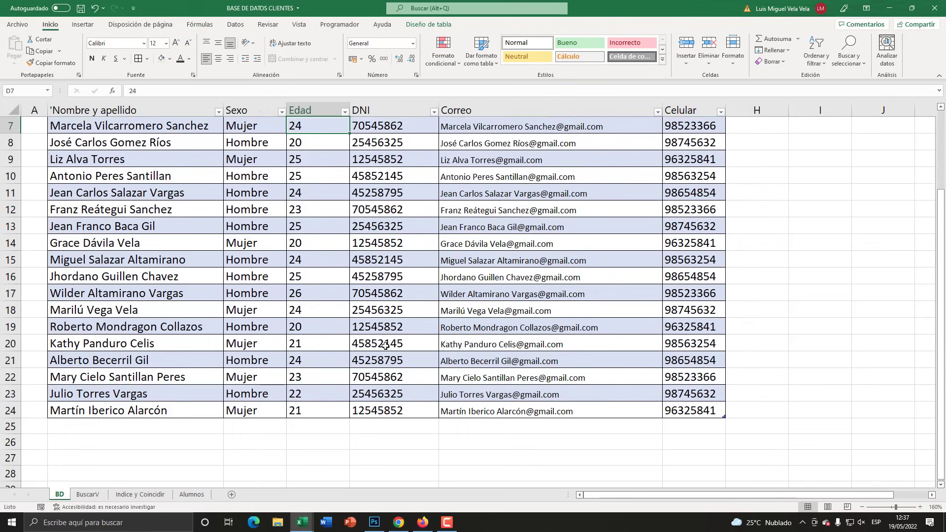
scroll(386, 345, up, 2)
click(269, 274)
click(466, 294)
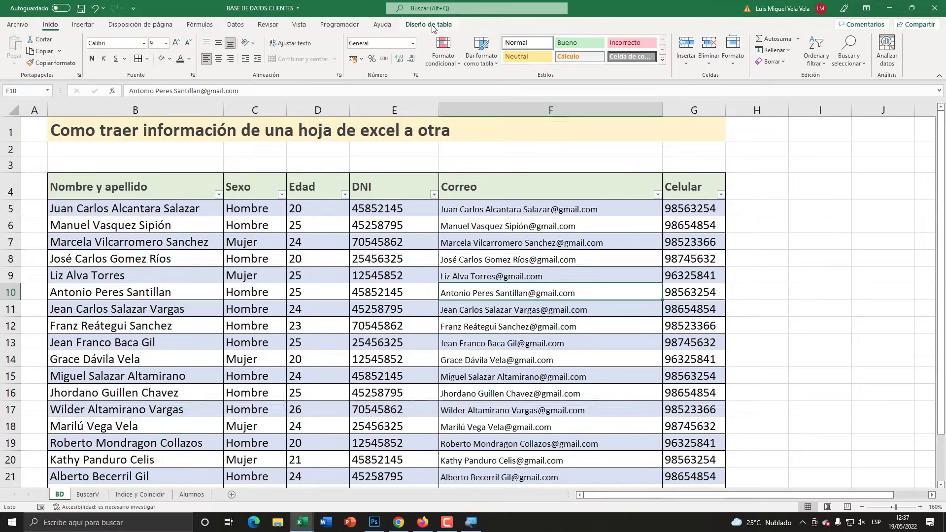
Replace the table name Tabla4 with BD in the table design settings
click(427, 24)
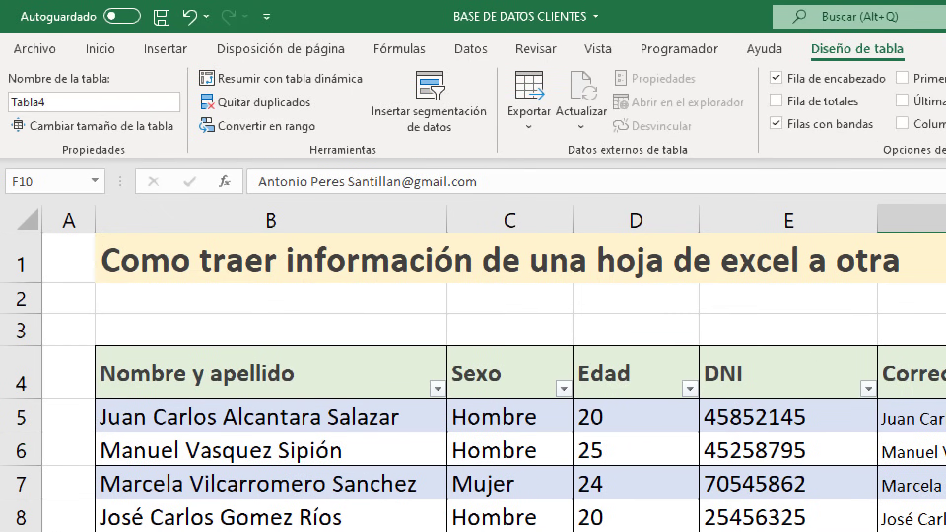
key(alt+j)
key(t)
key(a)
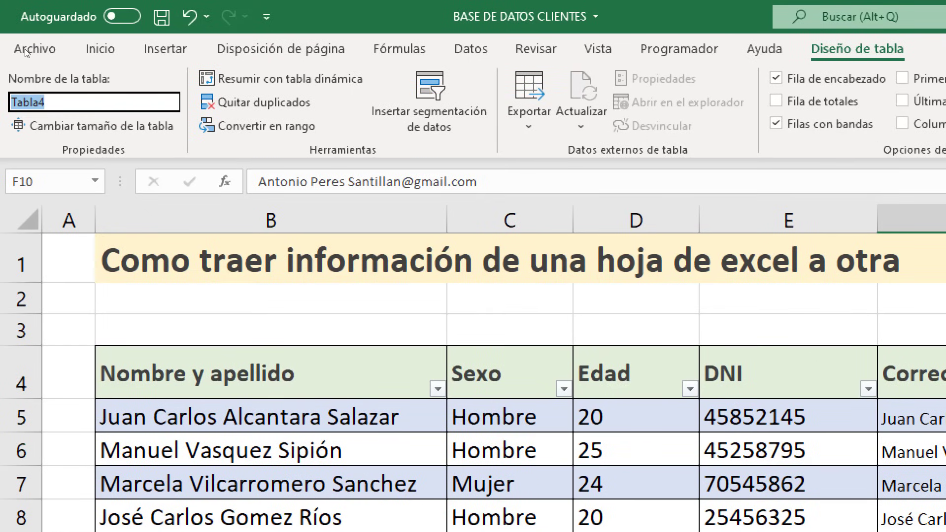
text(BD)
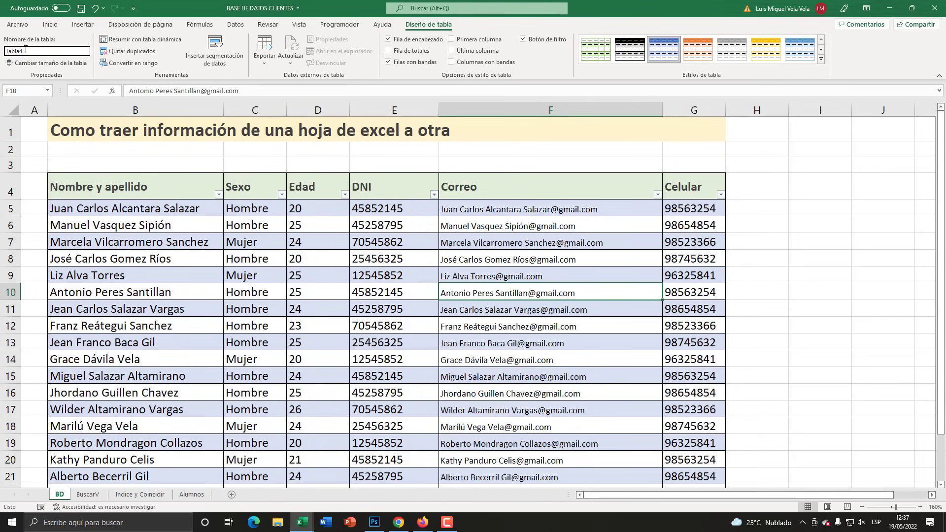
double_click(25, 50)
text(BD)
key(Return)
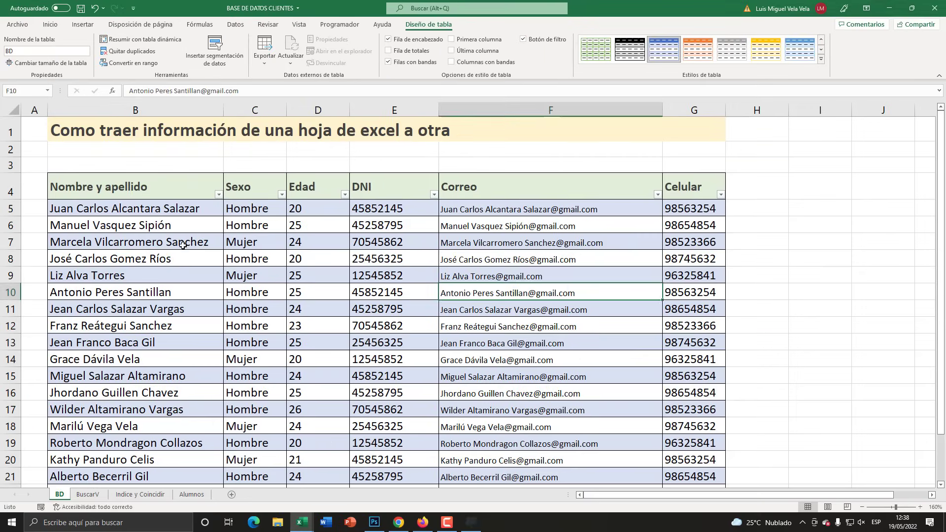
click(187, 258)
scroll(254, 252, down, 2)
scroll(254, 251, up, 2)
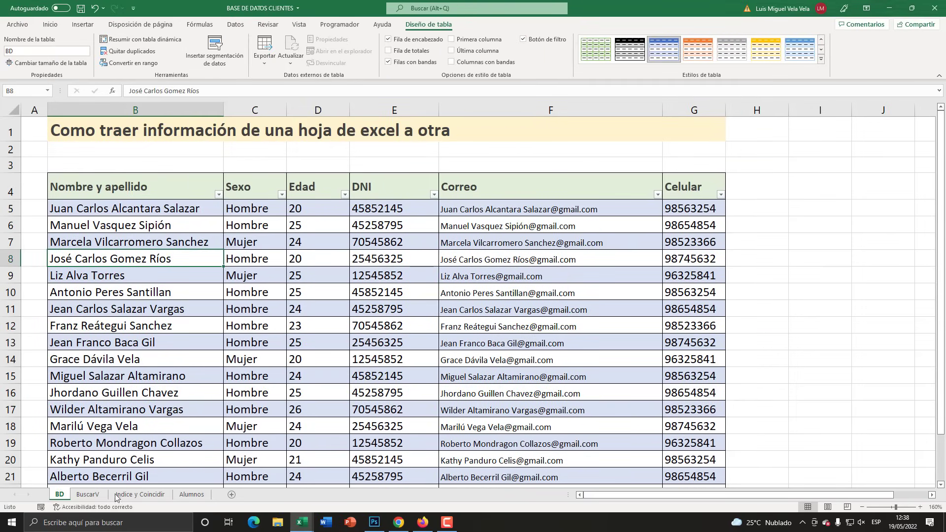
On the BuscarV sheet, enter 'Nombre y Apellido :' in B2
click(89, 495)
click(60, 495)
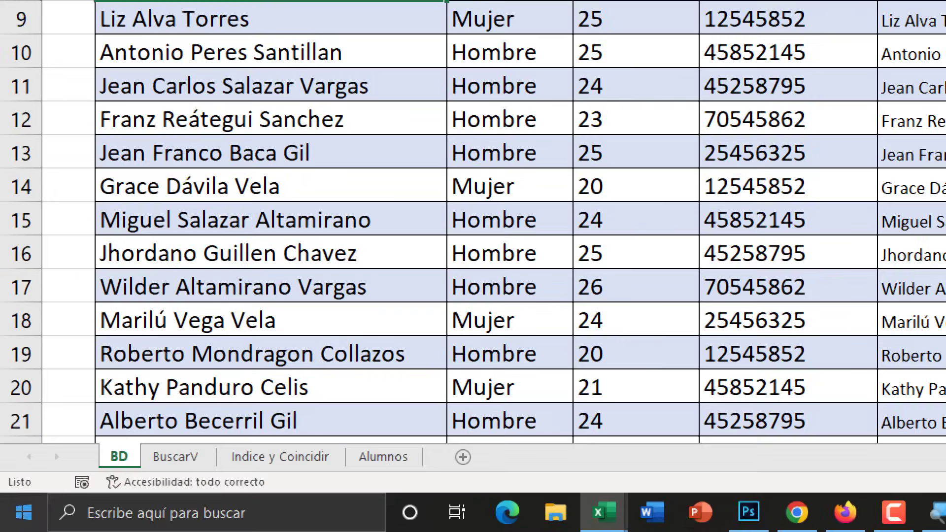
click(74, 495)
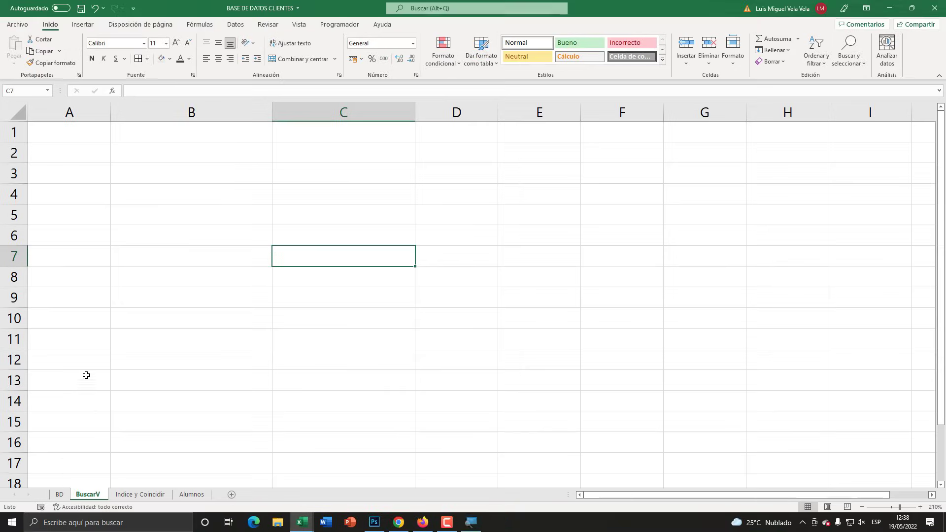
click(203, 145)
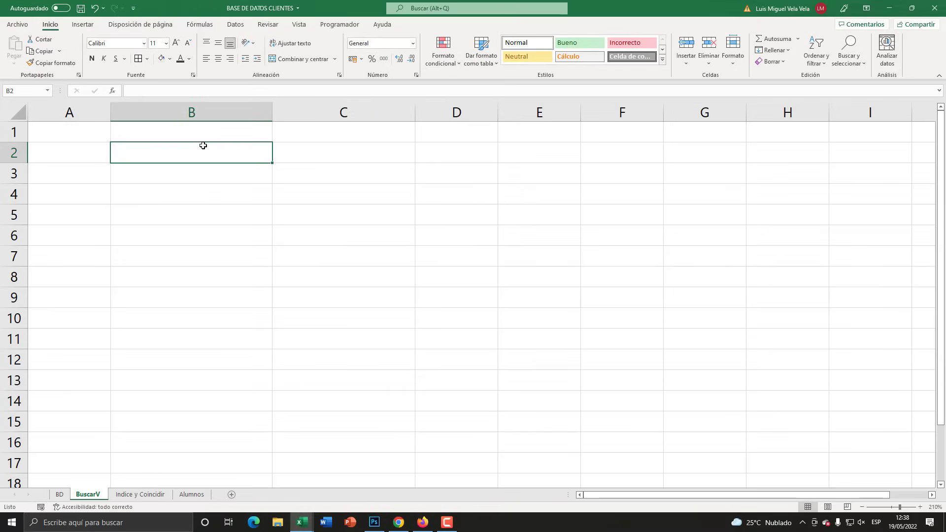
text(Nombre y Apel)
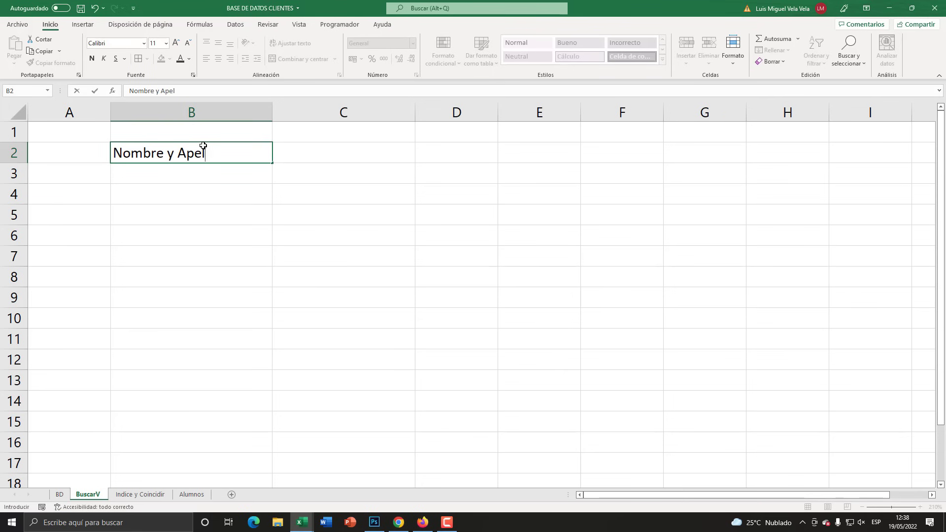
text(lido :)
key(Return)
key(shift+Up)
After checking the BD headers, enter the label Sexo in B3
click(59, 495)
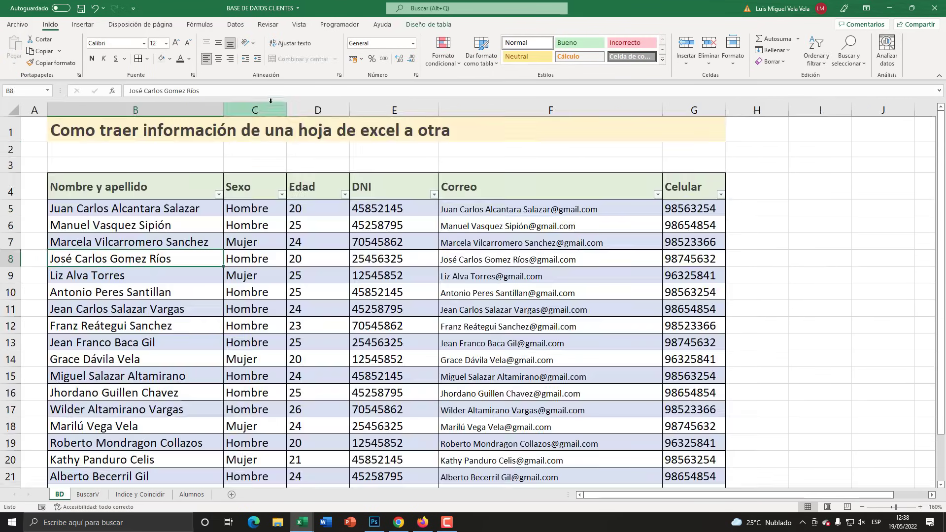
click(255, 110)
click(93, 507)
click(88, 494)
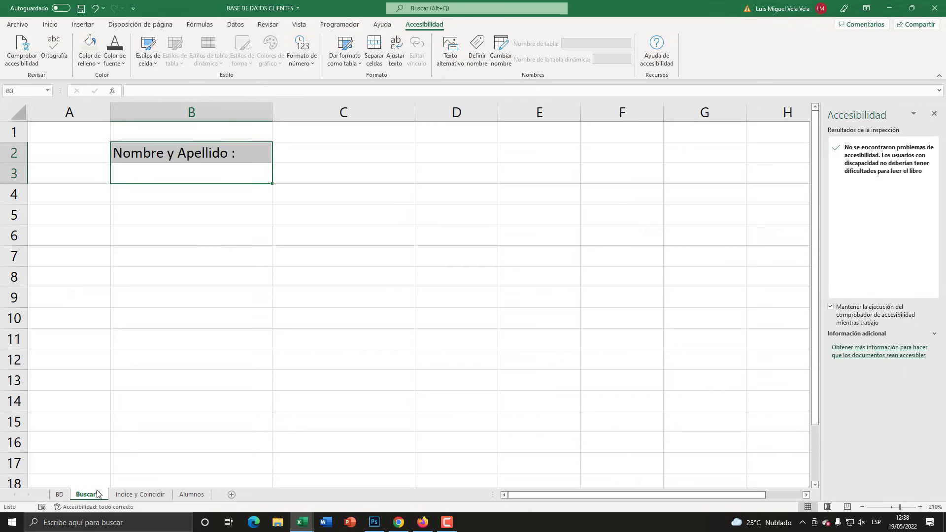
click(219, 169)
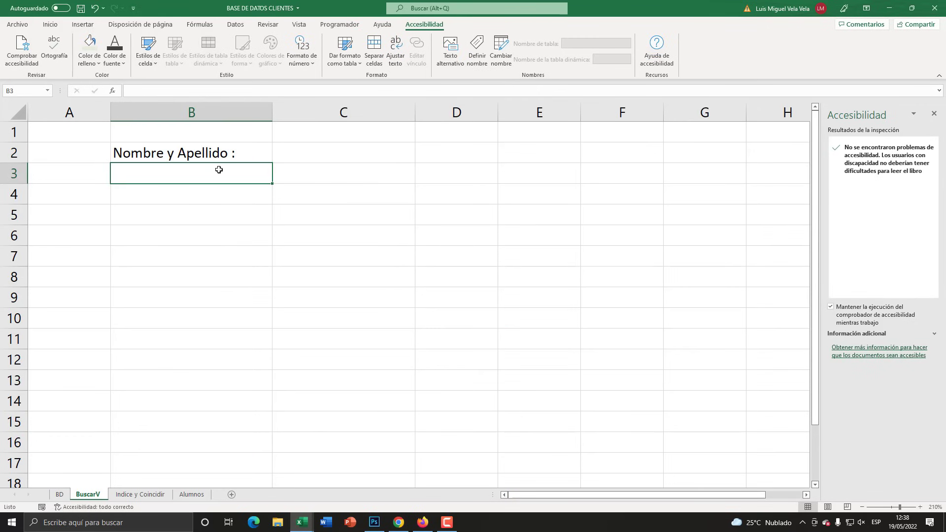
text(Sexo)
key(Return)
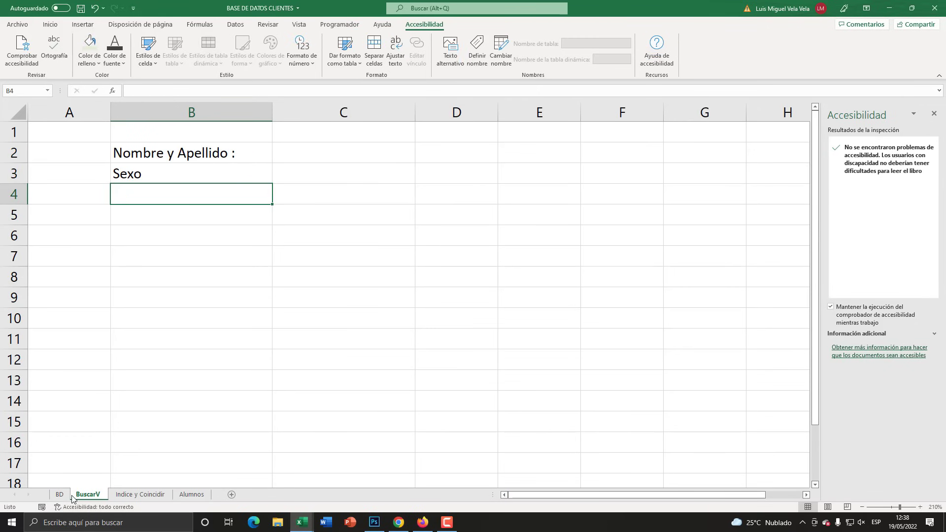
Enter the labels Edad and DNI in B4 and B5
click(59, 495)
click(89, 494)
text(Edad)
key(Return)
text(E)
key(BackSpace)
key(BackSpace)
text(DN)
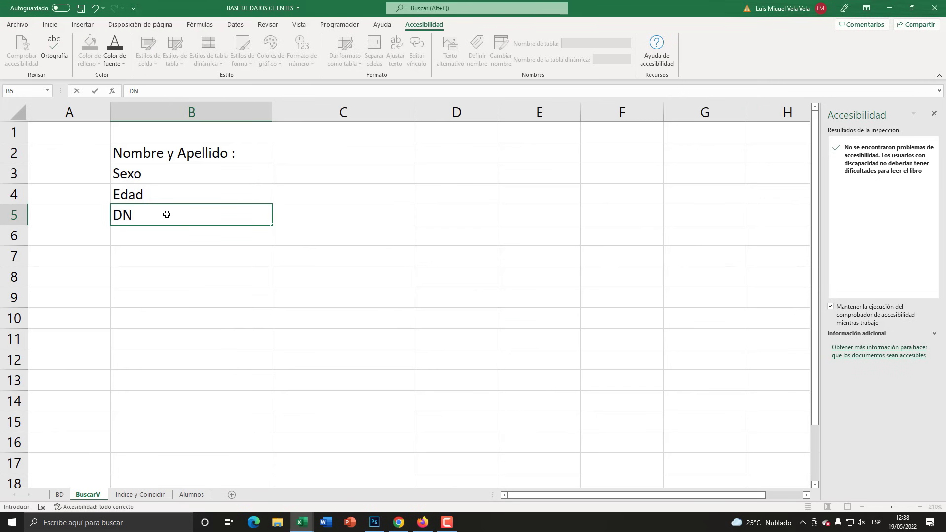
text(I)
key(Return)
Enter the labels Correo and Celular in B6 and B7
click(59, 494)
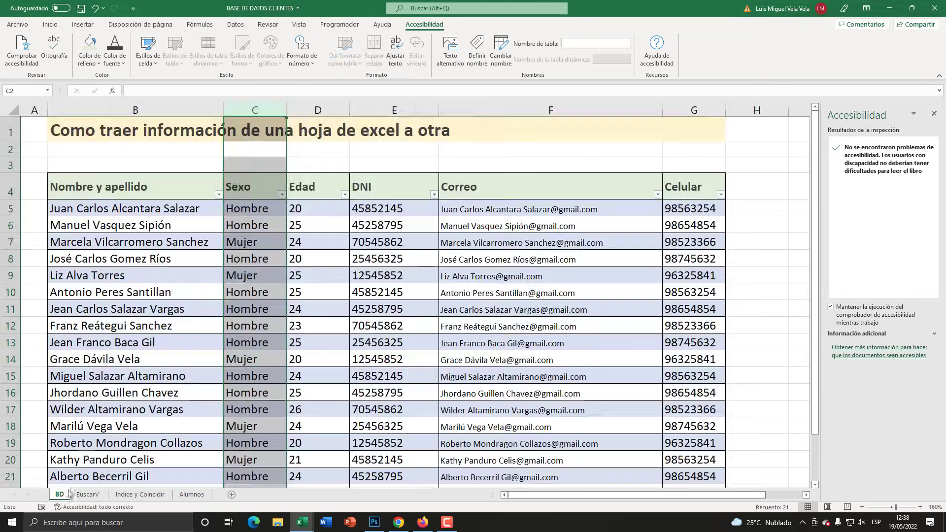
click(87, 494)
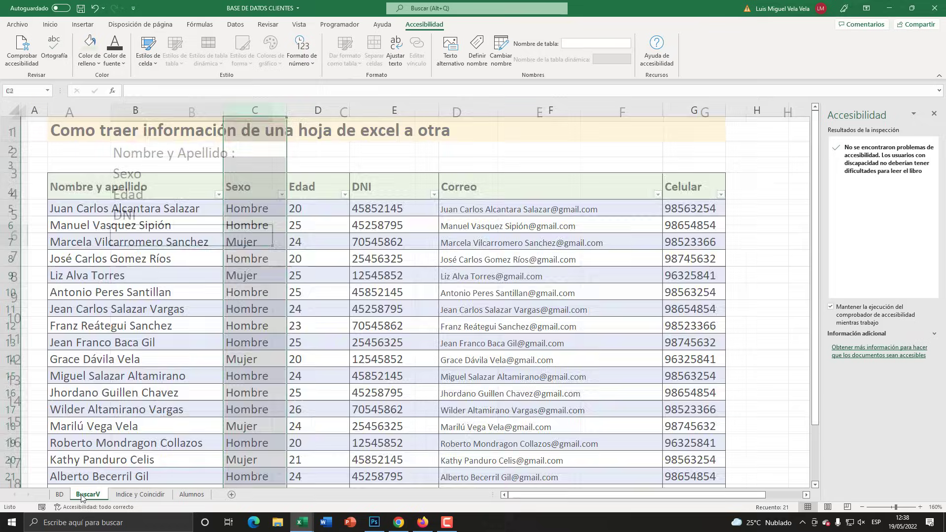
text(Correo)
key(Return)
text(Cel)
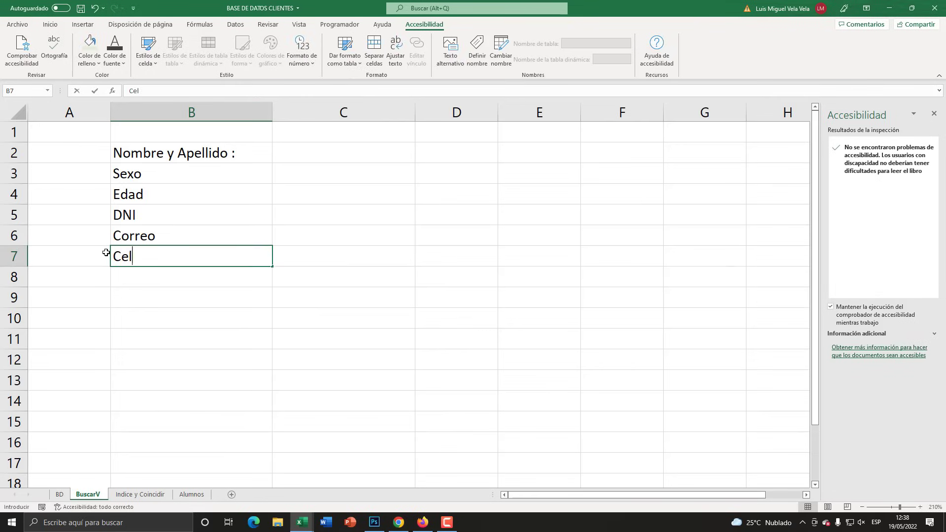
text(ular)
click(176, 174)
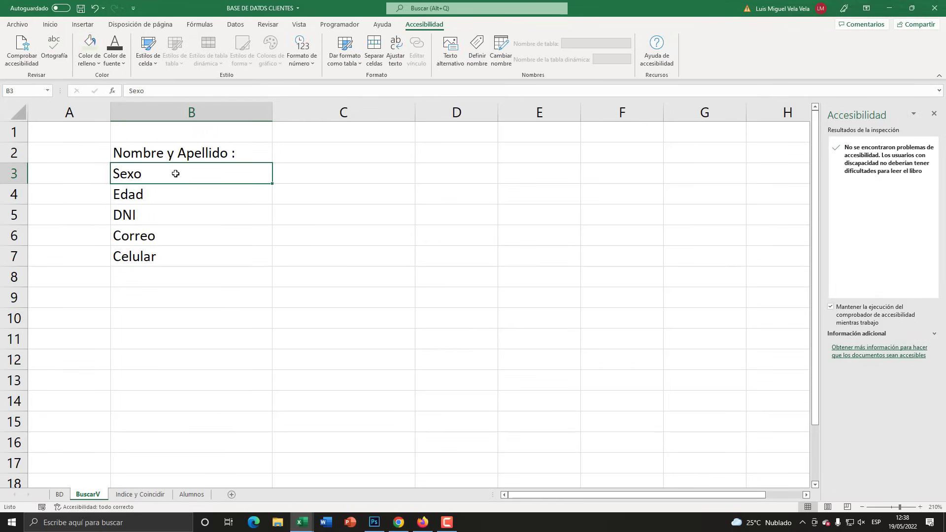
Append a colon to the Sexo, Edad, DNI, Correo and Celular labels
double_click(176, 173)
text(:)
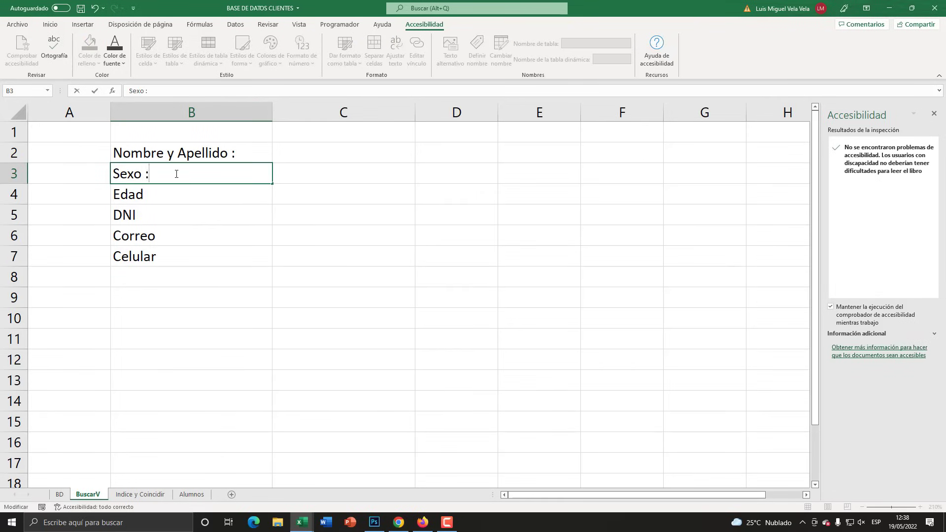
double_click(180, 199)
text(:)
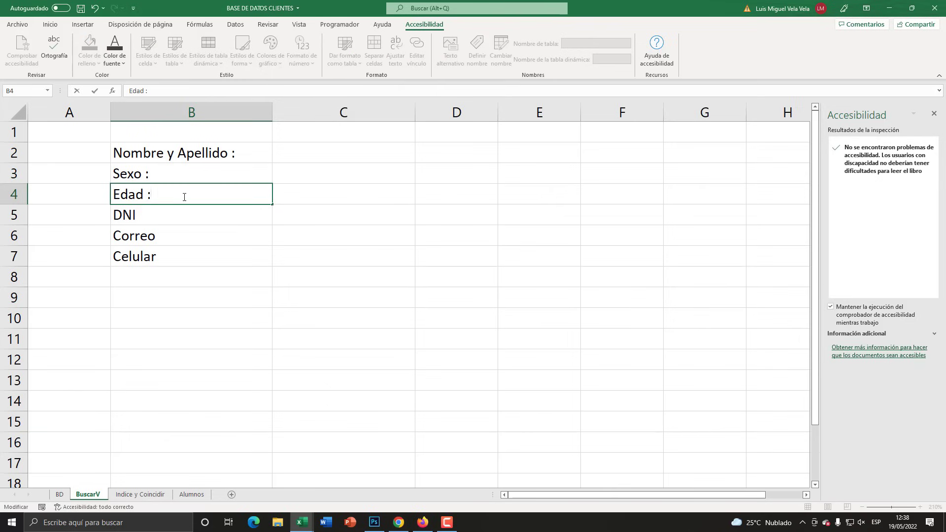
double_click(204, 218)
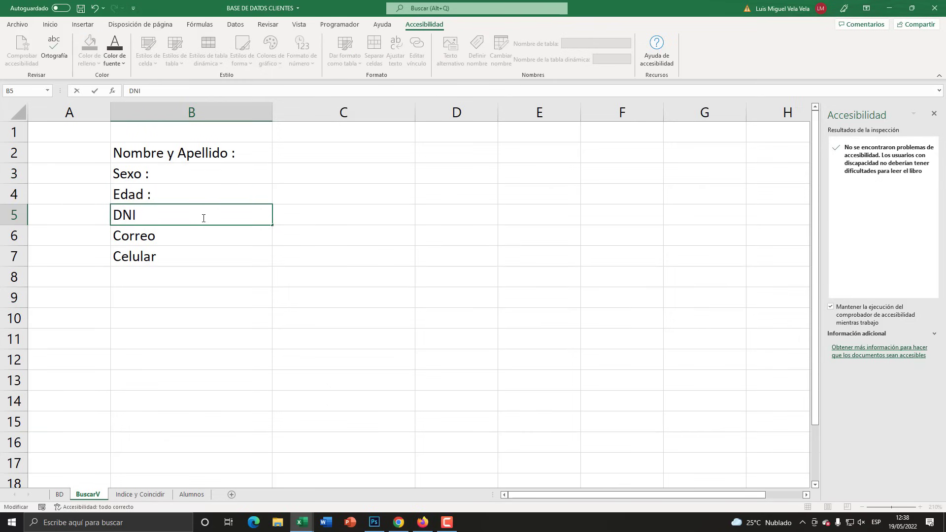
text(:)
double_click(207, 231)
text(:)
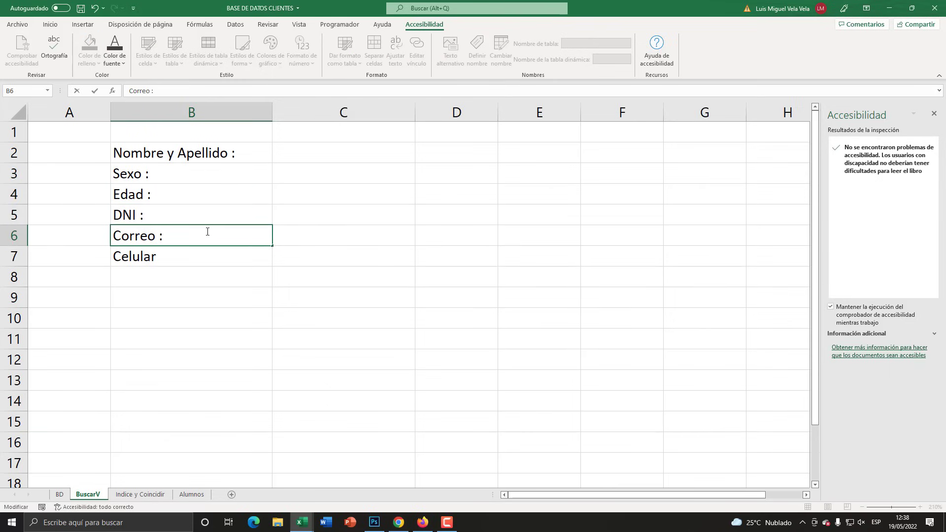
double_click(188, 254)
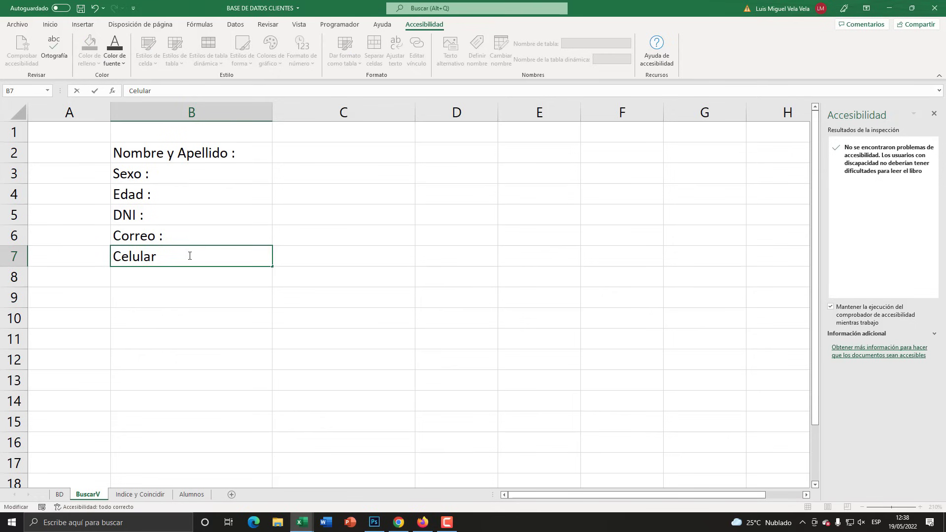
text(:)
click(277, 138)
Close the accessibility panel and select the customer names B5:B20 on the BD sheet
click(321, 154)
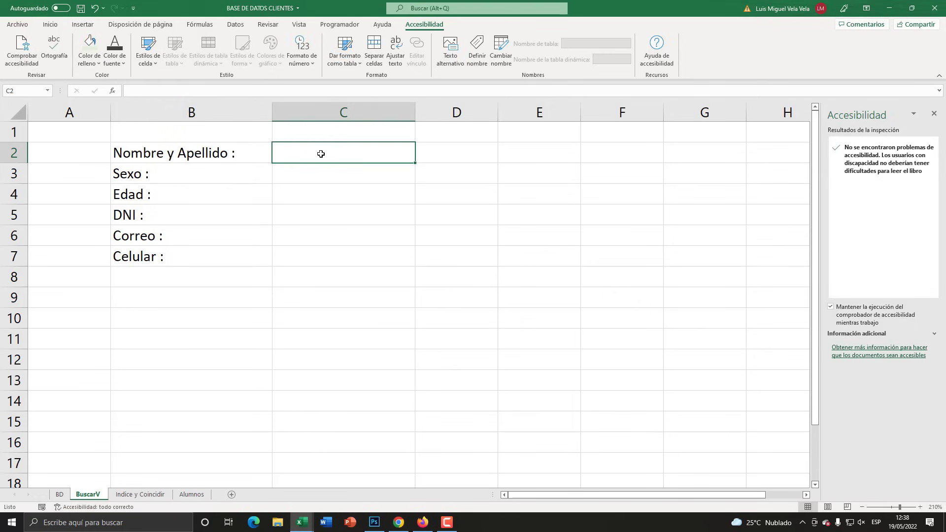
click(935, 113)
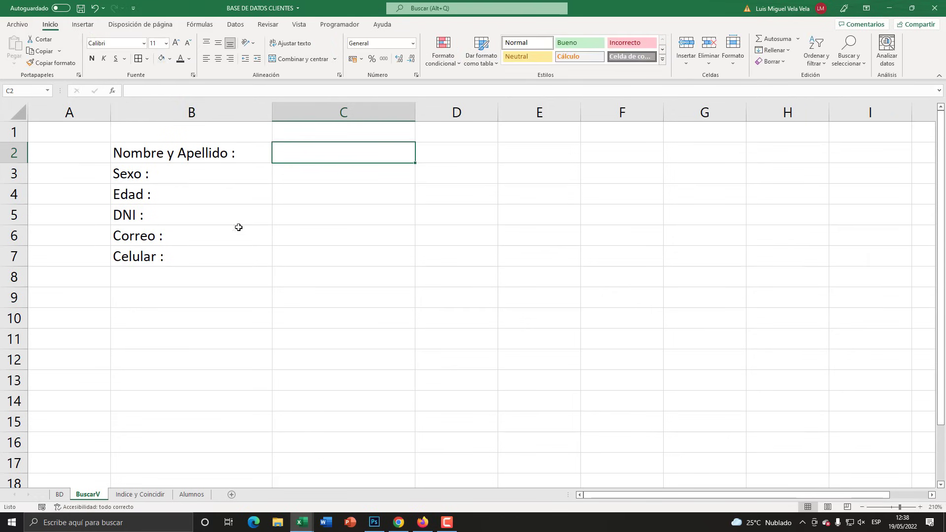
click(60, 495)
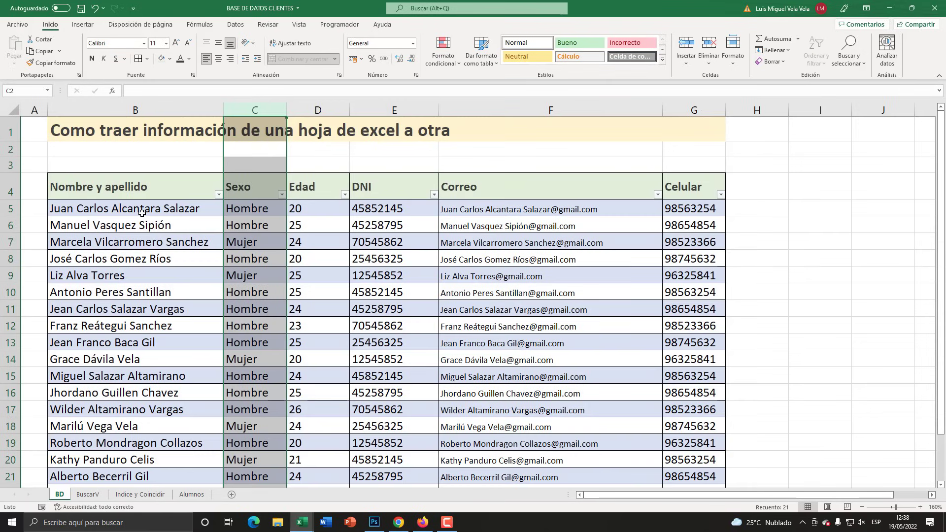
drag(142, 213, 142, 485)
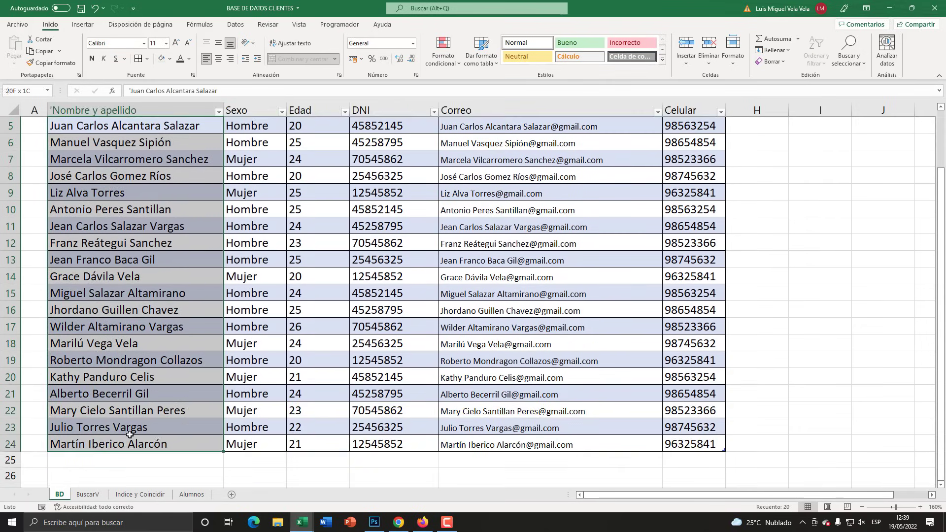
scroll(146, 313, up, 1)
click(147, 313)
drag(134, 213, 122, 470)
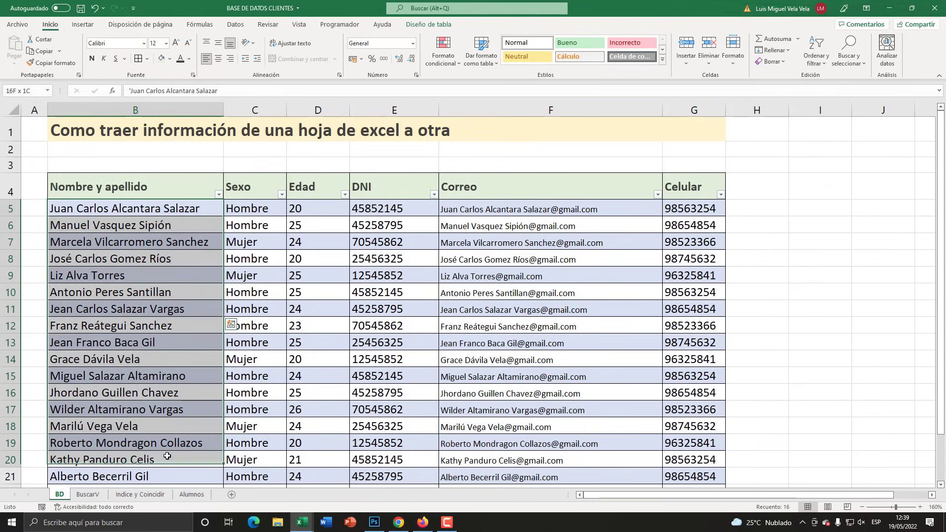
Widen column C on the BuscarV sheet to fit full names, then select C2
click(88, 494)
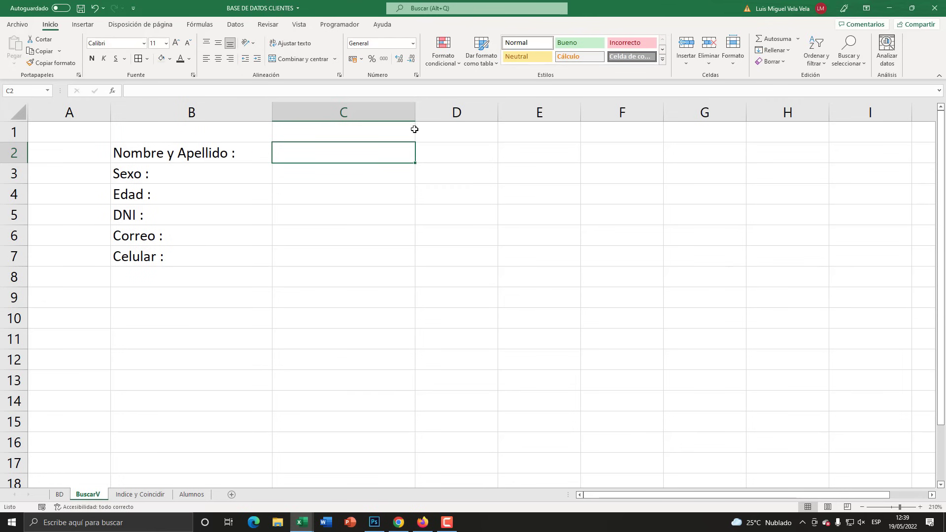
drag(416, 112, 516, 113)
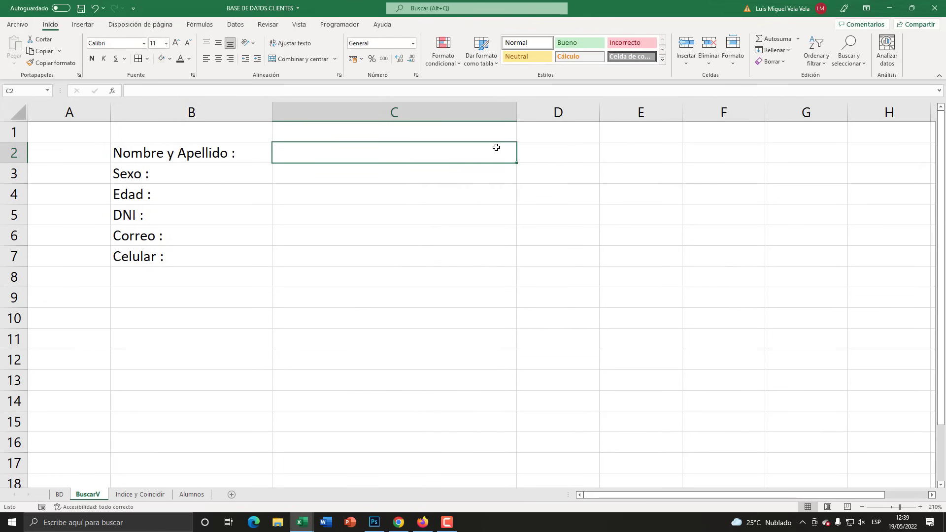
click(59, 495)
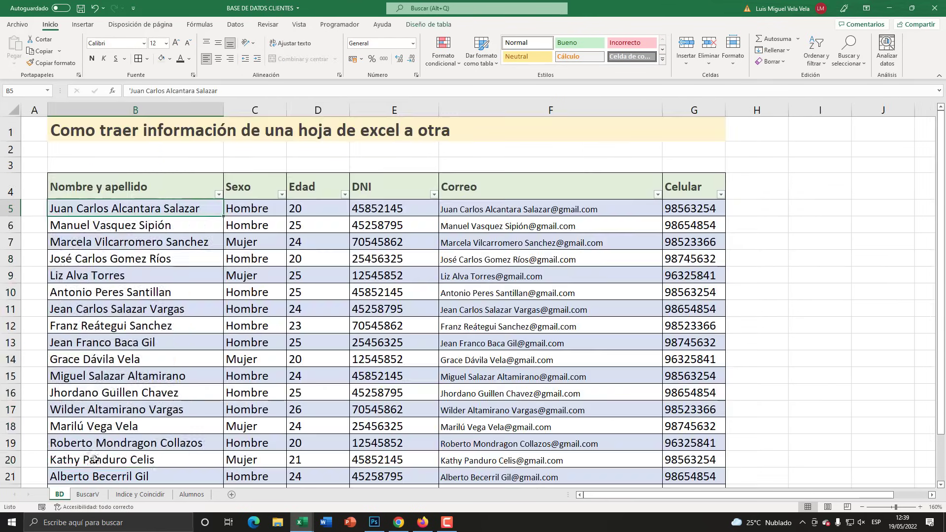
click(88, 494)
click(301, 193)
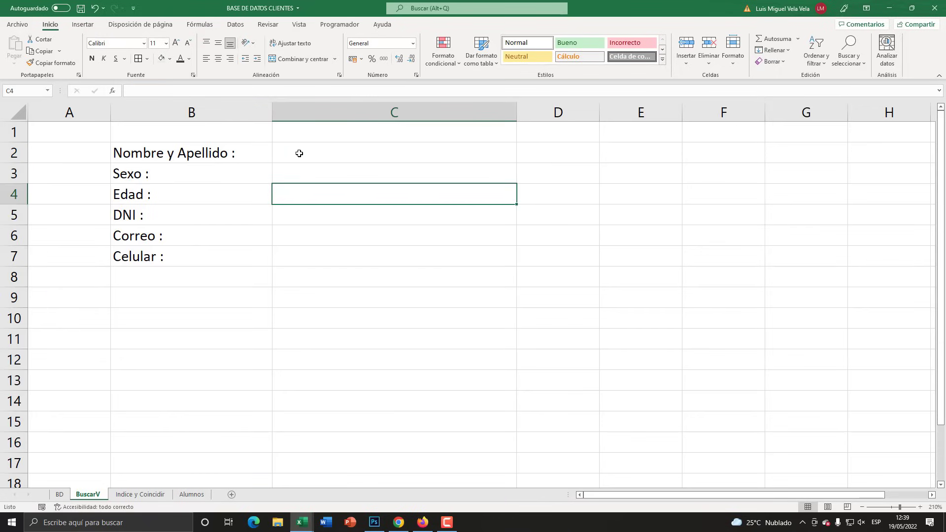
click(300, 153)
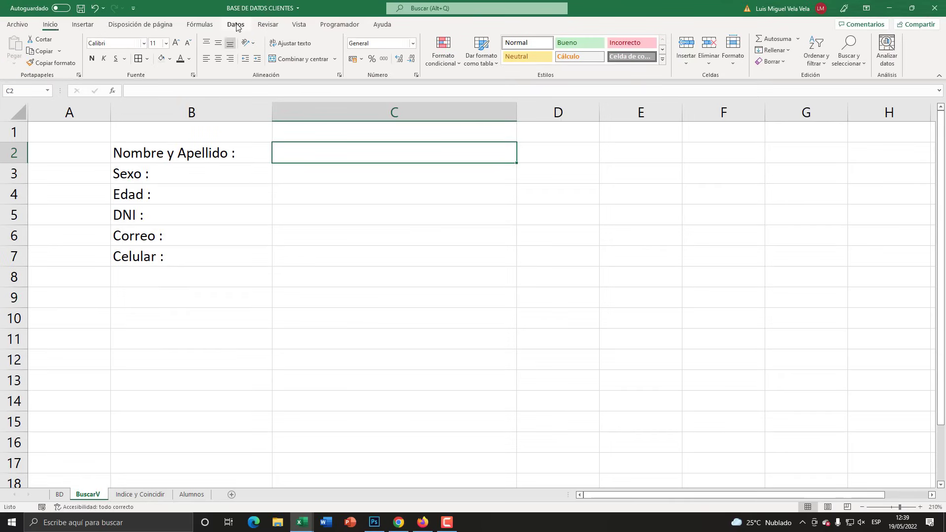
Add List data validation to C2 sourced from the names in BD!B5:B20
click(235, 25)
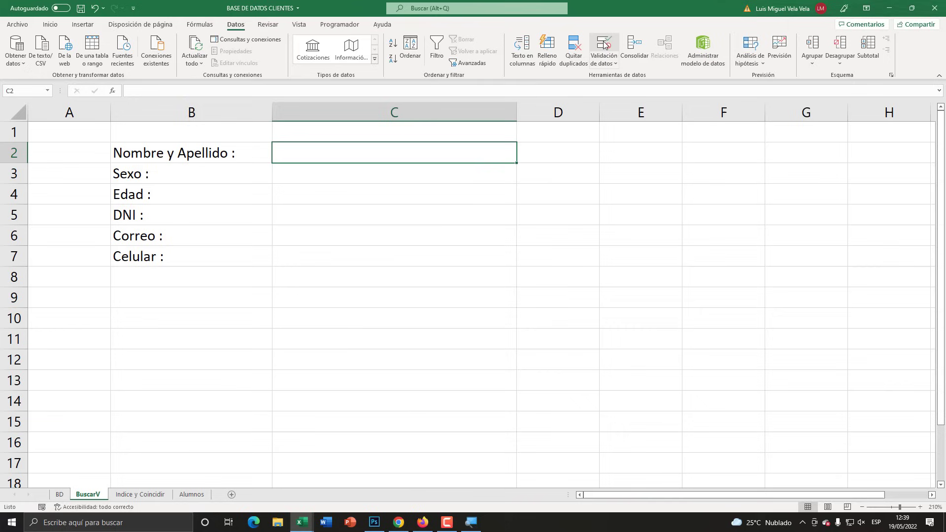
click(604, 41)
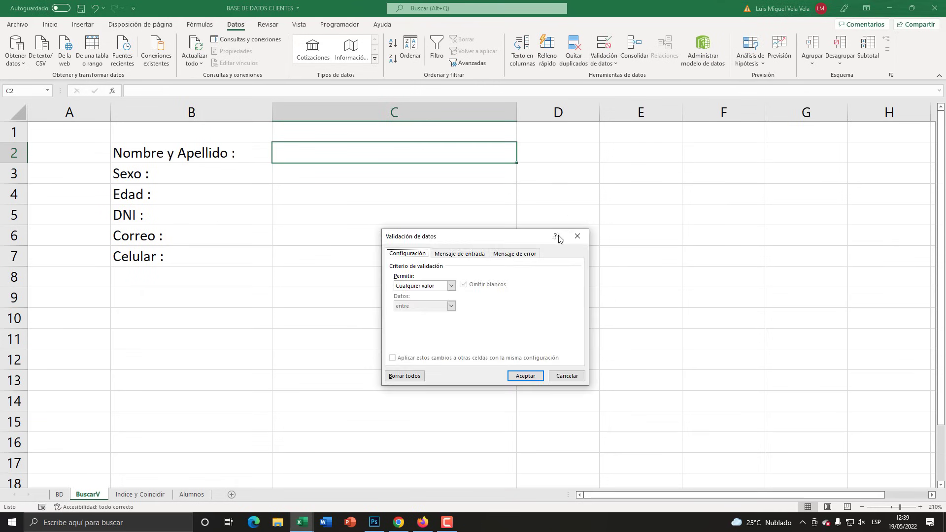
drag(514, 241, 488, 167)
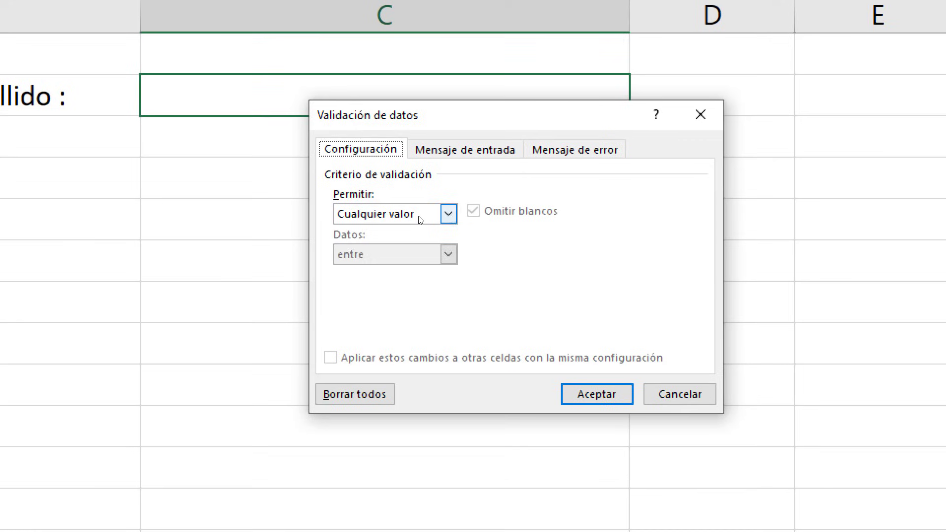
click(426, 212)
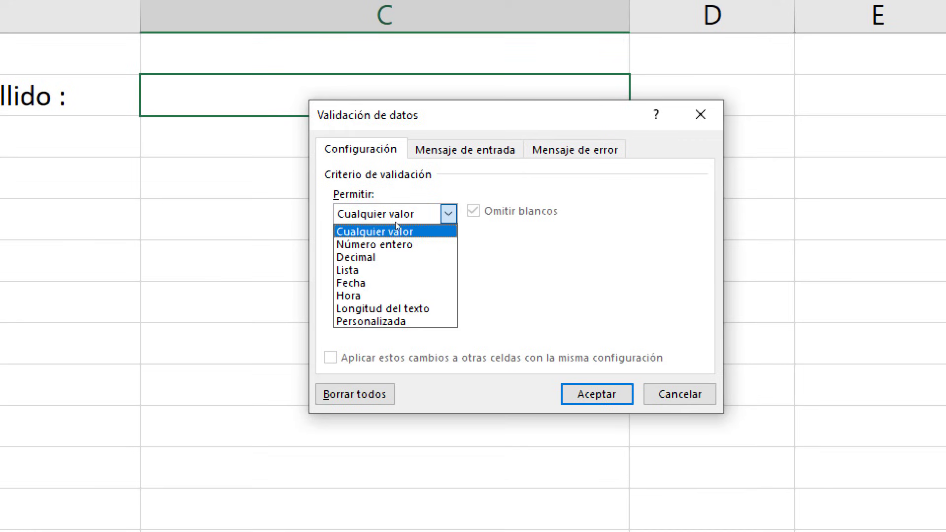
key(Return)
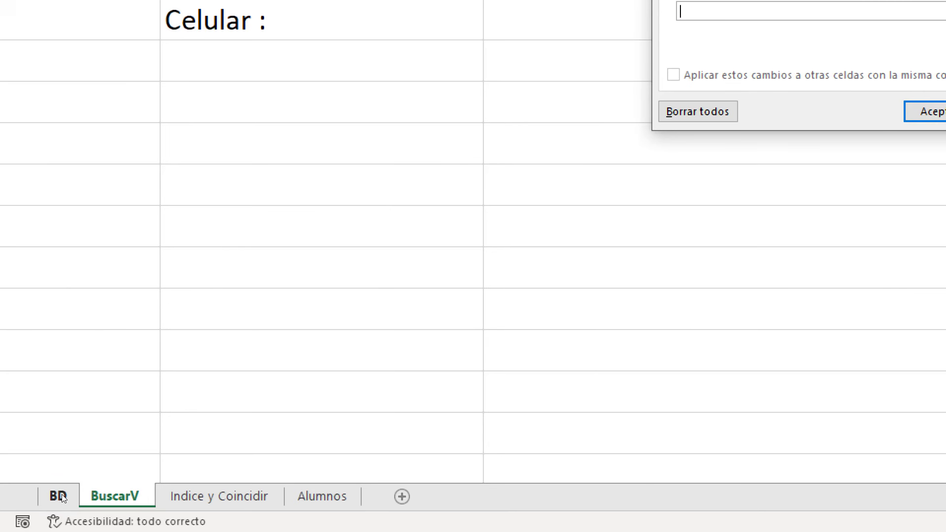
click(60, 495)
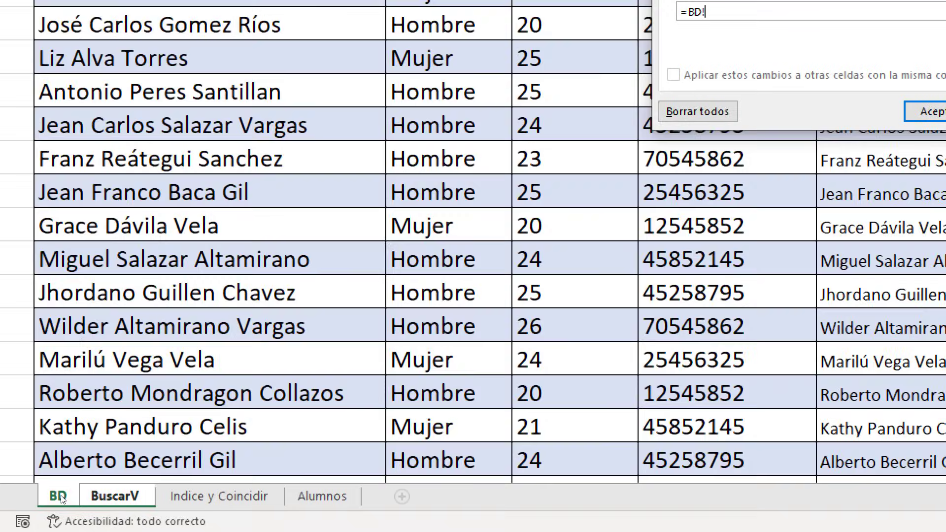
drag(114, 209, 113, 445)
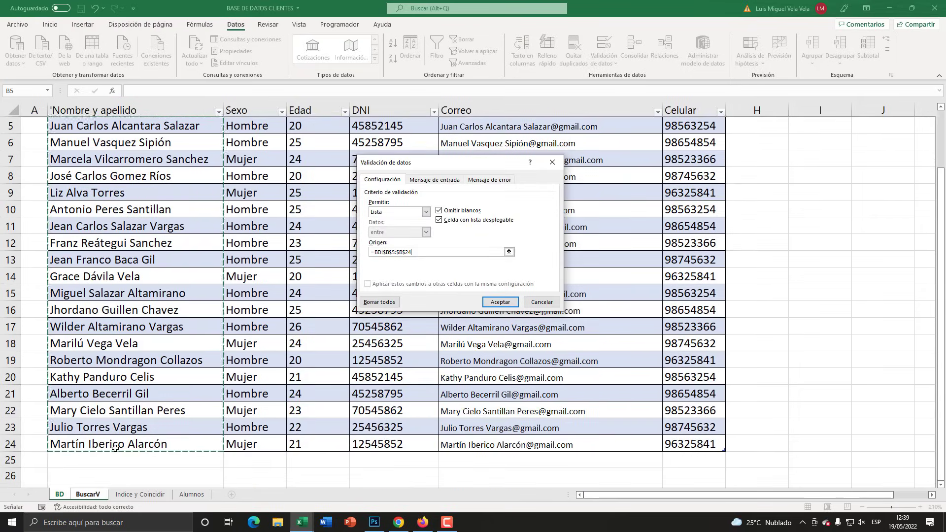
click(499, 302)
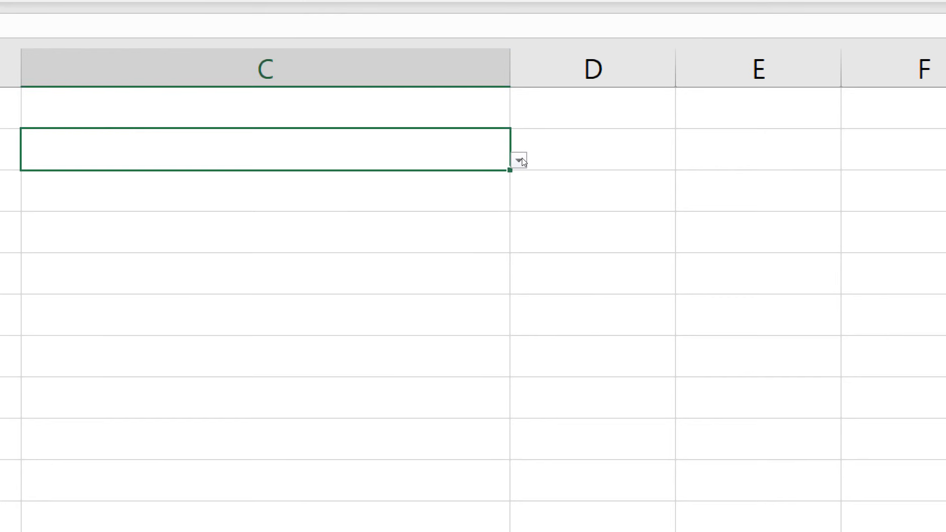
click(522, 158)
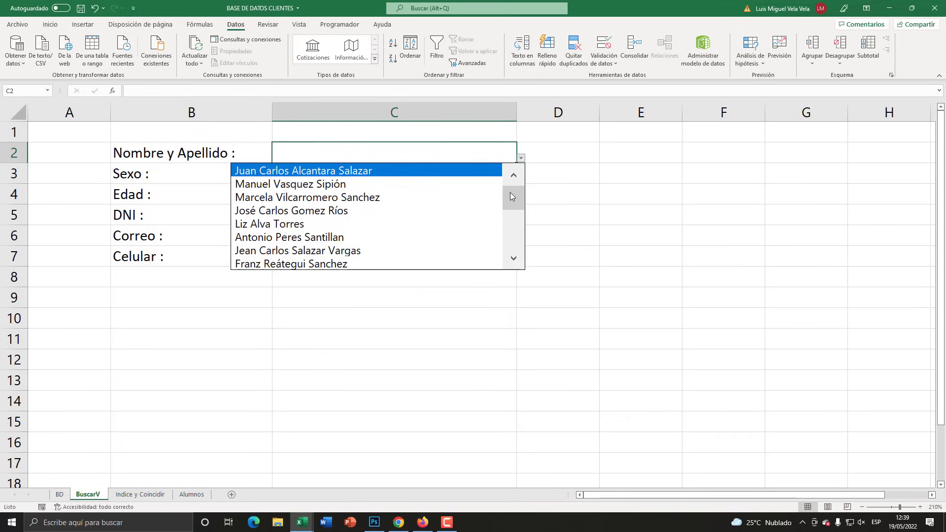
mouse_move(511, 196)
mouse_down()
mouse_move(509, 238)
mouse_move(513, 192)
mouse_up()
click(321, 251)
click(522, 158)
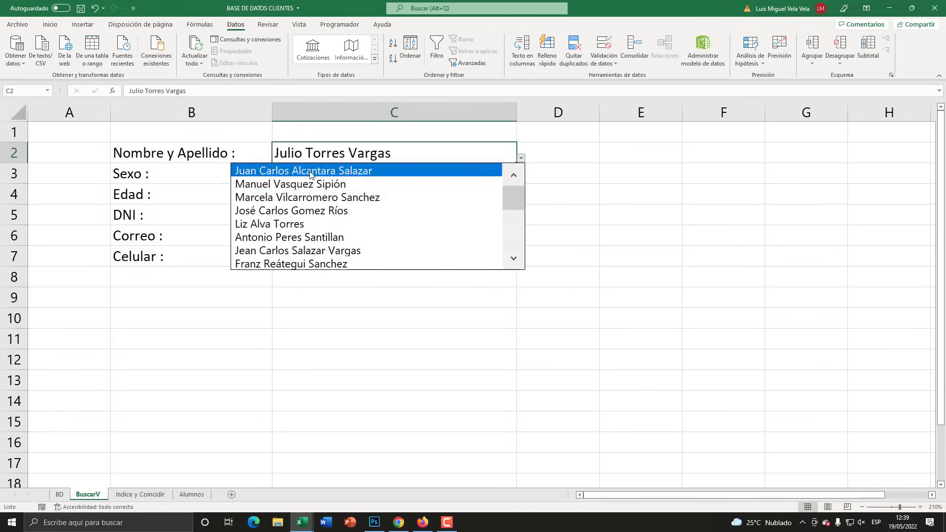
click(444, 171)
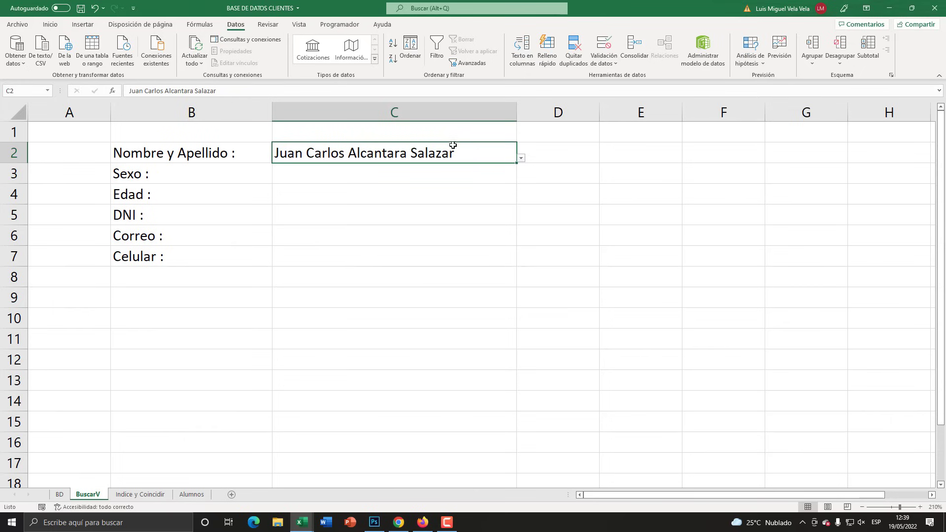
click(521, 158)
scroll(515, 201, down, 1)
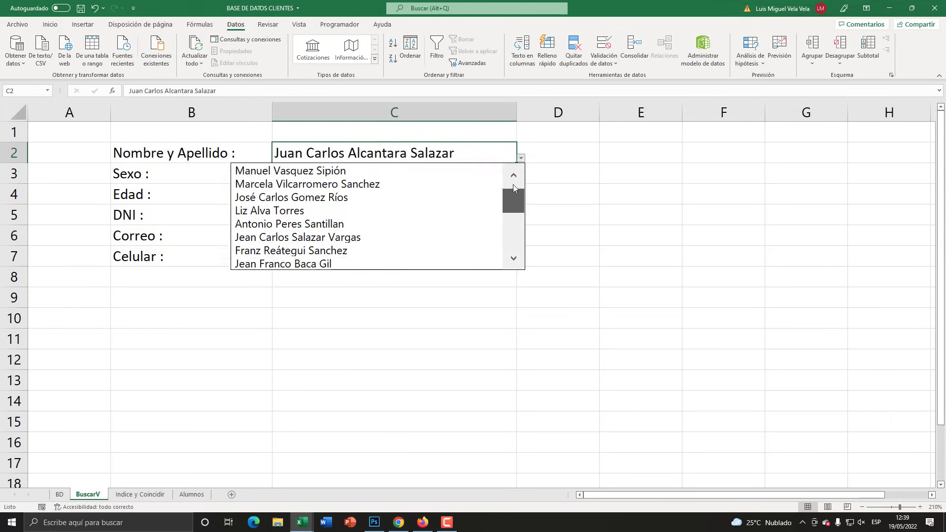
scroll(515, 201, up, 1)
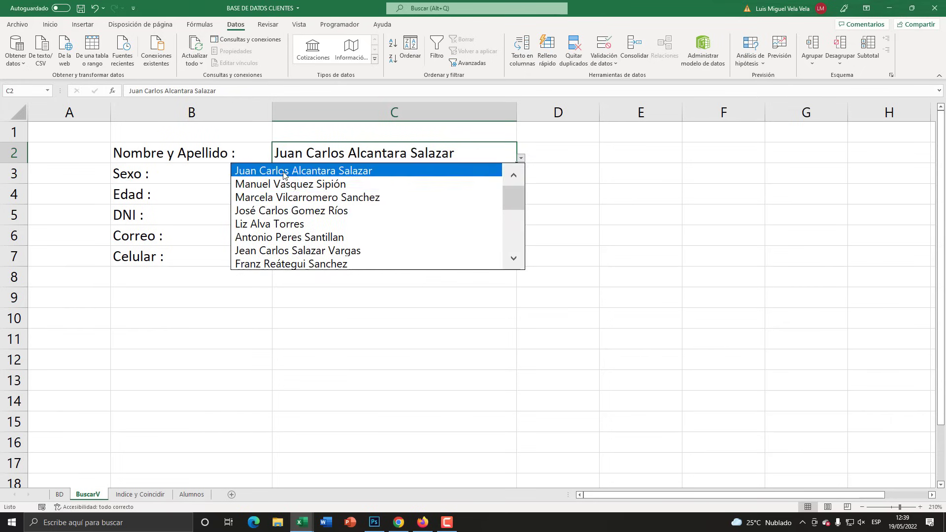
click(295, 170)
click(298, 179)
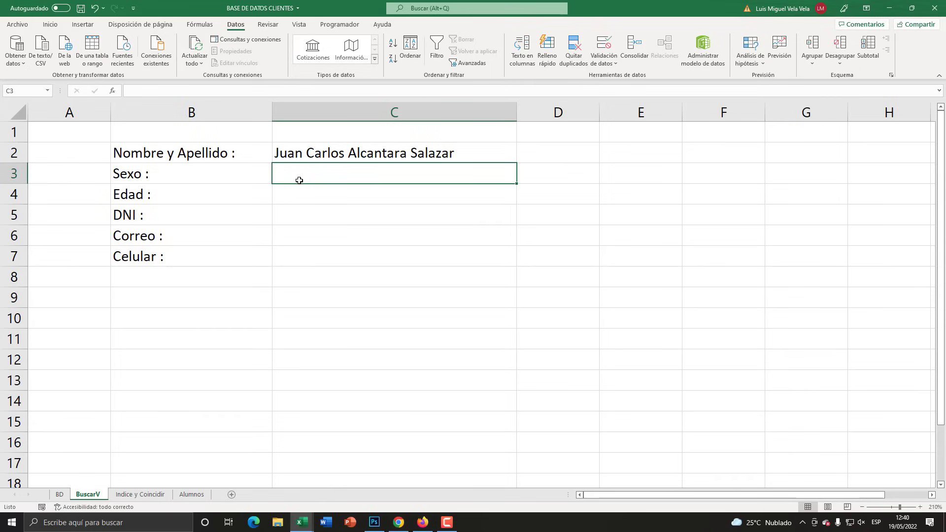
click(306, 158)
click(249, 153)
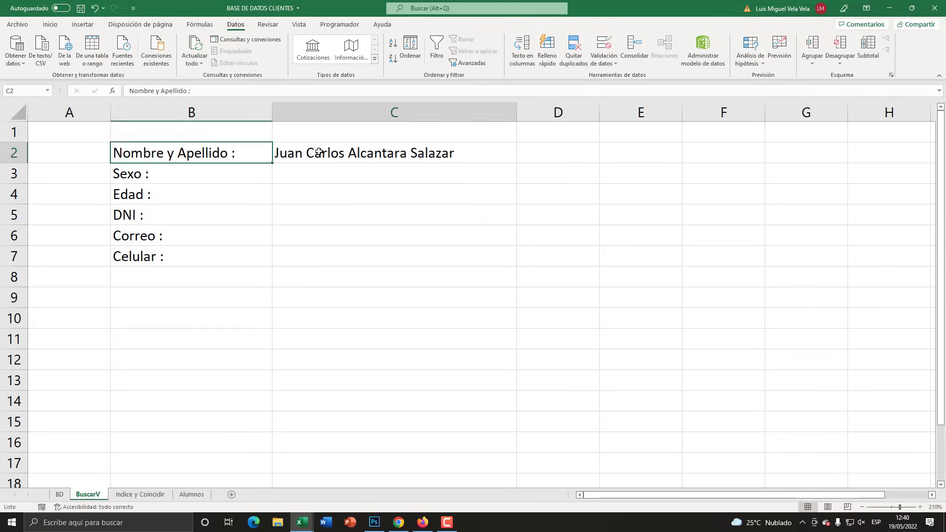
click(339, 157)
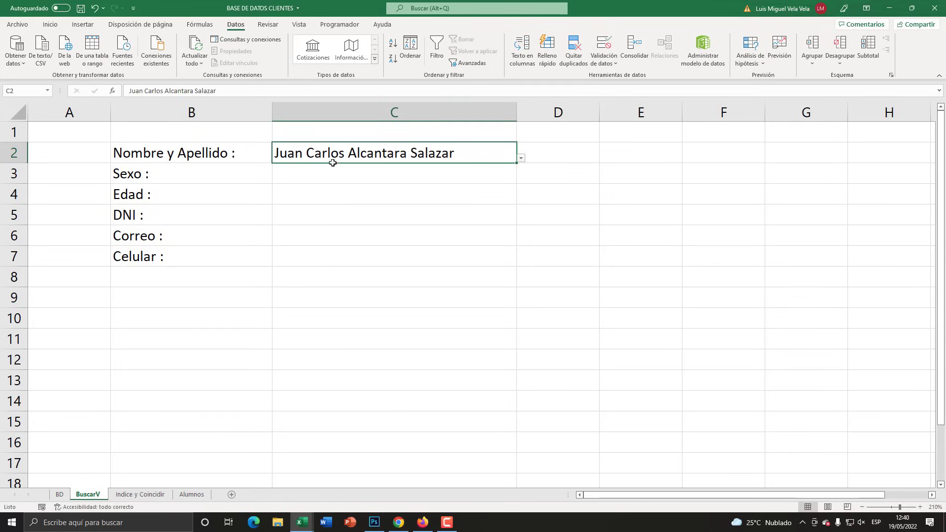
click(214, 178)
click(331, 178)
click(452, 161)
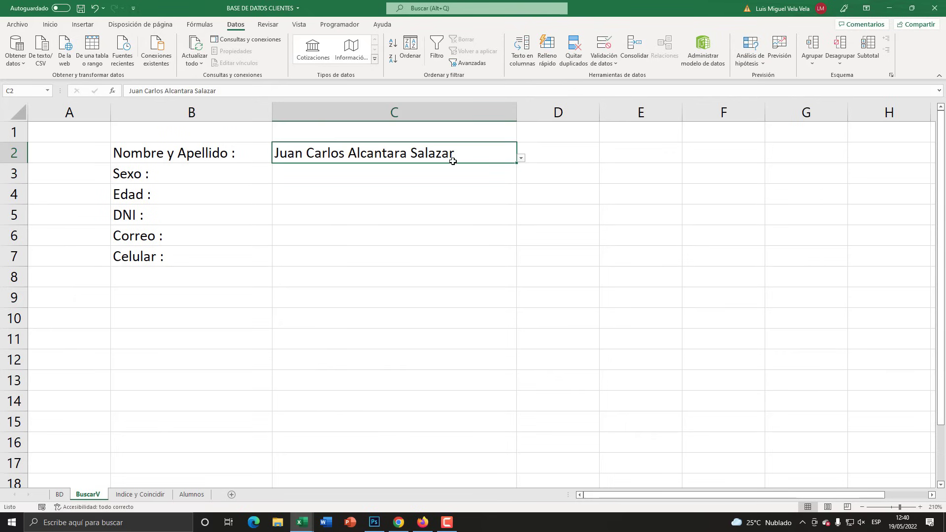
click(521, 158)
scroll(517, 206, down, 5)
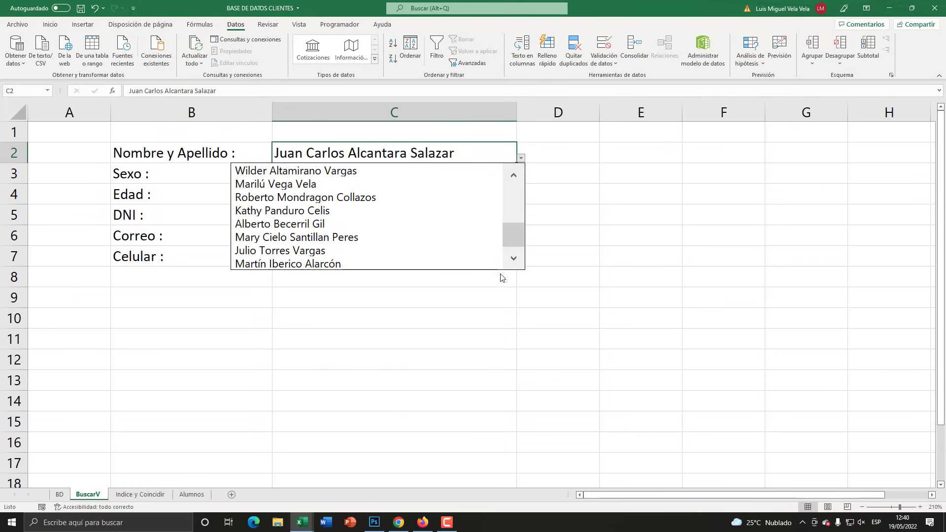
click(289, 255)
Select the Sexo, Edad and DNI rows, undoing the accidental DNI label move
click(332, 173)
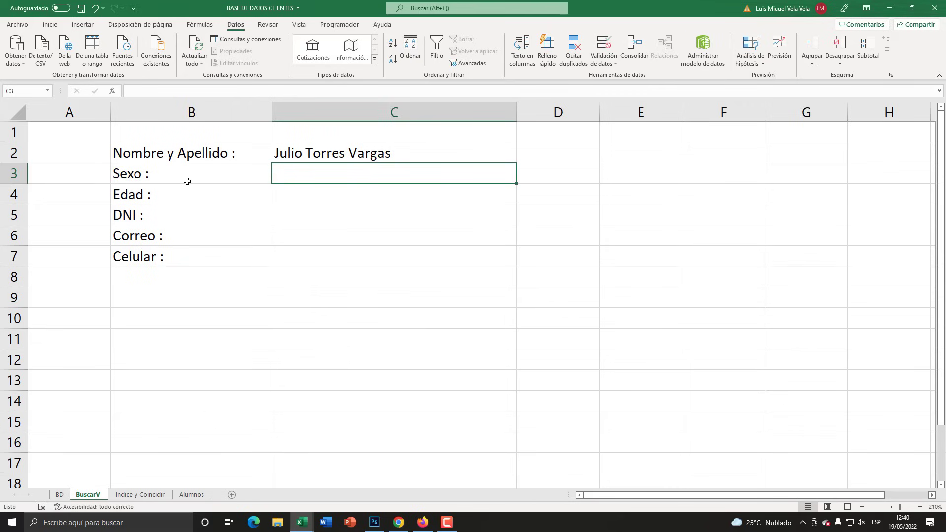
drag(159, 172, 296, 173)
drag(224, 192, 298, 192)
drag(207, 215, 298, 214)
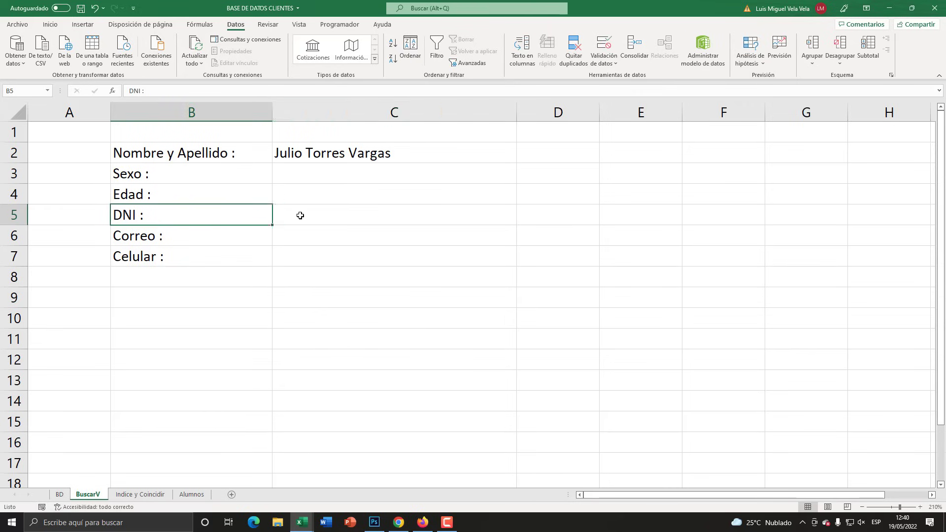
drag(199, 228, 216, 256)
key(ctrl+z)
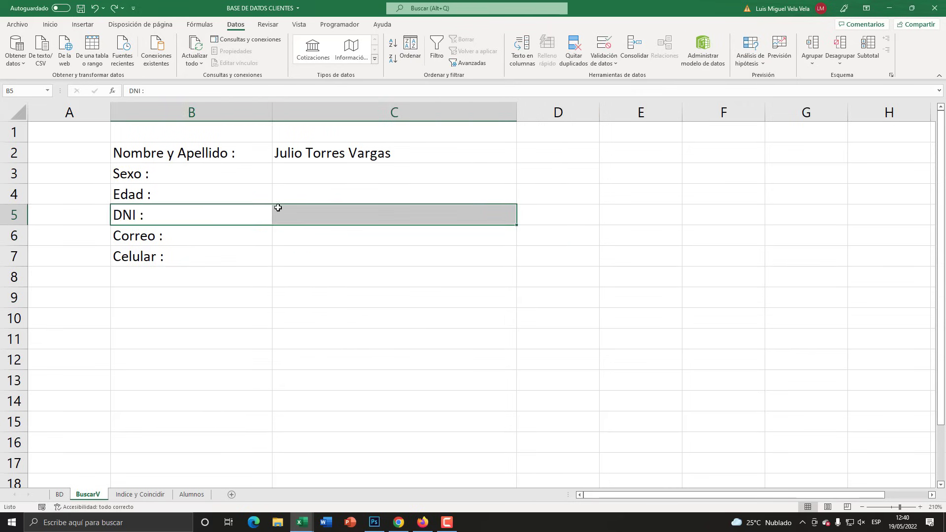
click(298, 172)
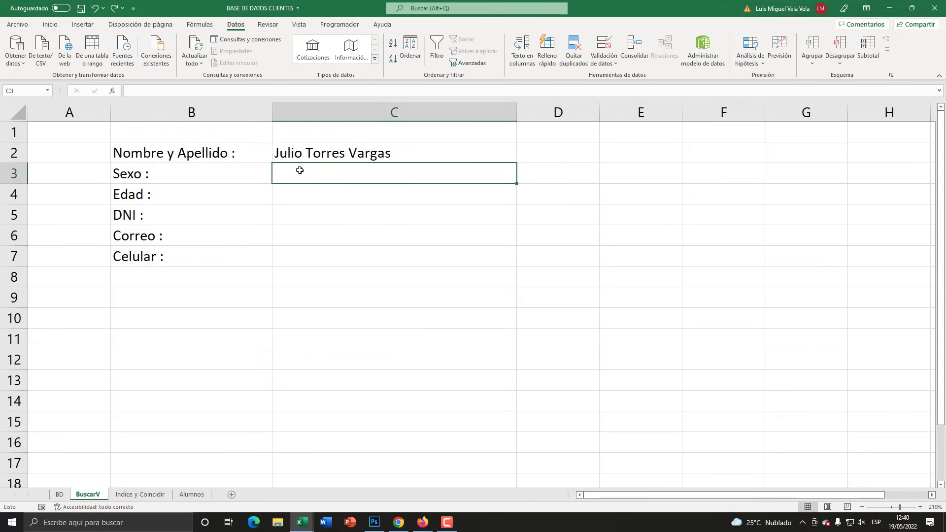
Start a BUSCARV formula in C3 using the name in C2 as lookup value
text(=)
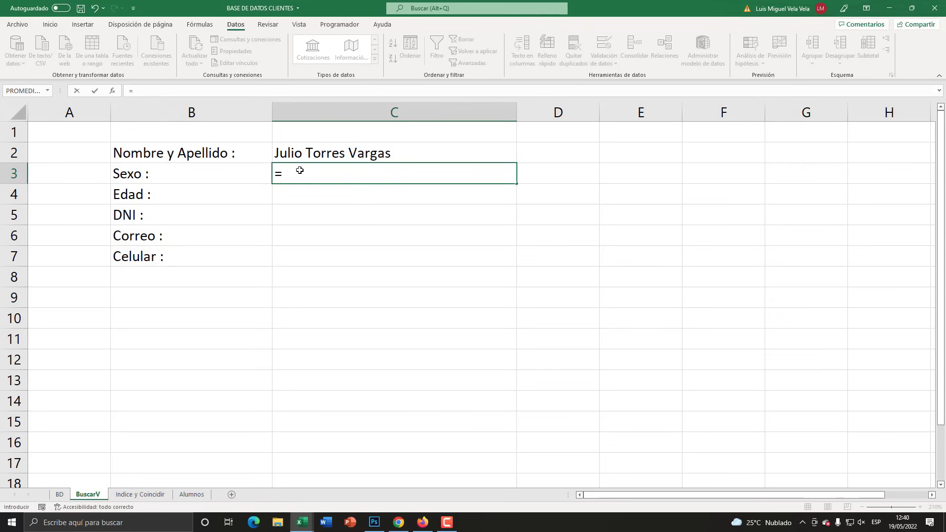
text(buscarv)
key(Tab)
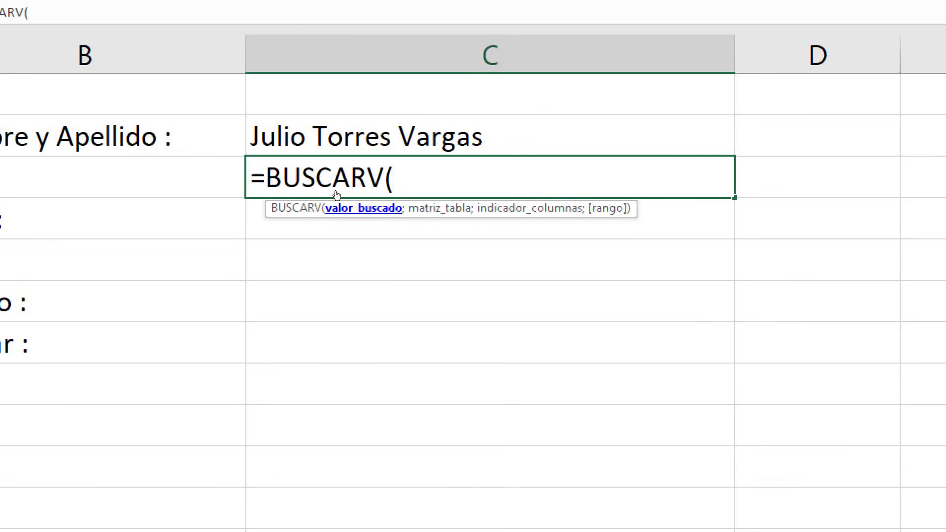
click(334, 151)
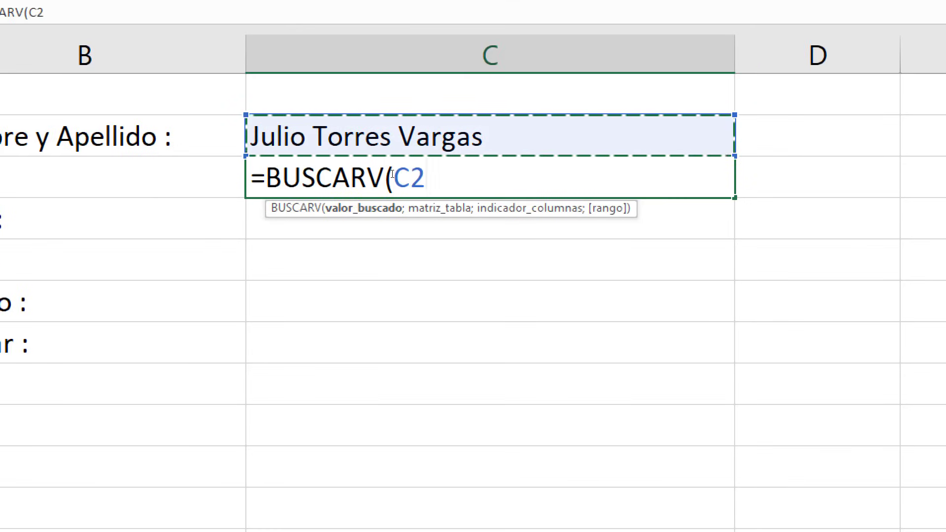
text(;)
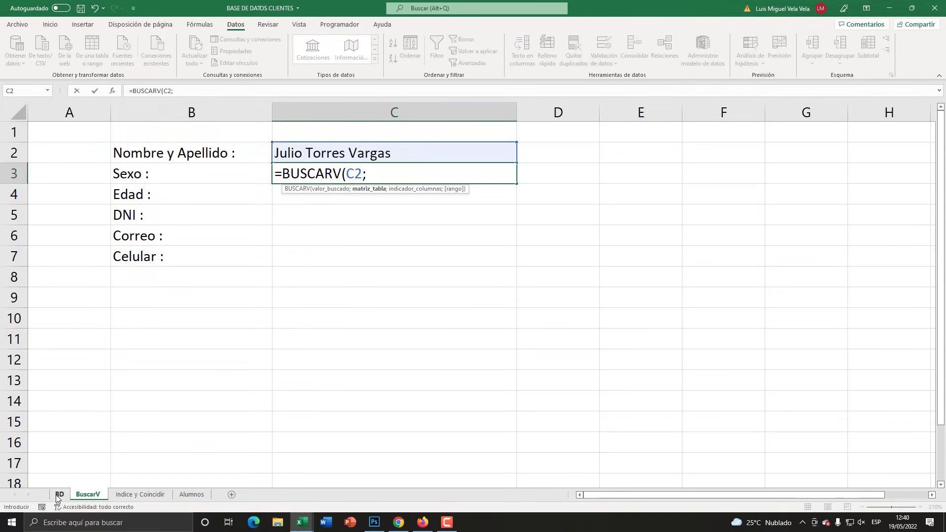
Use the whole BD table as the range, column 2, and FALSO for an exact match
click(57, 498)
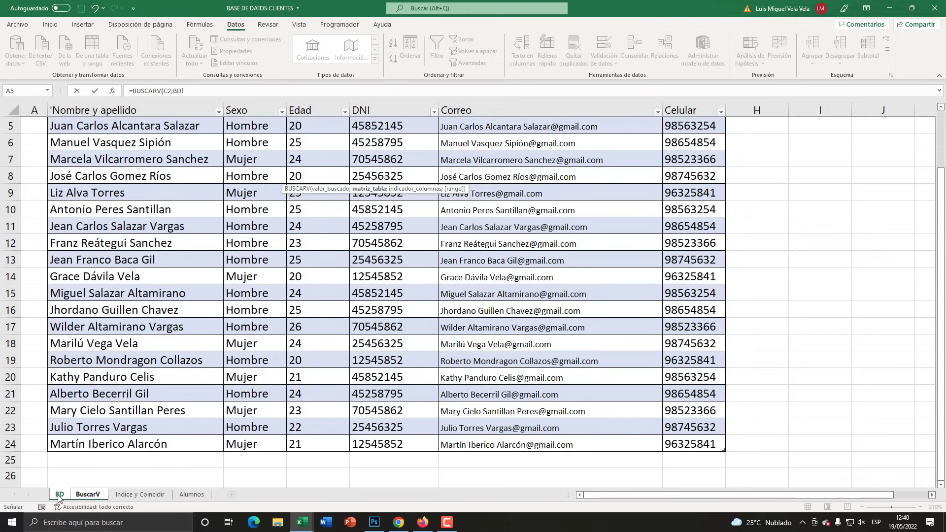
click(154, 185)
drag(238, 198, 678, 445)
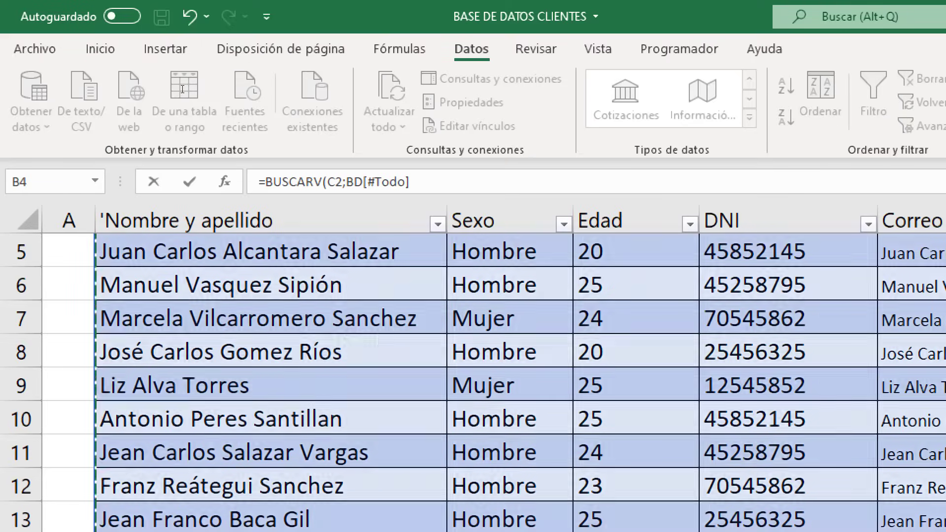
click(363, 182)
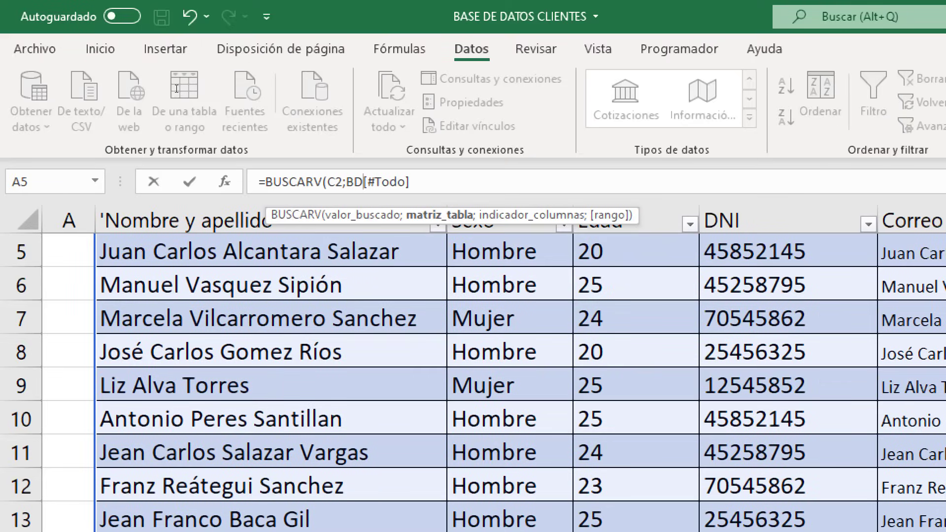
key(shift+Left)
key(shift+Left)
key(Right)
text(;)
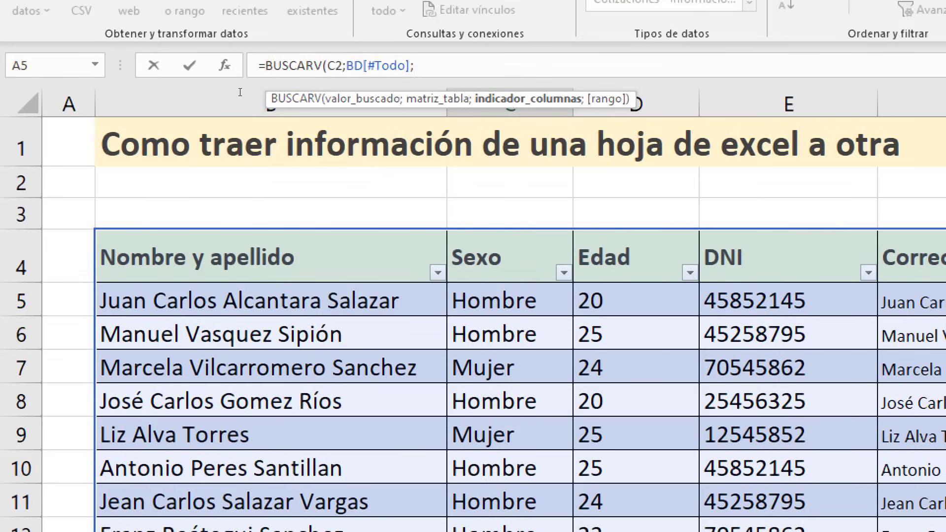
text(2)
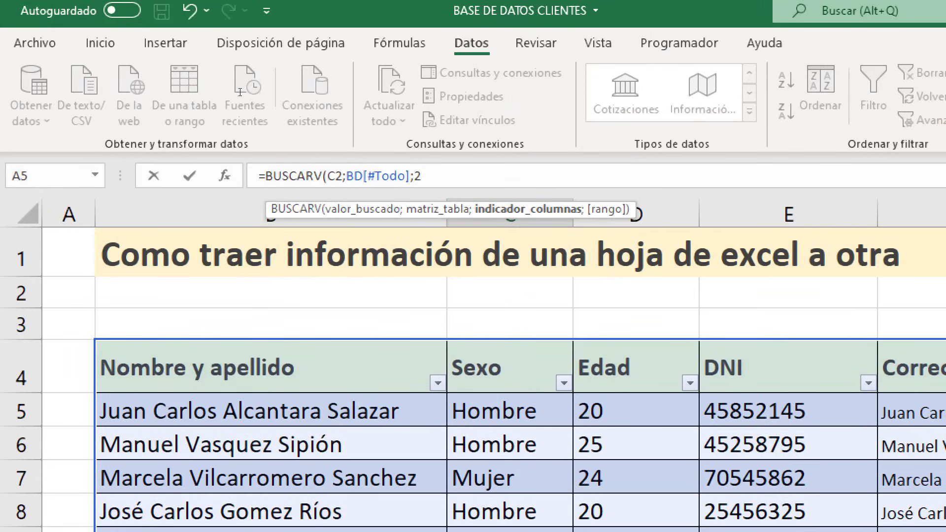
text(;)
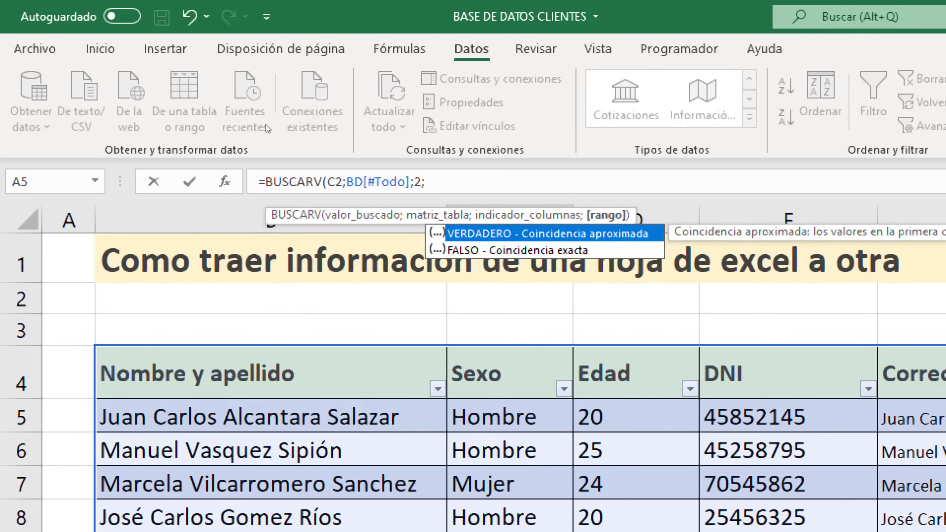
key(Down)
key(Tab)
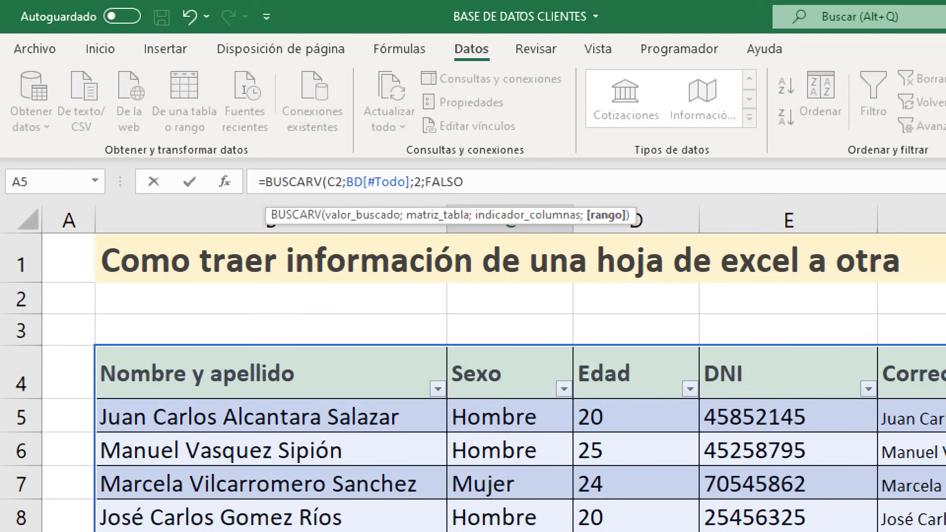
Close and enter the C3 BUSCARV formula, showing Hombre
text())
key(Return)
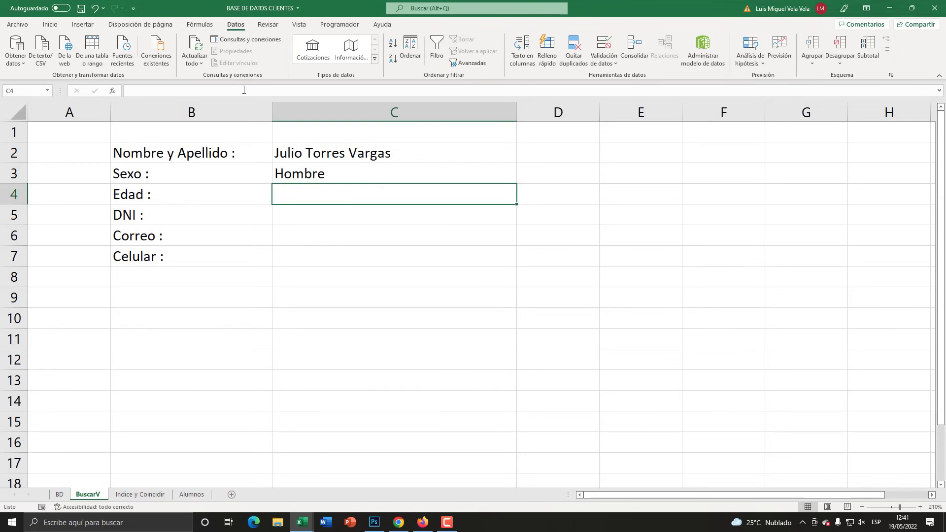
click(307, 178)
Choose a different client in C2 and confirm C3 now shows Mujer
click(506, 157)
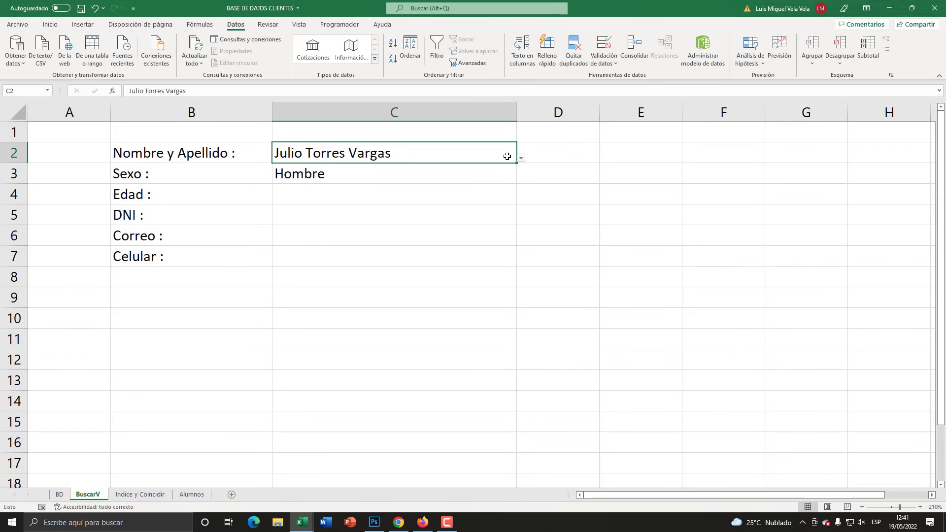
click(521, 160)
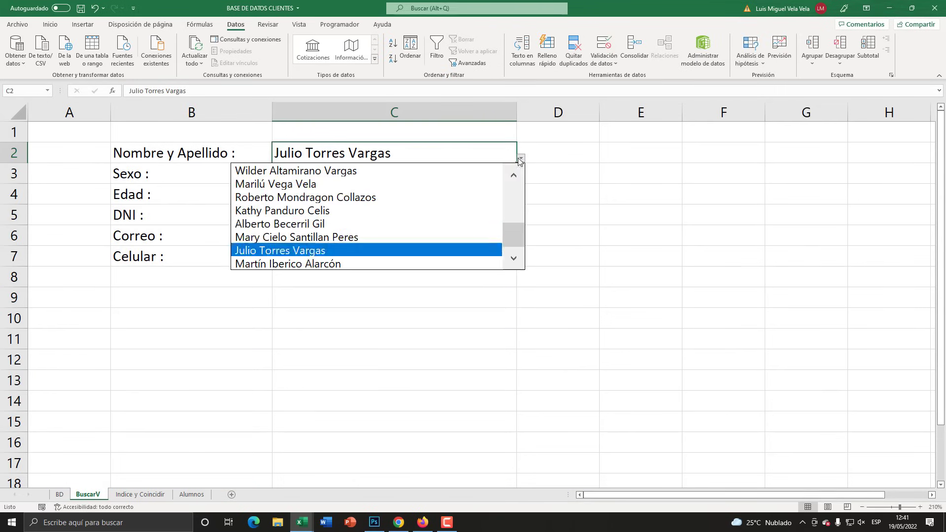
click(286, 211)
click(320, 174)
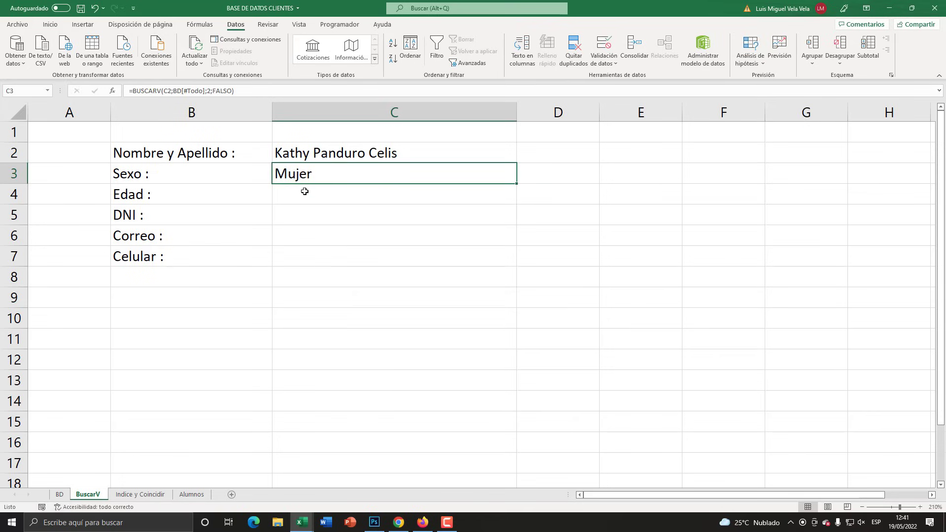
key(Up)
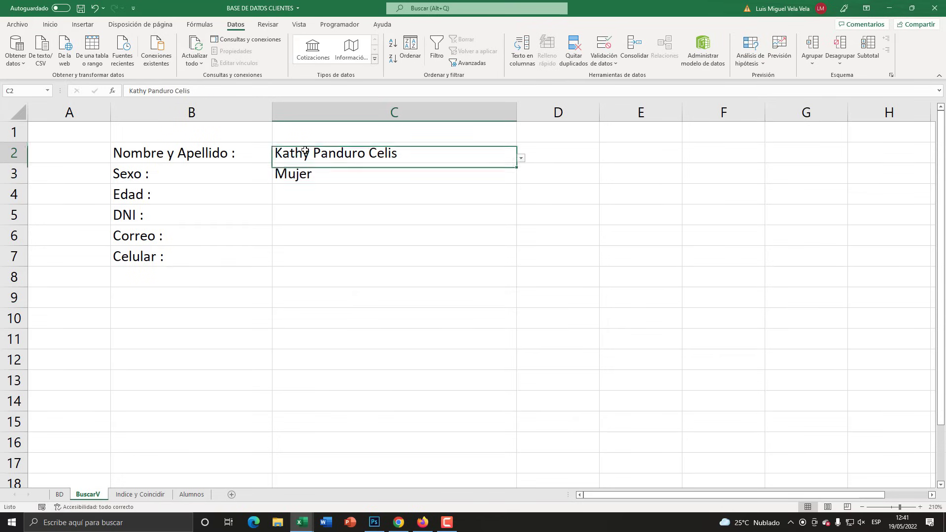
click(296, 170)
click(300, 199)
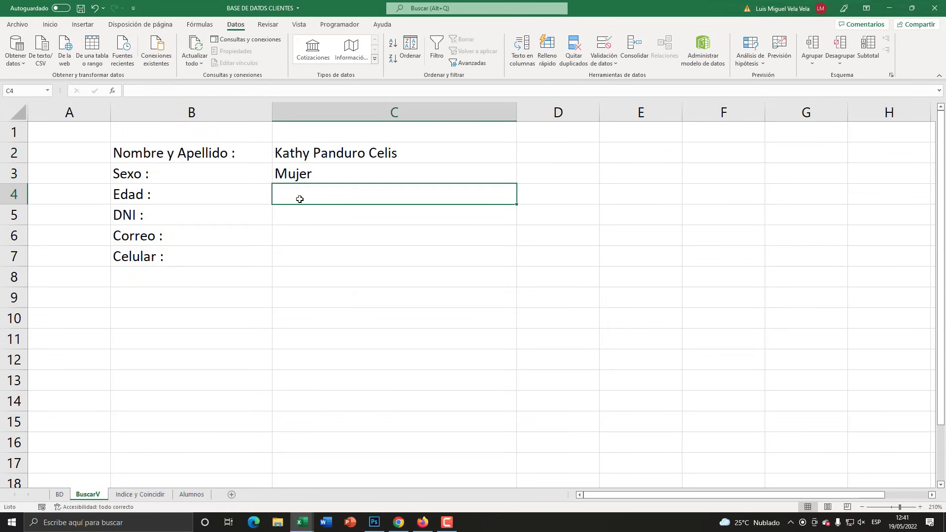
Enter =BUSCARV(C2; BD table; 3; FALSO) in C4 so Edad shows 21
text(=buscarv)
key(Tab)
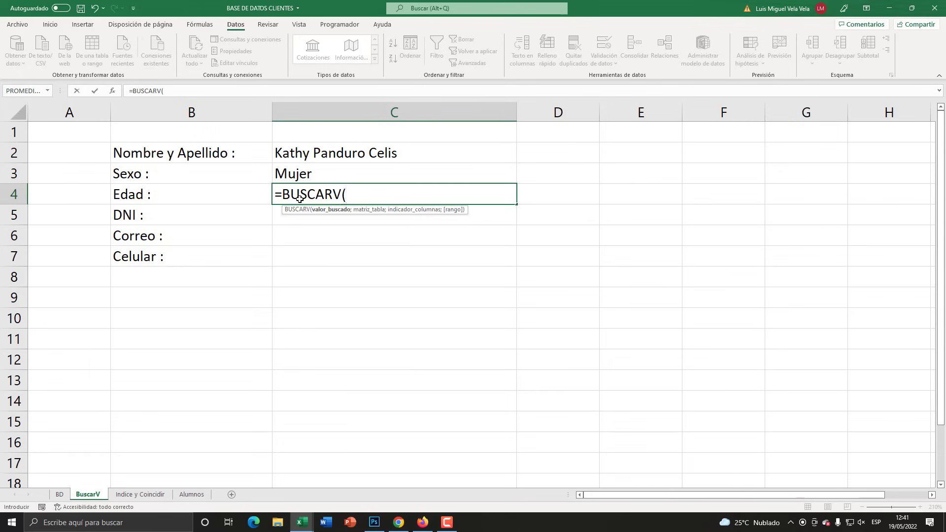
click(316, 156)
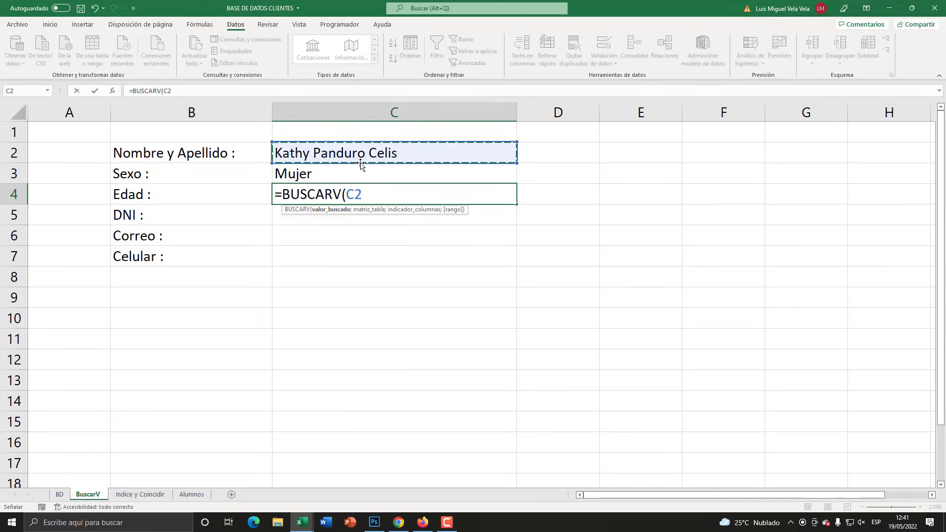
text(;)
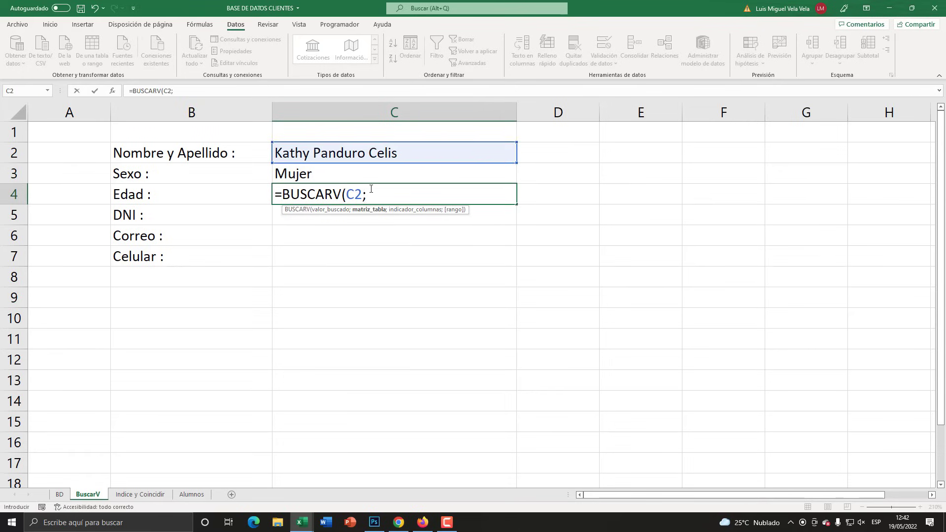
click(59, 494)
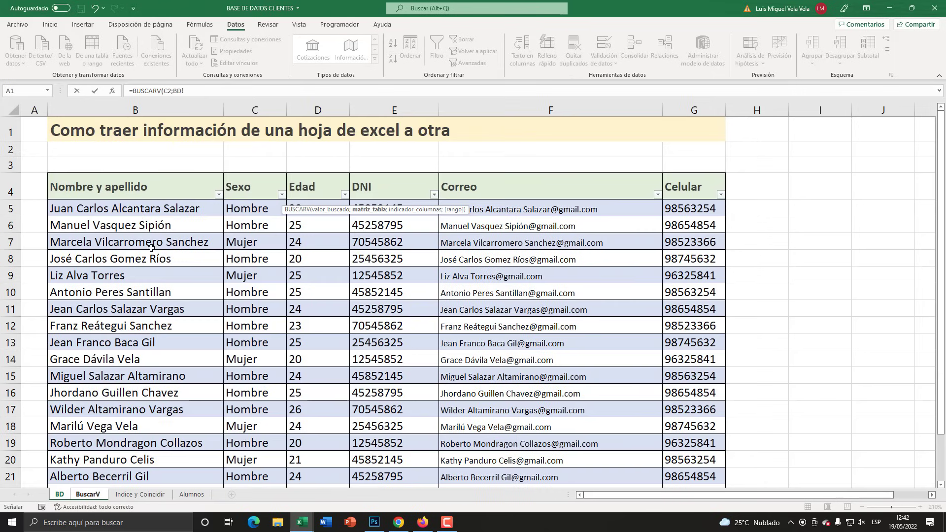
mouse_move(74, 186)
mouse_down()
mouse_move(661, 526)
mouse_move(705, 446)
mouse_up()
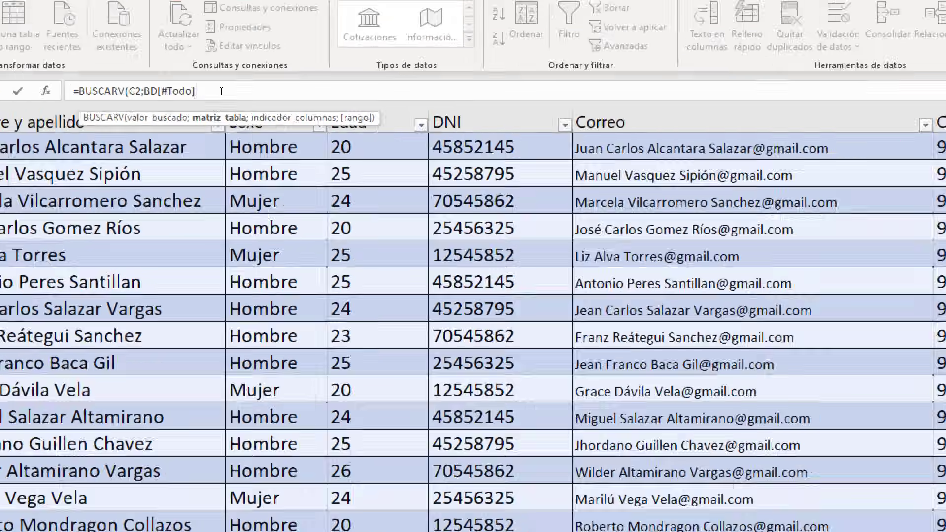
text(;)
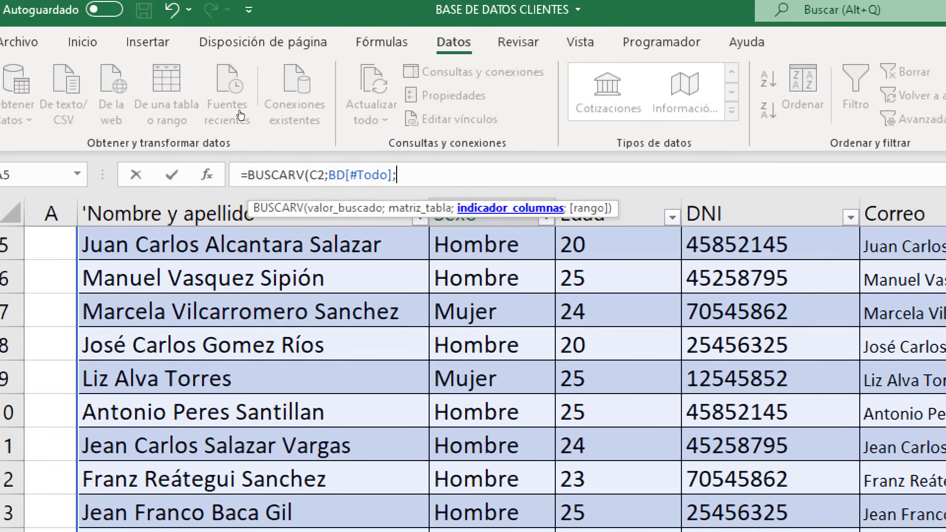
scroll(231, 215, up, 2)
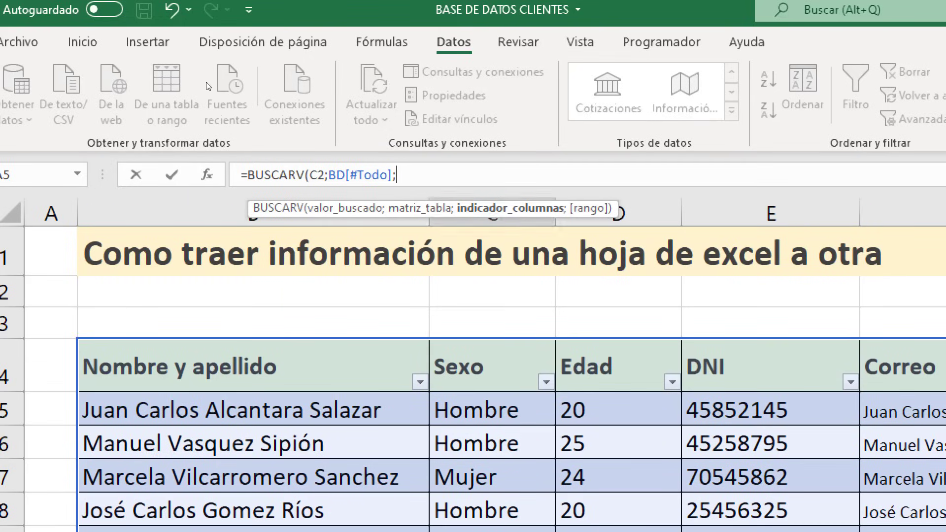
text(3;fal)
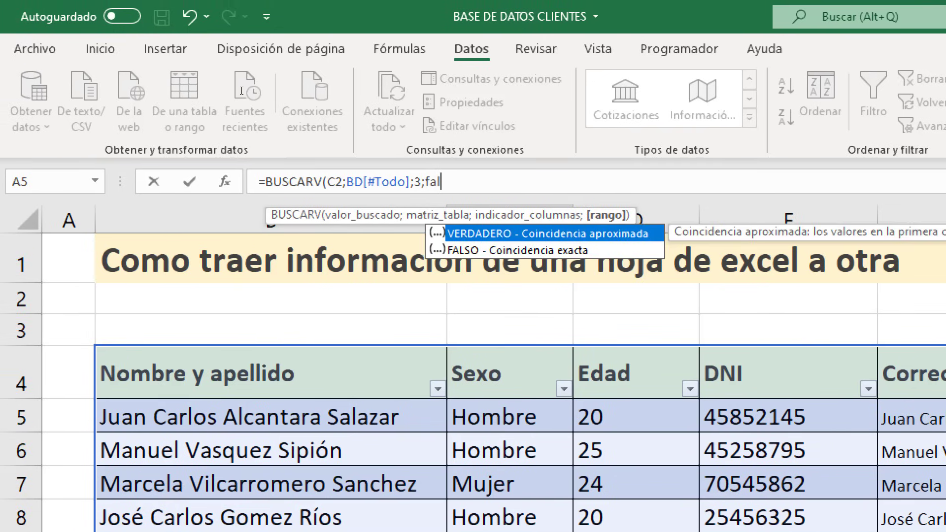
key(Down)
key(Tab)
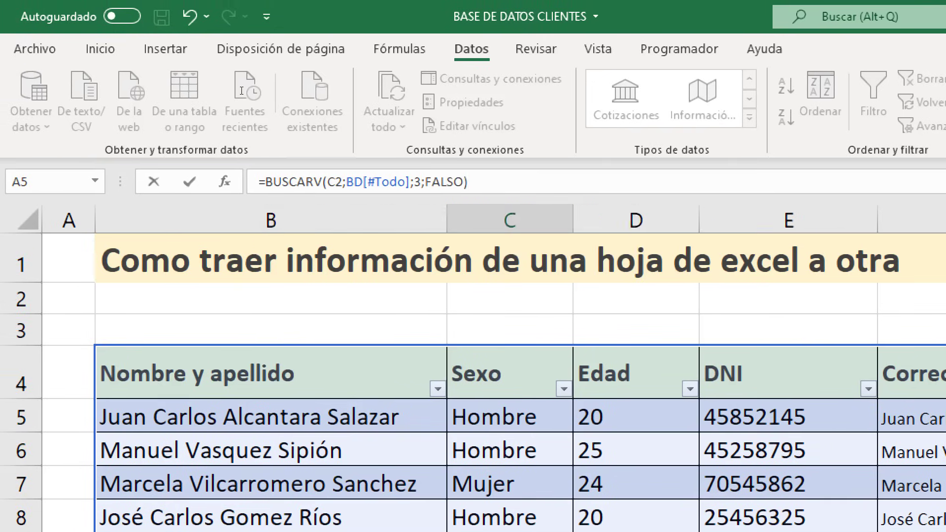
key(Return)
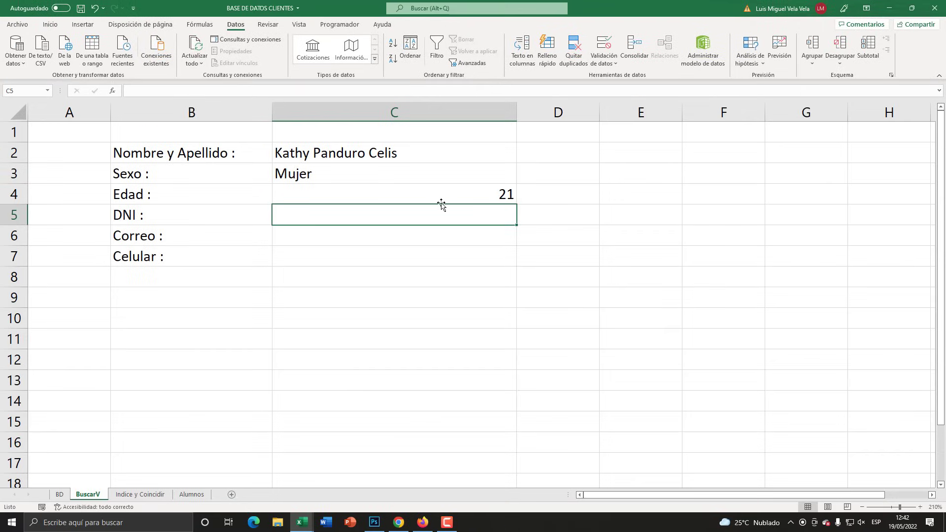
click(437, 197)
Left-align the age in C4 and copy its BUSCARV formula text
click(50, 24)
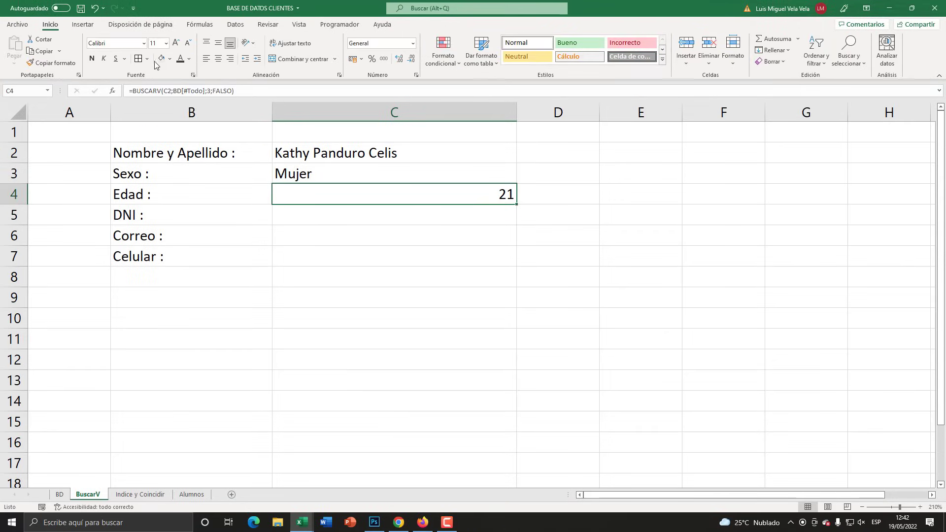
click(206, 58)
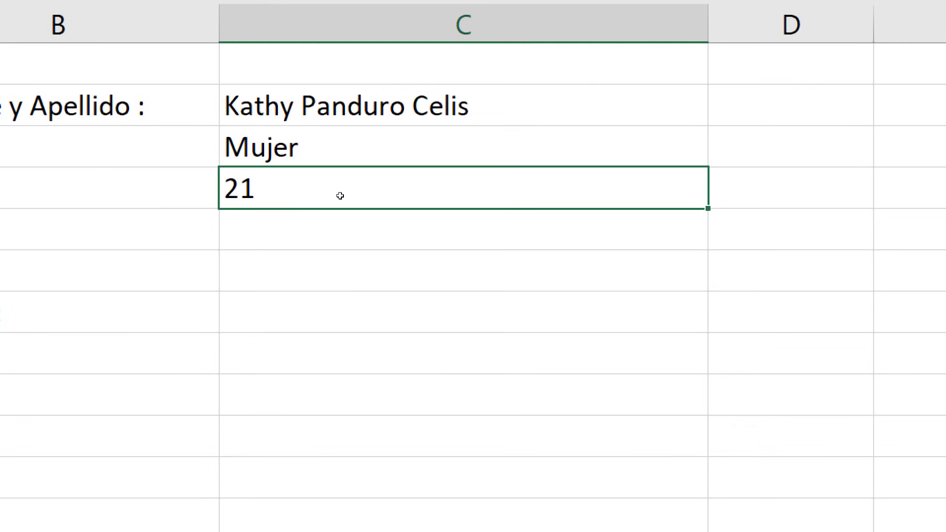
double_click(340, 197)
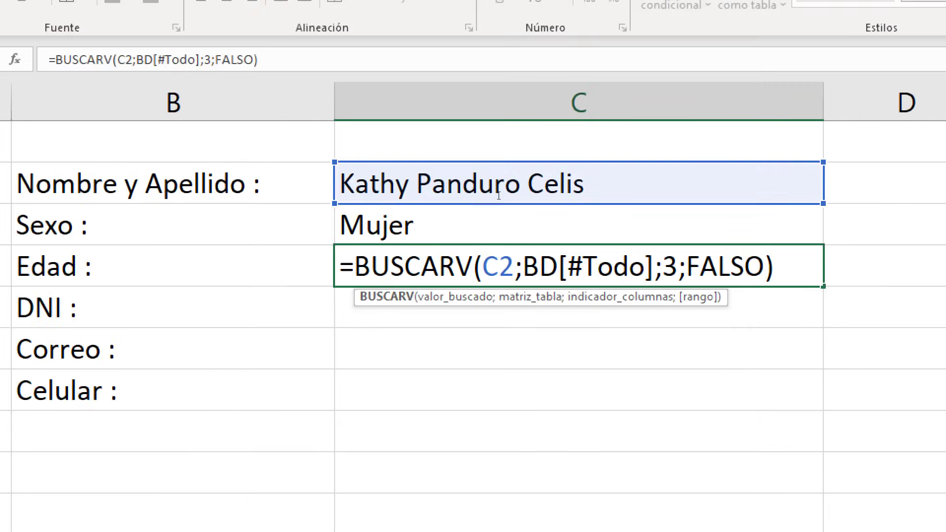
key(shift+Home)
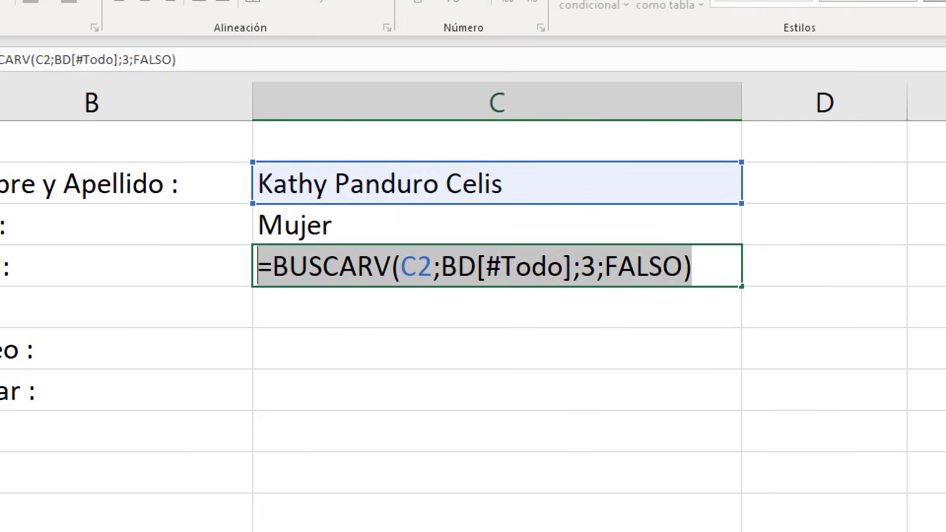
key(ctrl+c)
key(Escape)
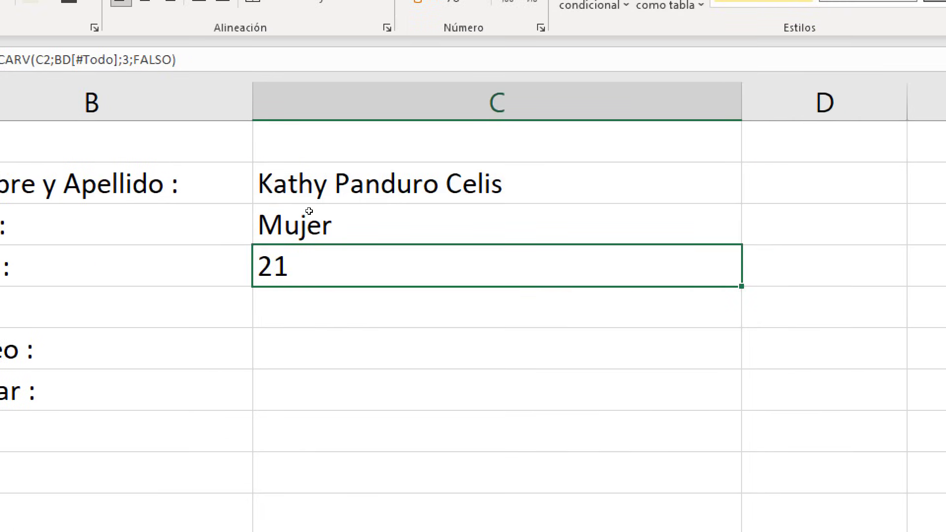
Paste the formula into C5 with column index 4 for the DNI
key(Down)
key(F2)
key(ctrl+v)
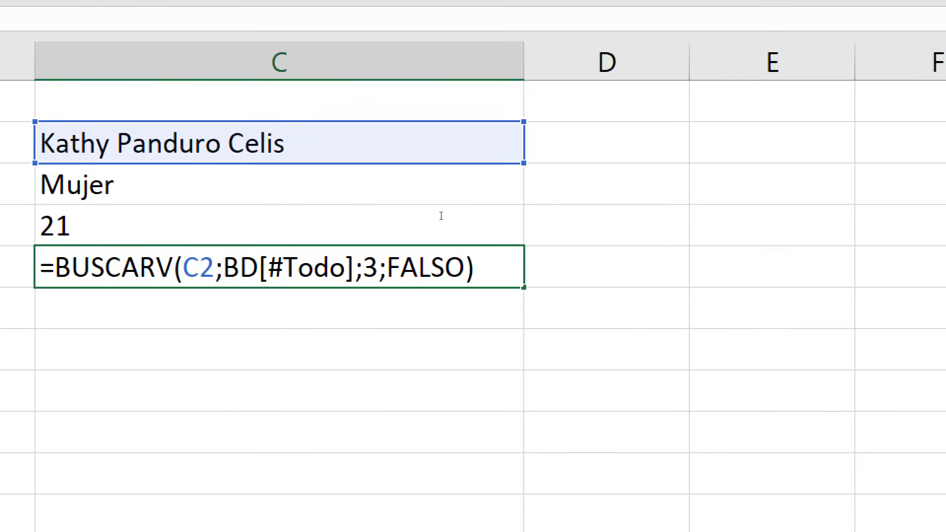
key(Left)
key(Left)
key(Left)
key(shift+Left)
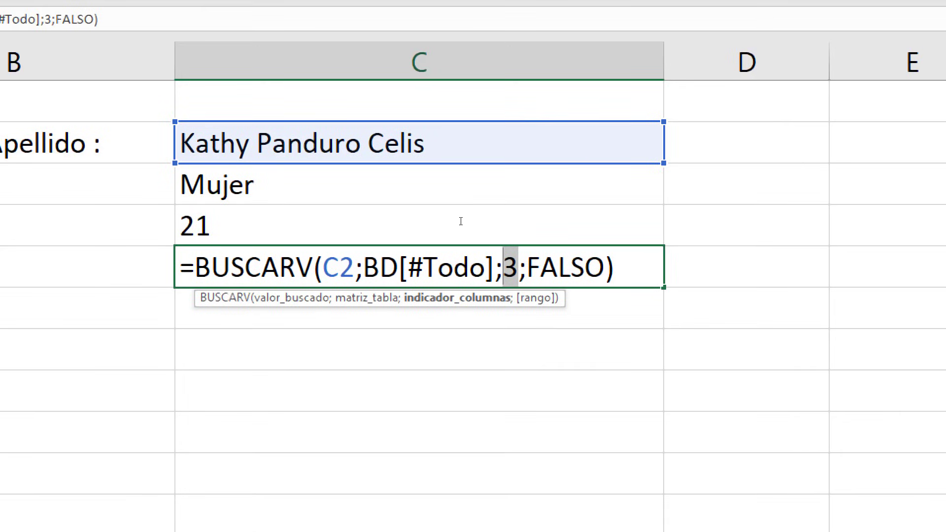
text(4)
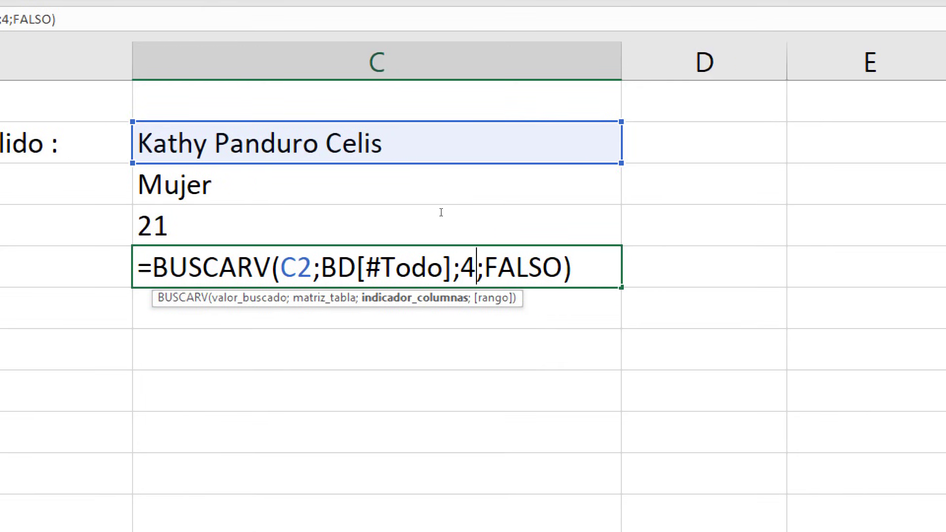
key(Return)
Paste it into C6 with column index 5 for the e-mail, then review it
key(F2)
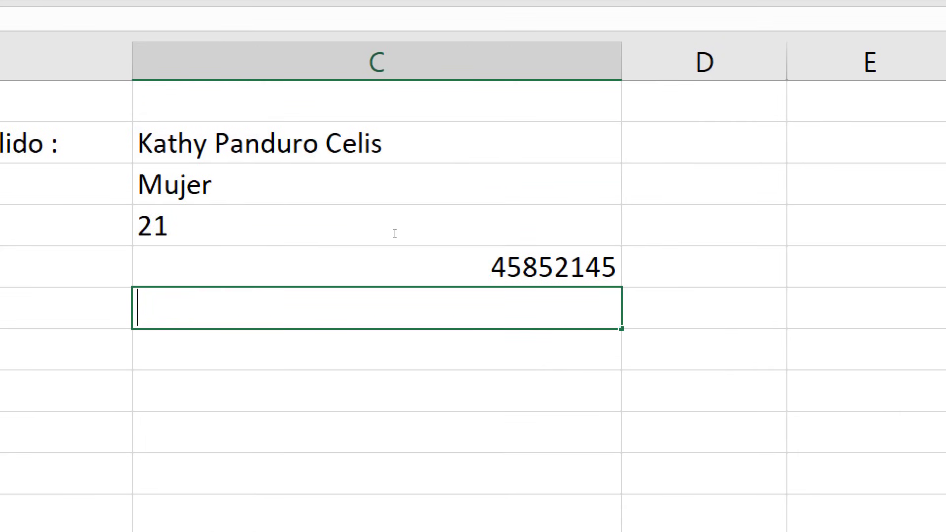
key(ctrl+v)
key(Left)
key(Left)
key(Left)
key(shift+Left)
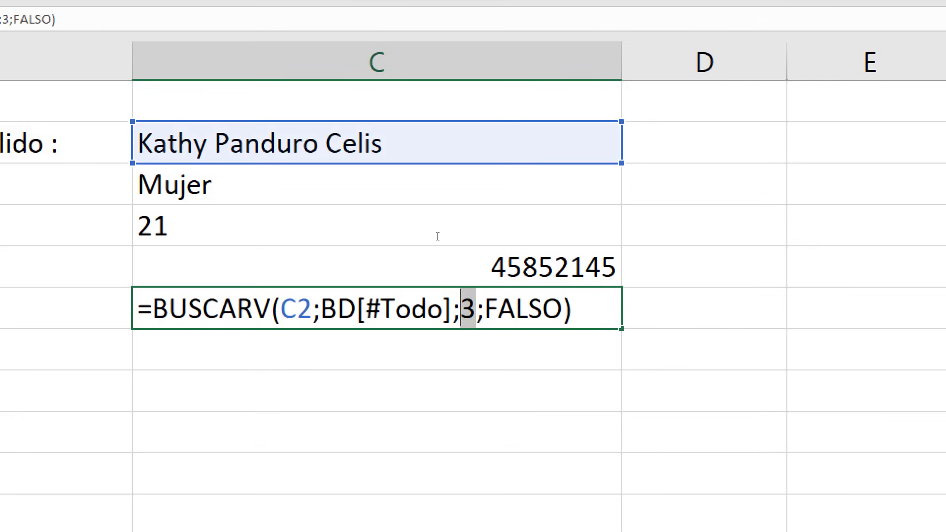
text(5)
key(Return)
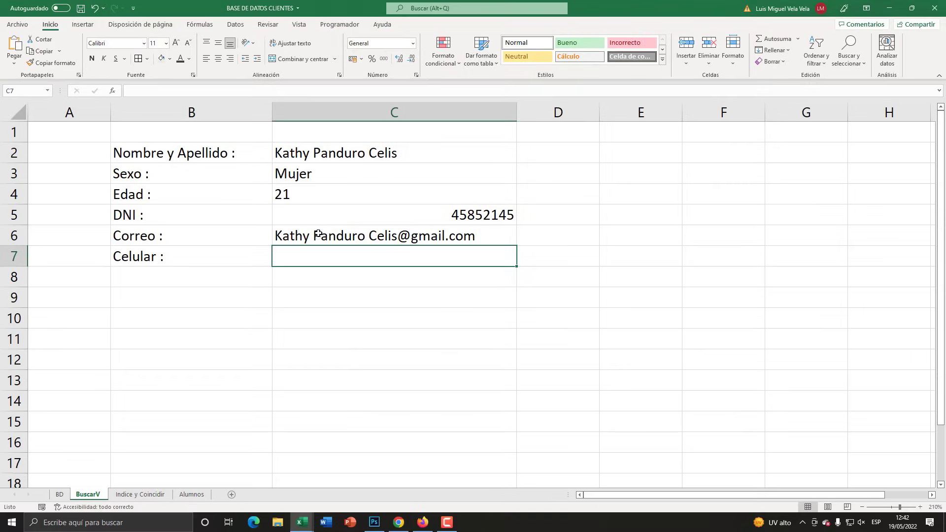
double_click(318, 234)
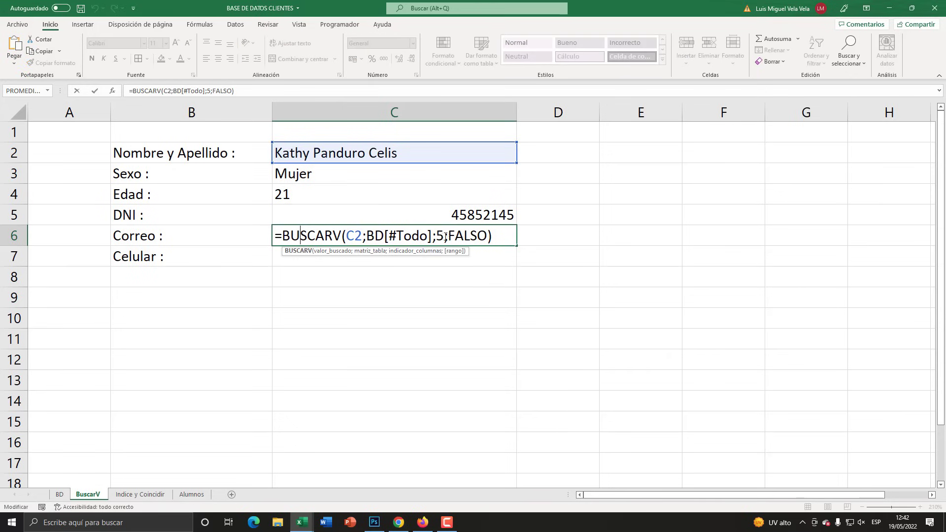
key(Escape)
On the BD sheet, click column headers C through F to locate Correo, then return to BuscarV
click(59, 495)
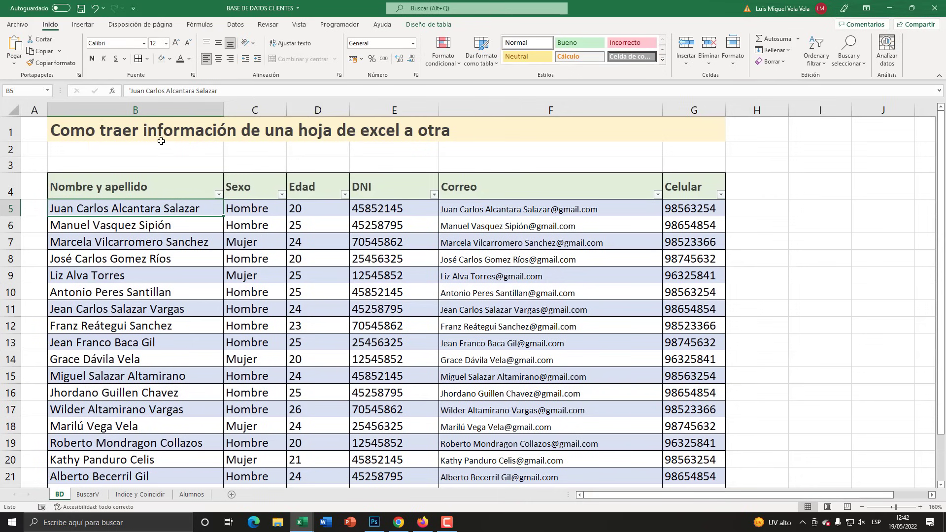
click(136, 110)
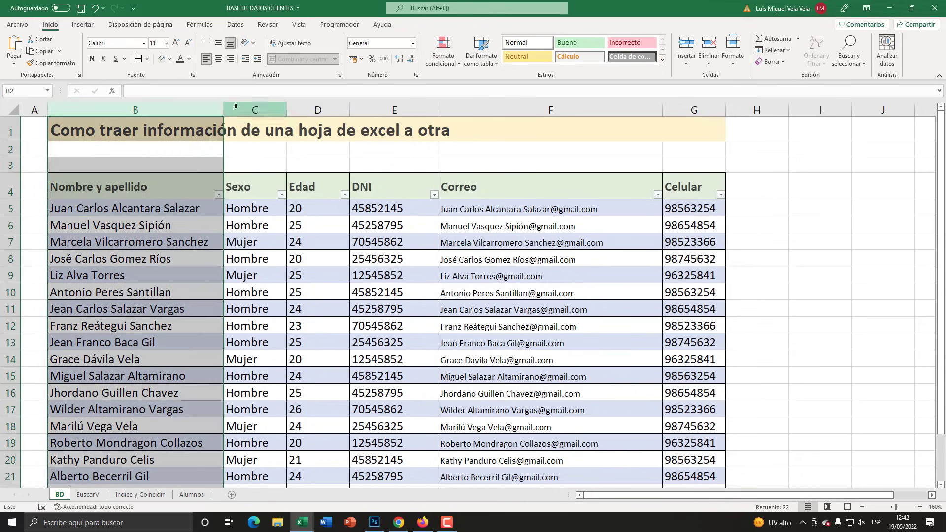
click(255, 109)
click(318, 110)
click(381, 110)
click(451, 110)
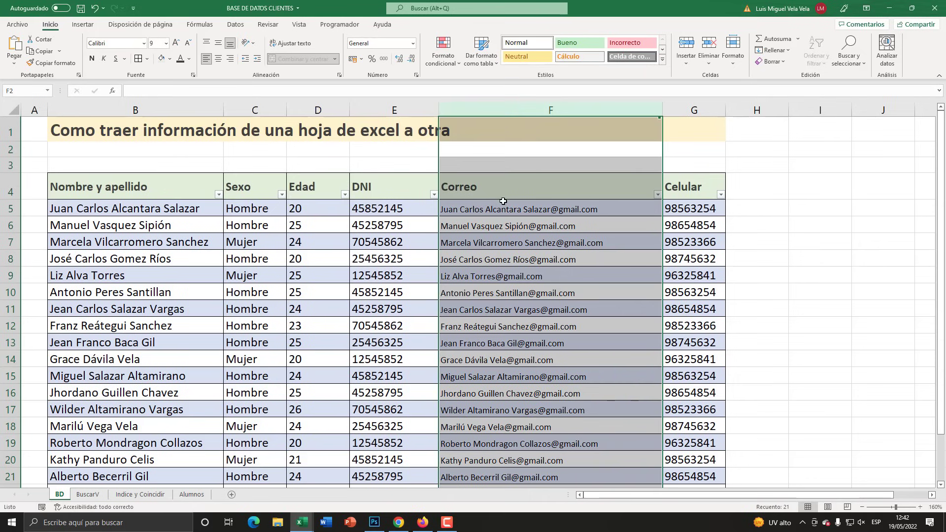
click(87, 495)
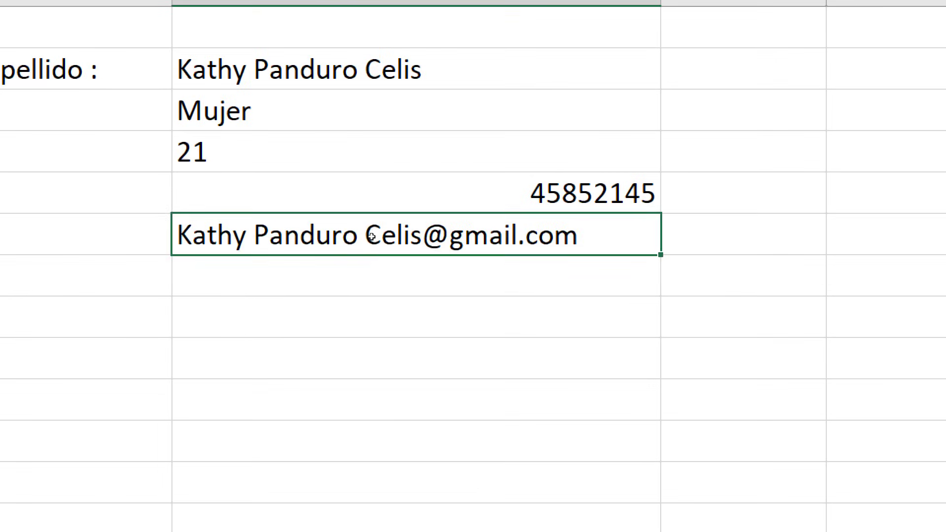
Enter =BUSCARV(C2;BD[#Todo];6;FALSO) in C7 for the mobile number, then select B2:C7
click(365, 246)
text(=BUSCARV(C2;BD[#Todo];3;FALSO))
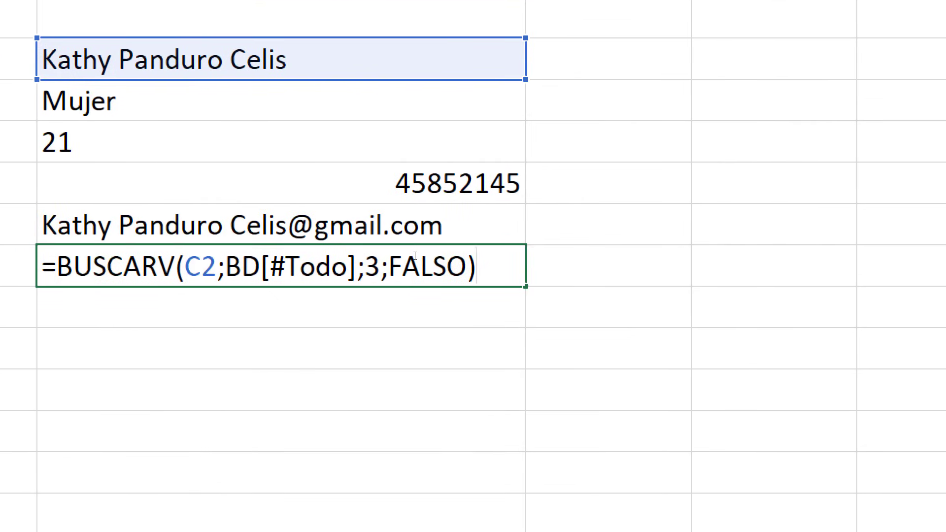
key(Left)
key(Left)
key(Left)
key(shift+Left)
text(6)
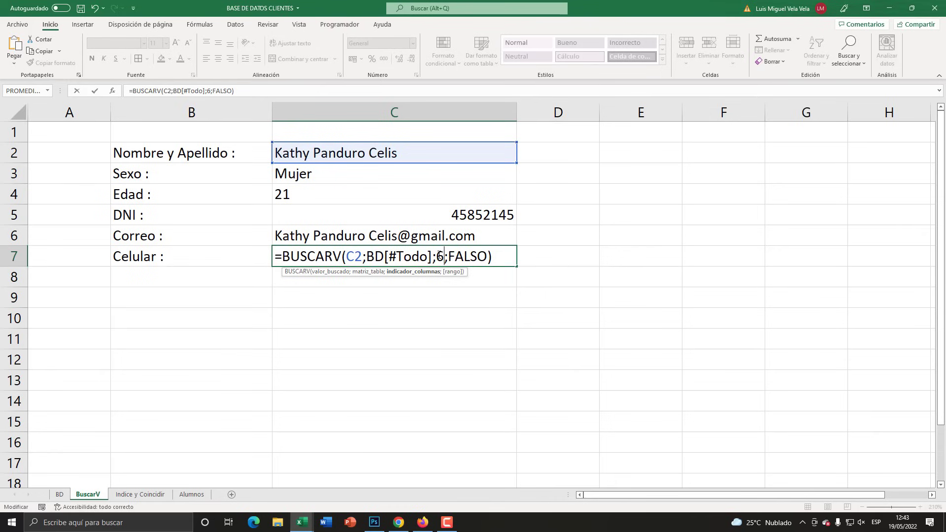
key(Return)
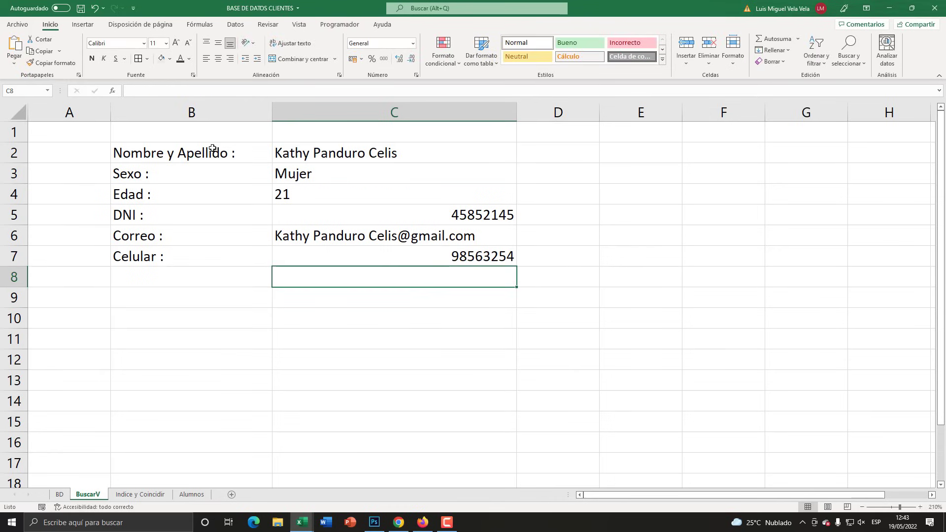
drag(212, 149, 309, 252)
Left-align the form values, then test several clients from C2 and restore the original one
click(207, 59)
click(350, 171)
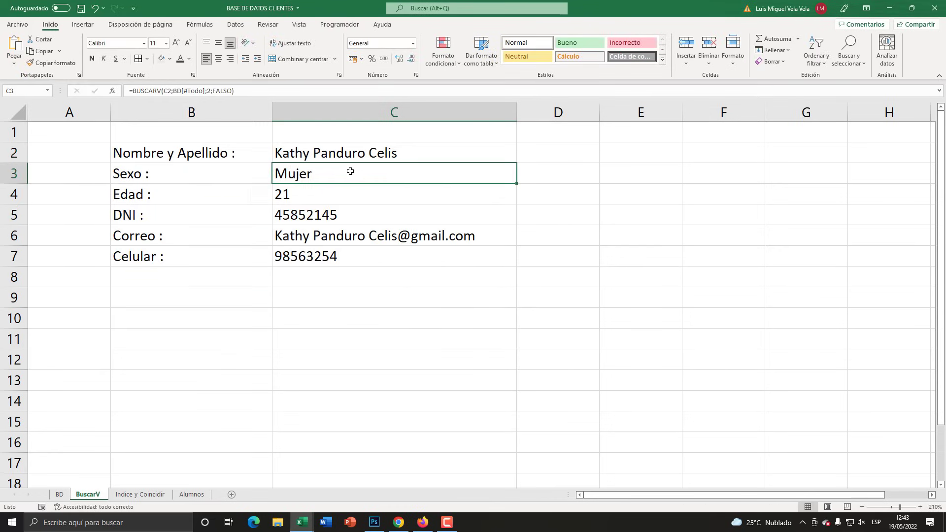
click(433, 157)
click(521, 157)
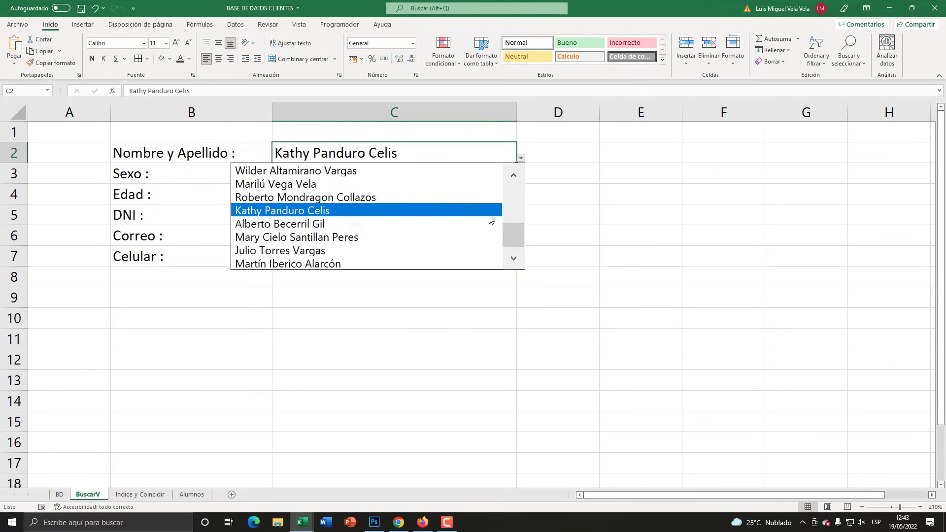
click(332, 250)
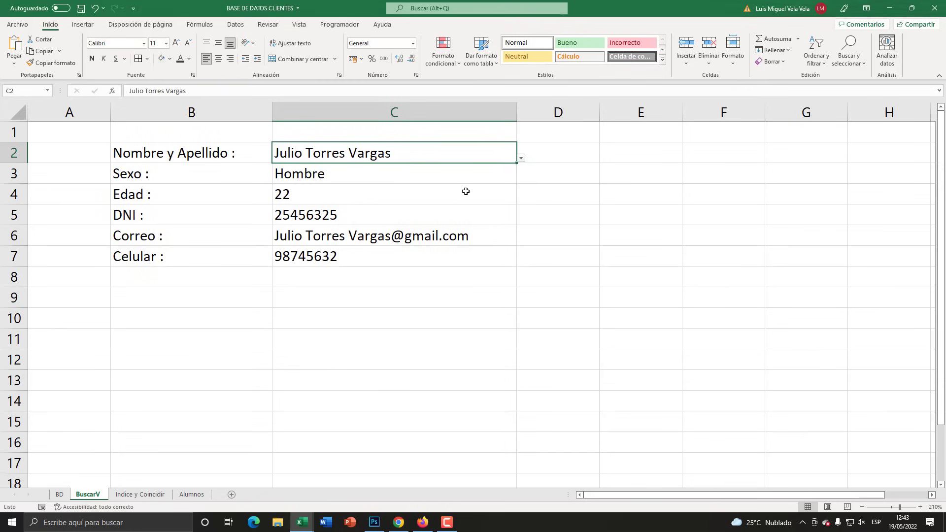
click(520, 157)
click(335, 184)
click(520, 157)
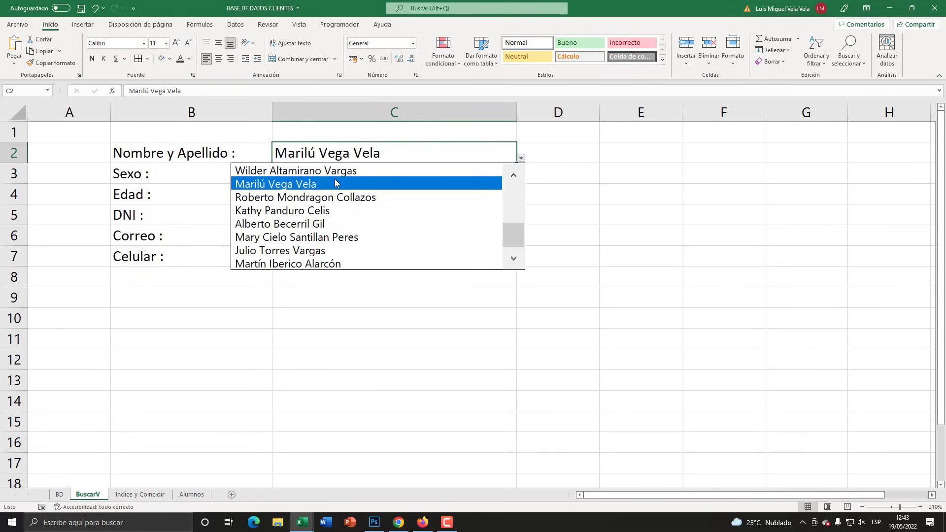
click(335, 171)
click(520, 158)
click(371, 211)
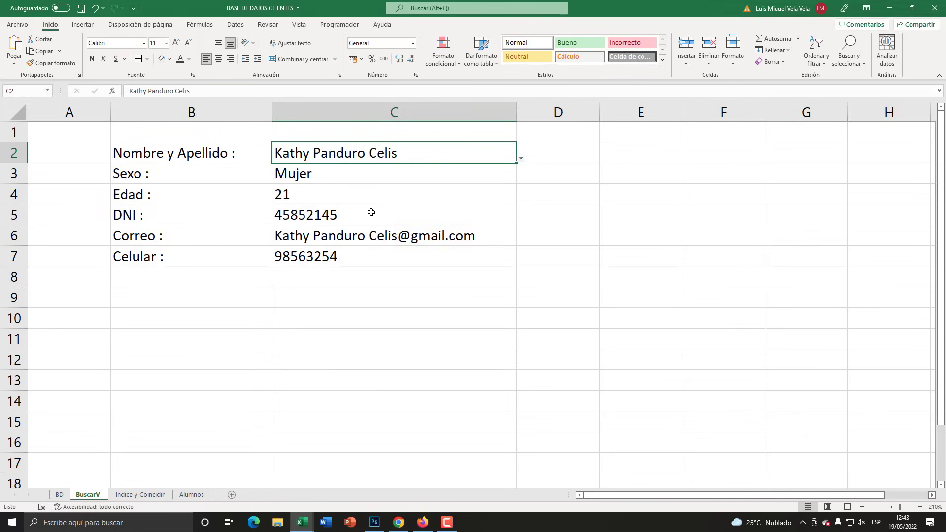
click(147, 490)
click(80, 490)
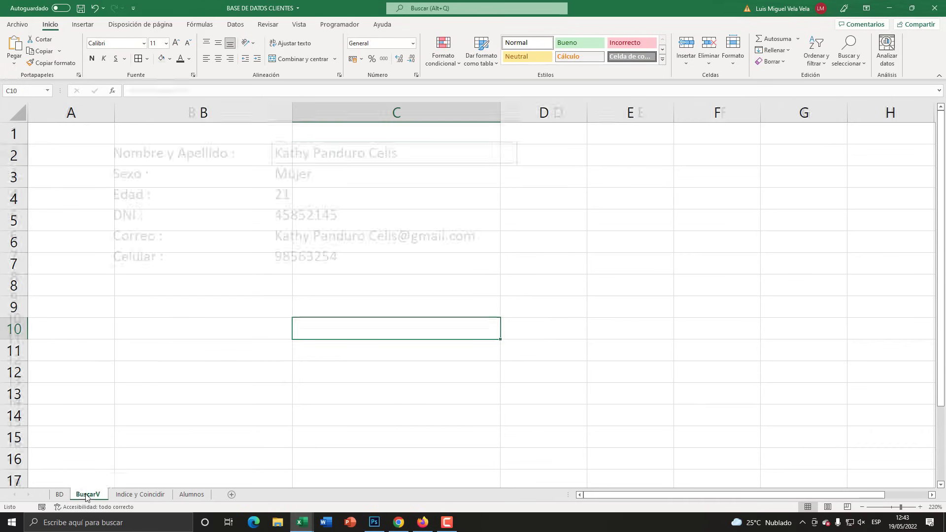
Apply All Borders to the form range B2:C7
drag(173, 165, 378, 257)
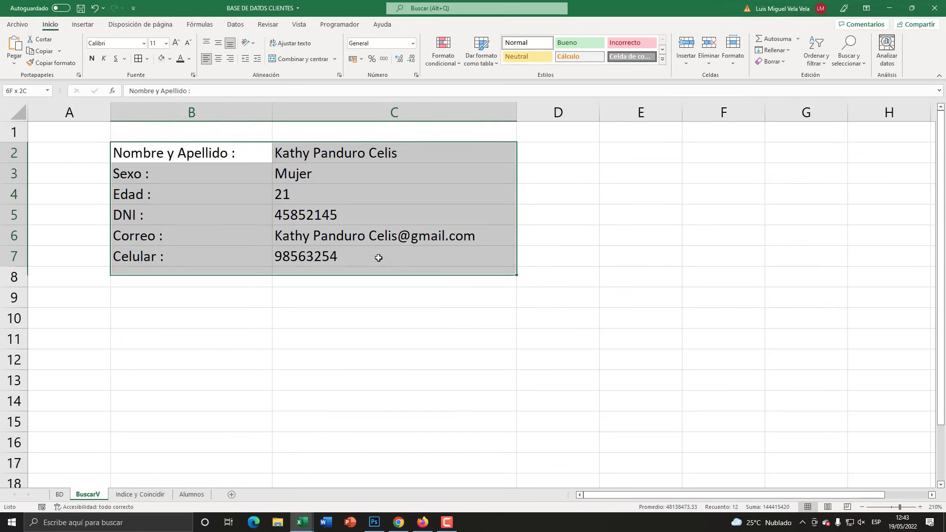
click(138, 58)
click(191, 175)
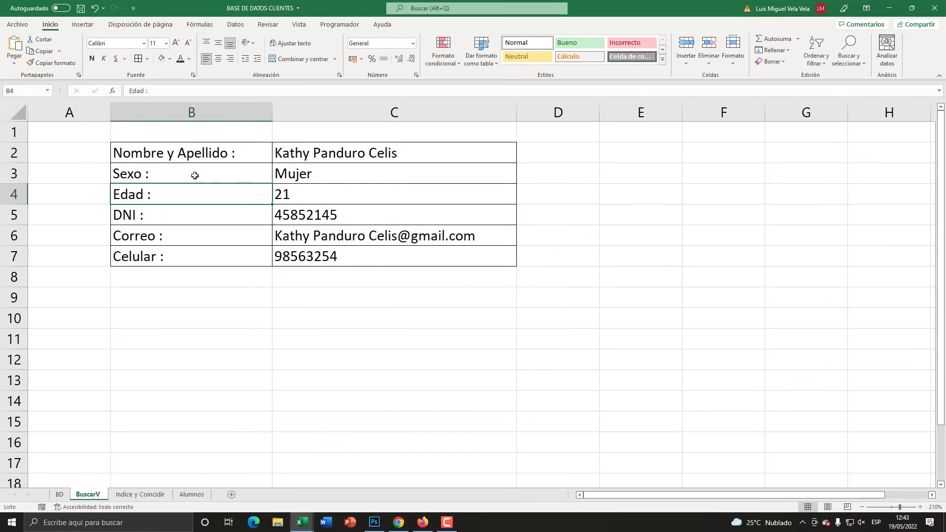
drag(170, 154, 362, 158)
Fill the name row B2:C2 with light gold
click(170, 58)
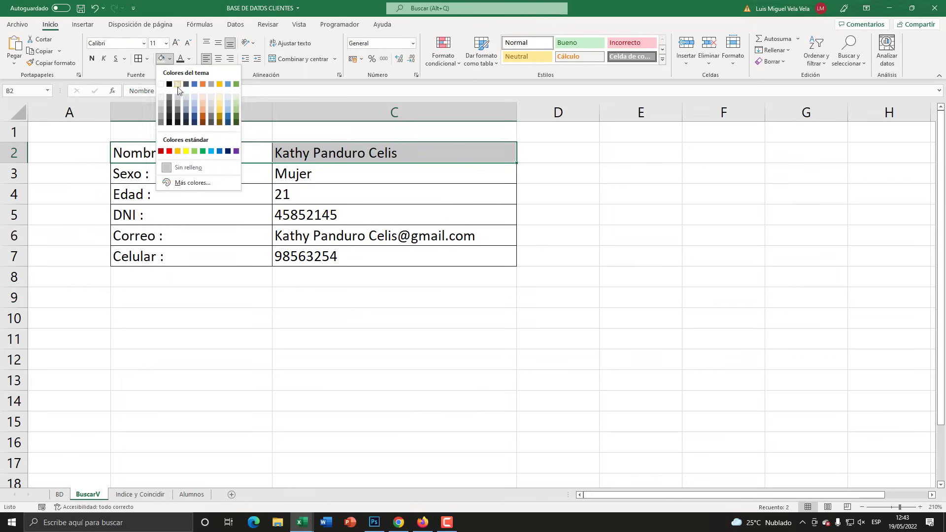
click(220, 97)
click(323, 354)
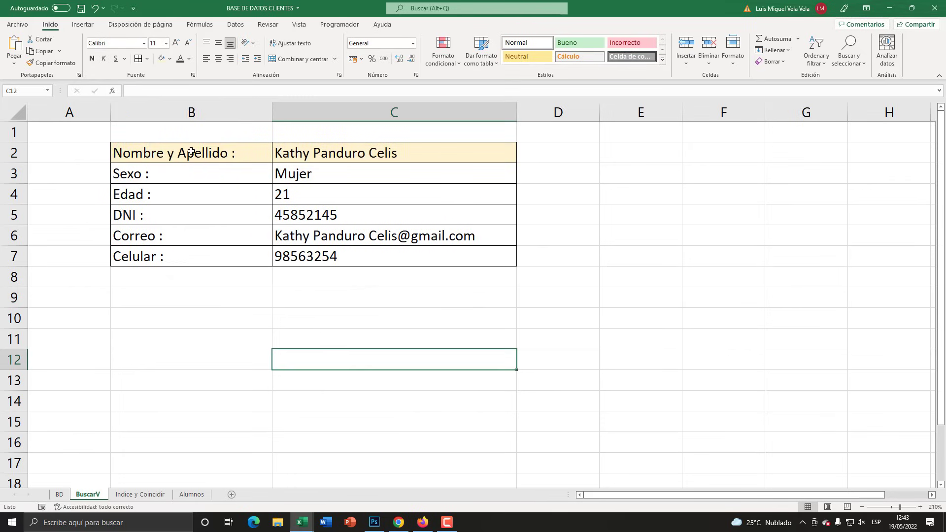
Copy the labels B2:B7 to B2 of the Indice y Coincidir sheet and zoom in
drag(191, 151, 186, 258)
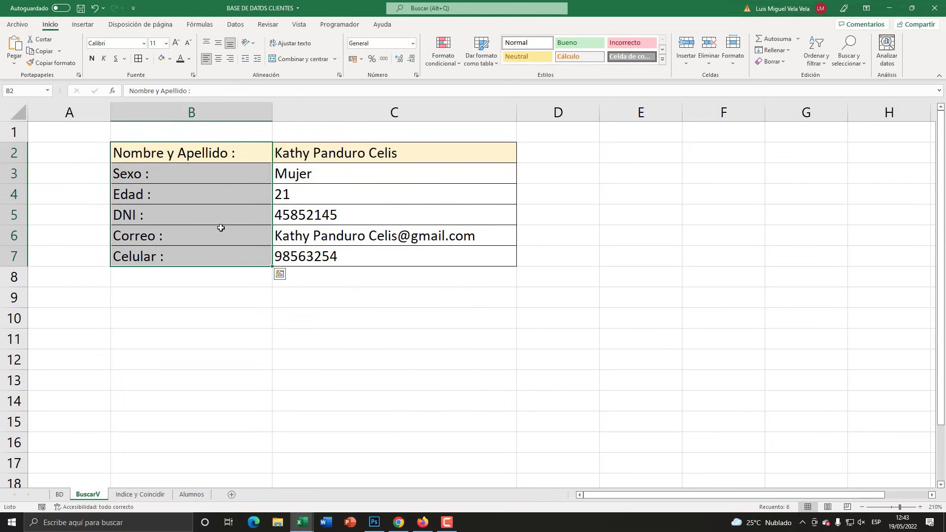
key(ctrl+c)
click(140, 495)
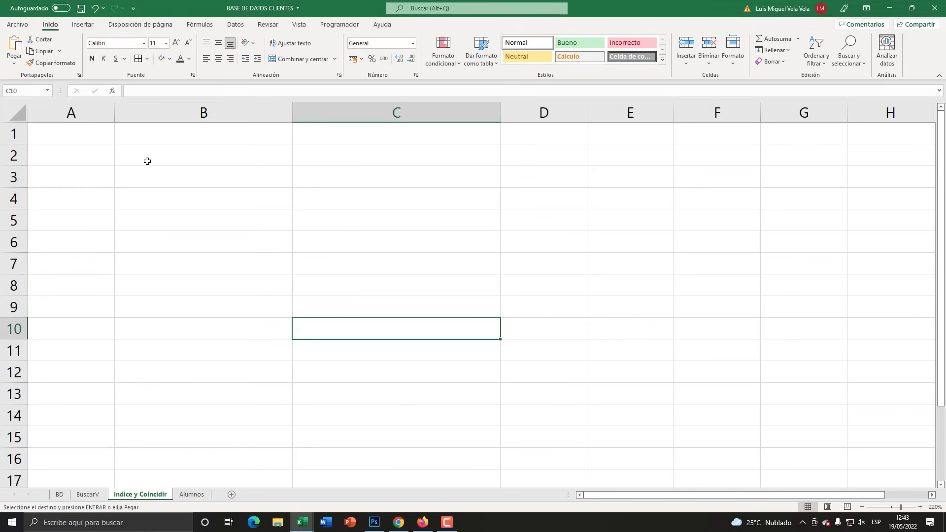
click(147, 161)
key(ctrl+v)
key(Escape)
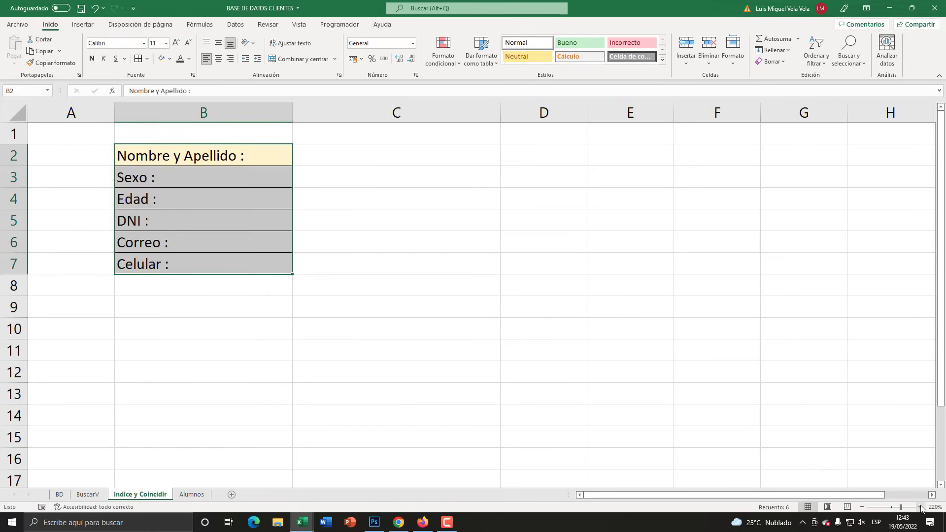
click(921, 506)
click(921, 506)
click(921, 507)
click(921, 507)
click(389, 161)
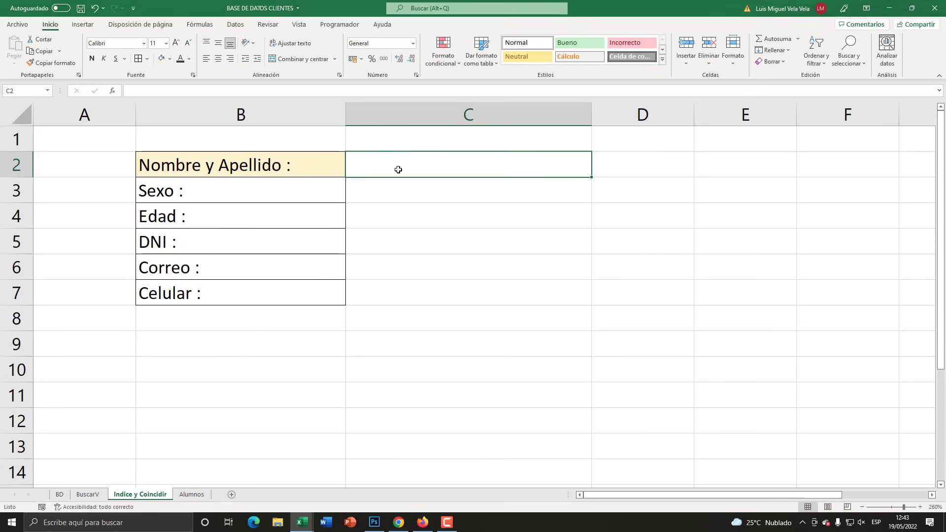
Add a list validation drop-down to C2 sourced from the BD sheet's client names B5:B18
click(232, 25)
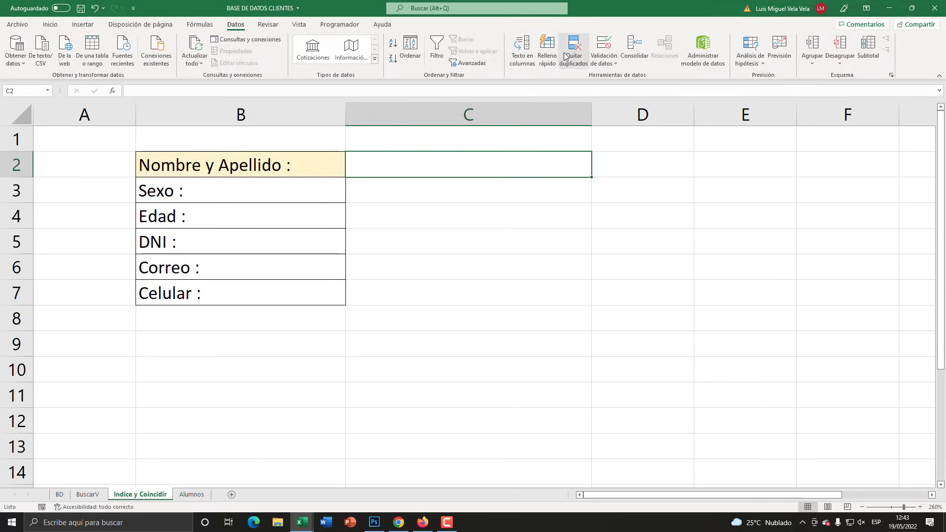
click(604, 45)
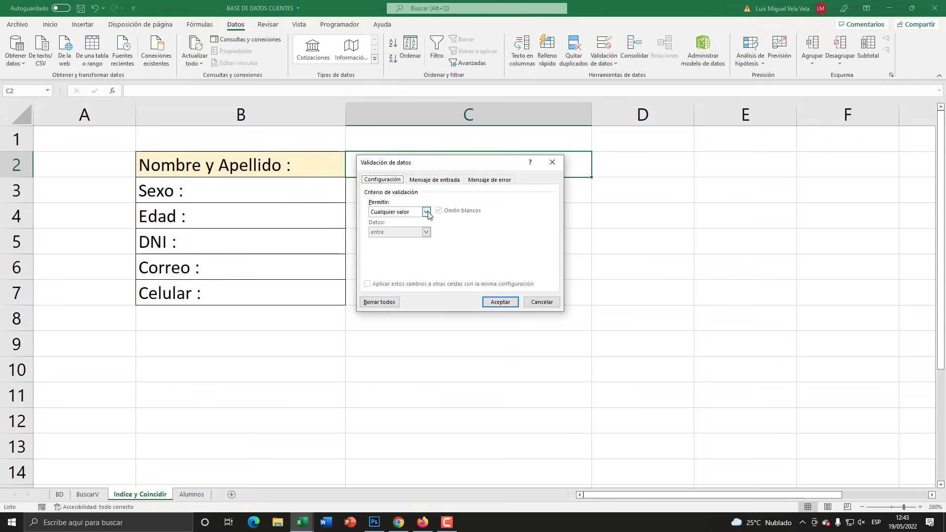
click(426, 212)
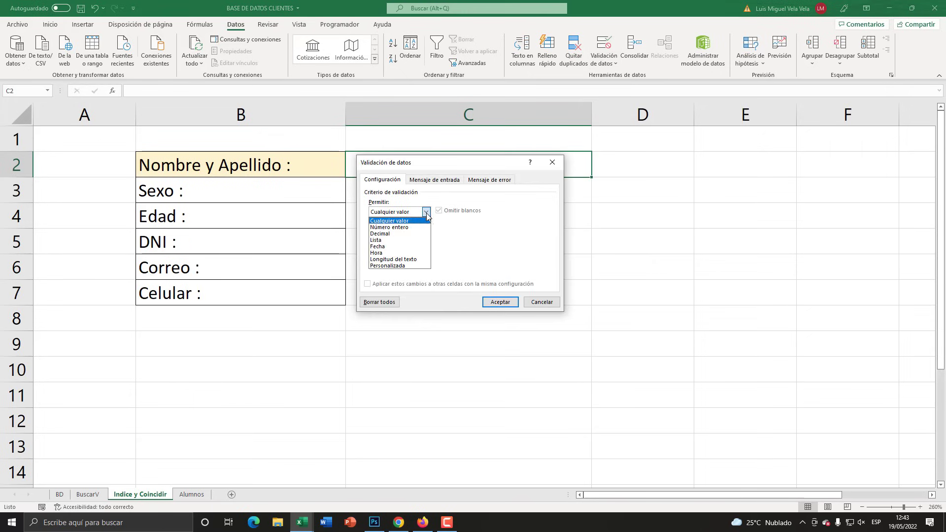
click(386, 241)
click(446, 252)
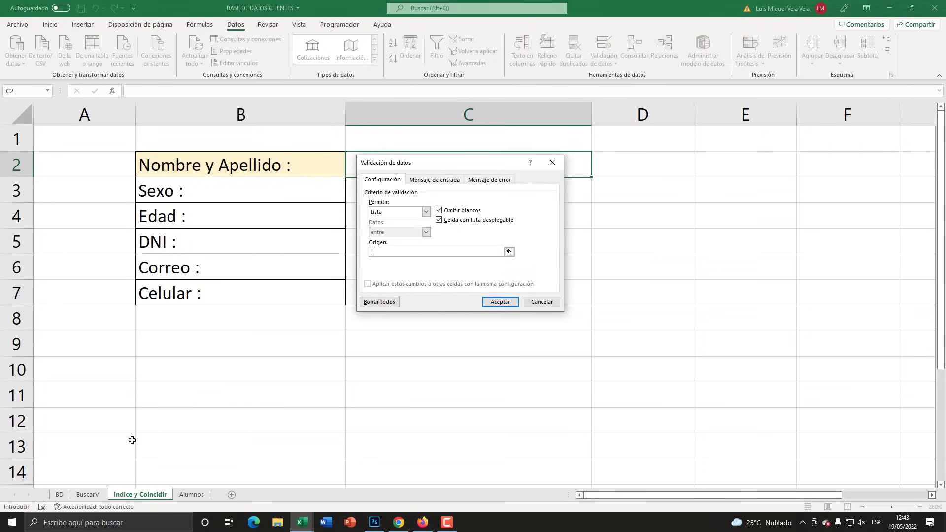
click(59, 495)
mouse_move(99, 211)
mouse_down()
mouse_move(146, 405)
mouse_move(142, 468)
mouse_up()
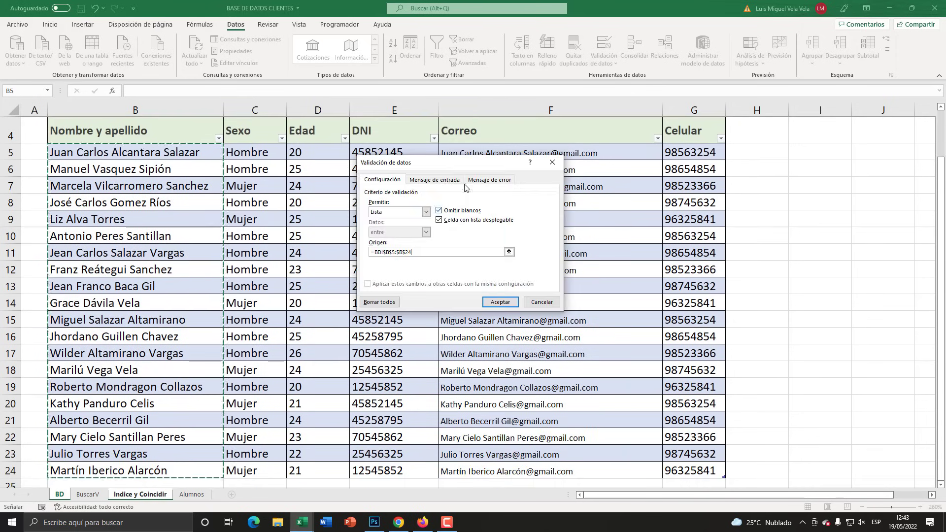
click(498, 304)
Pick the first client name from C2's new drop-down
click(427, 197)
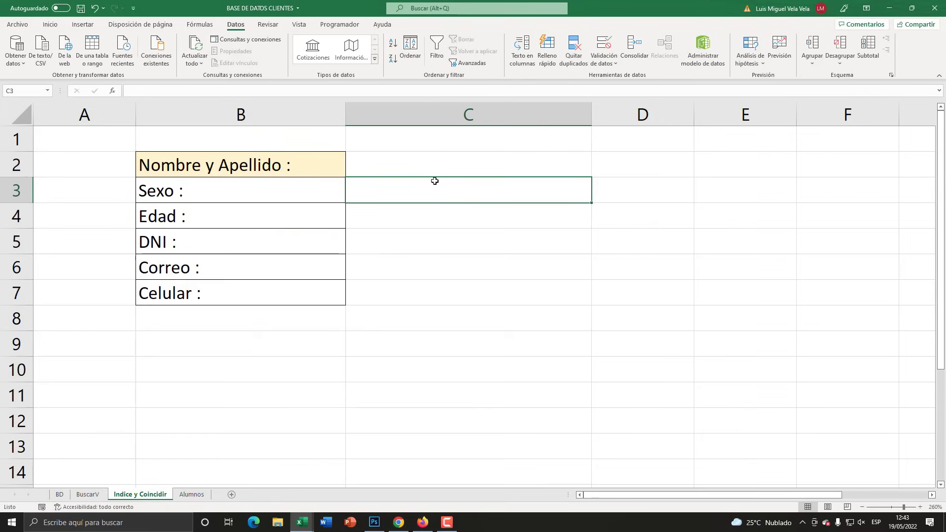
click(412, 166)
click(597, 175)
click(375, 190)
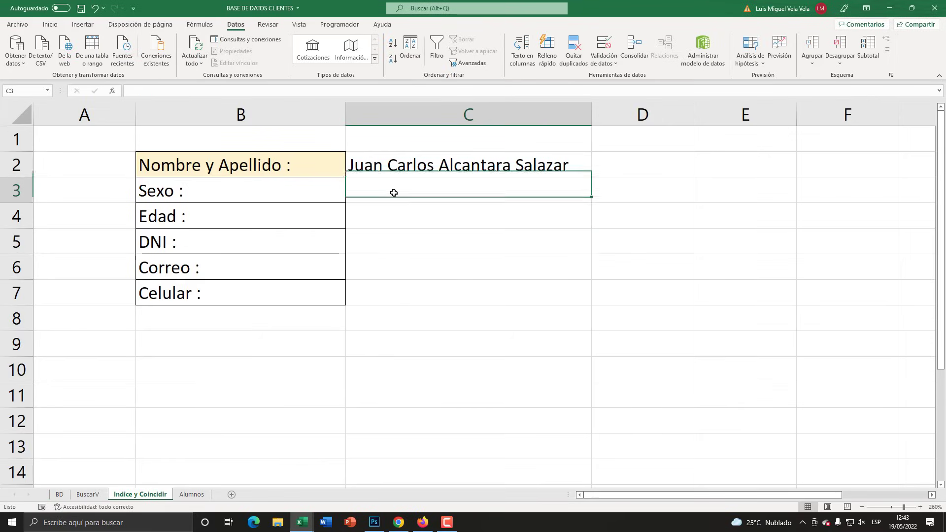
Give the form's value cells C2:C7 black All Borders
drag(392, 192, 380, 298)
drag(386, 163, 380, 295)
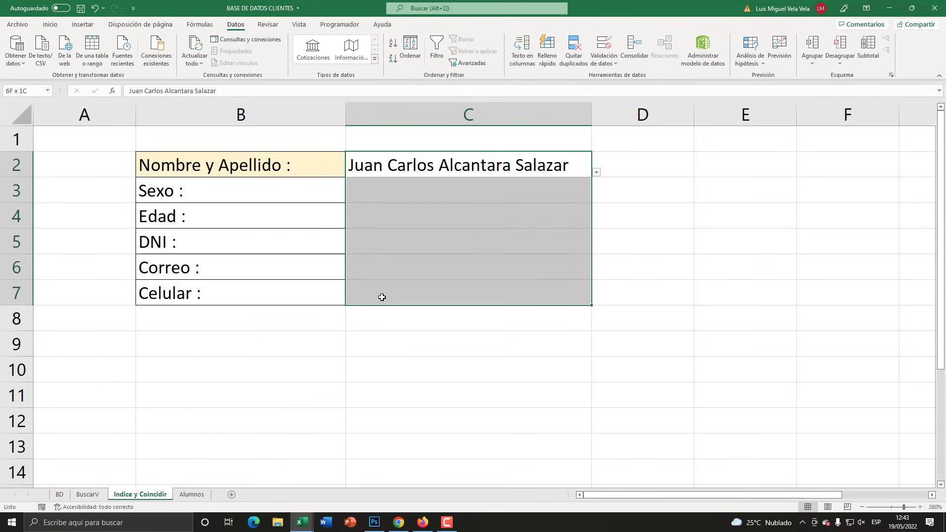
click(54, 25)
click(139, 58)
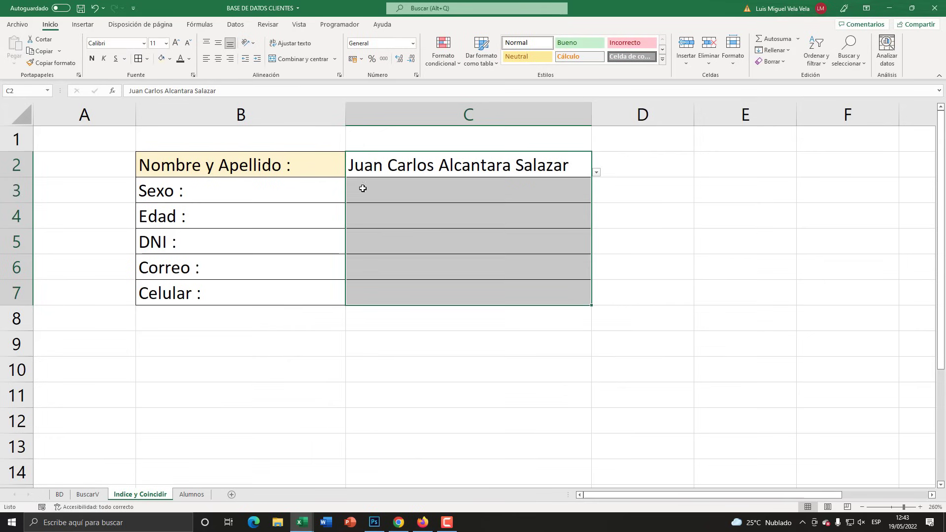
click(428, 320)
click(697, 192)
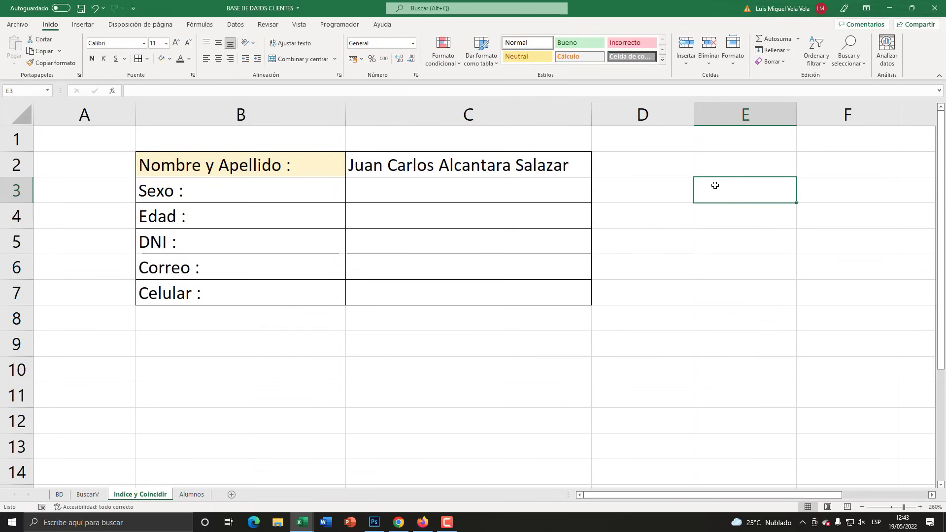
Enter the plain-text reminder notes =indice in E3 and =Coincidir() in E4
text(=)
key(BackSpace)
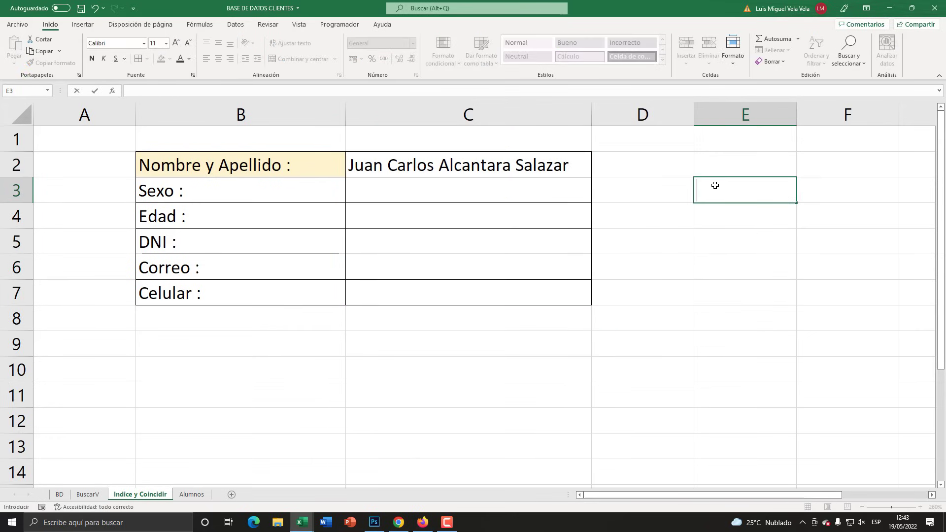
text(=índice)
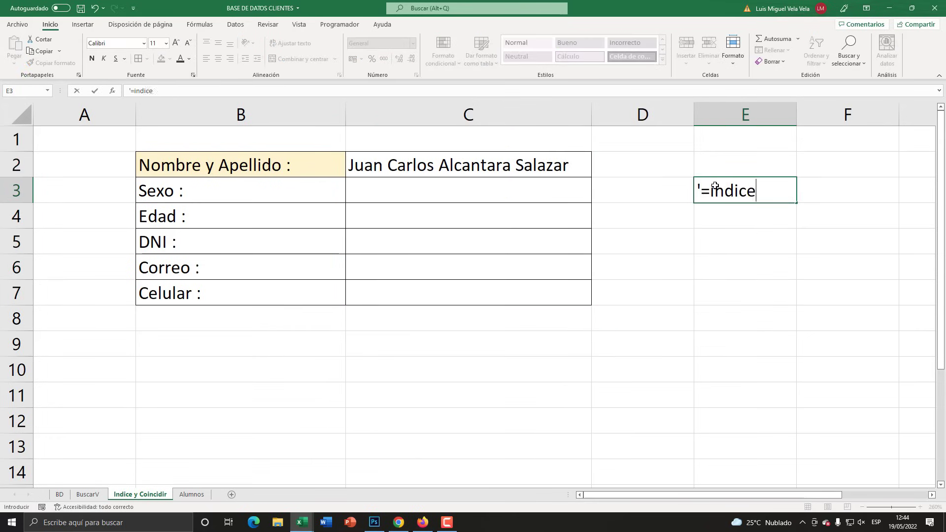
key(Return)
text('=C)
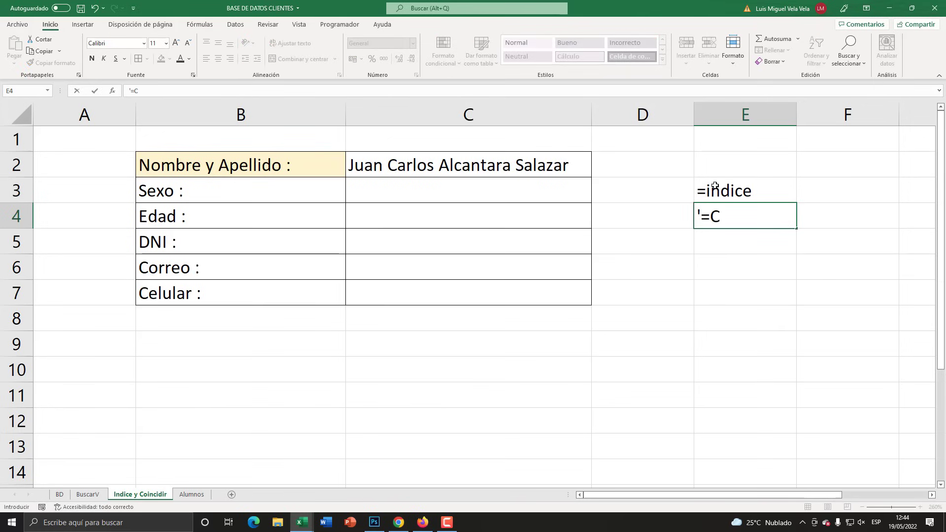
text(oincidir()
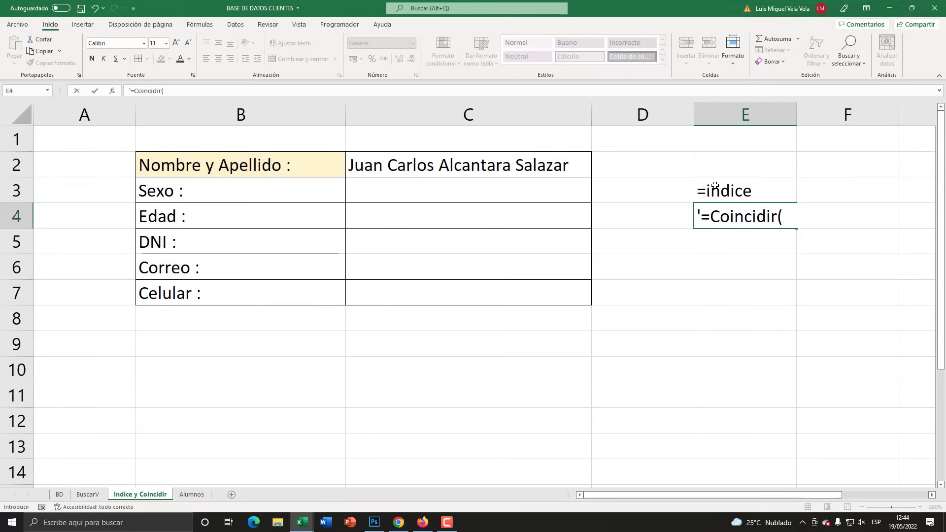
text())
key(Return)
click(779, 189)
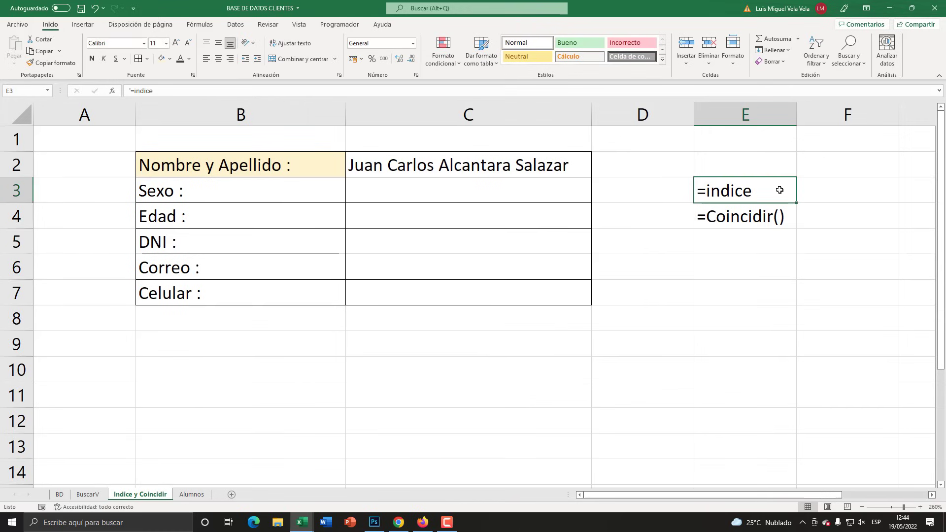
click(411, 186)
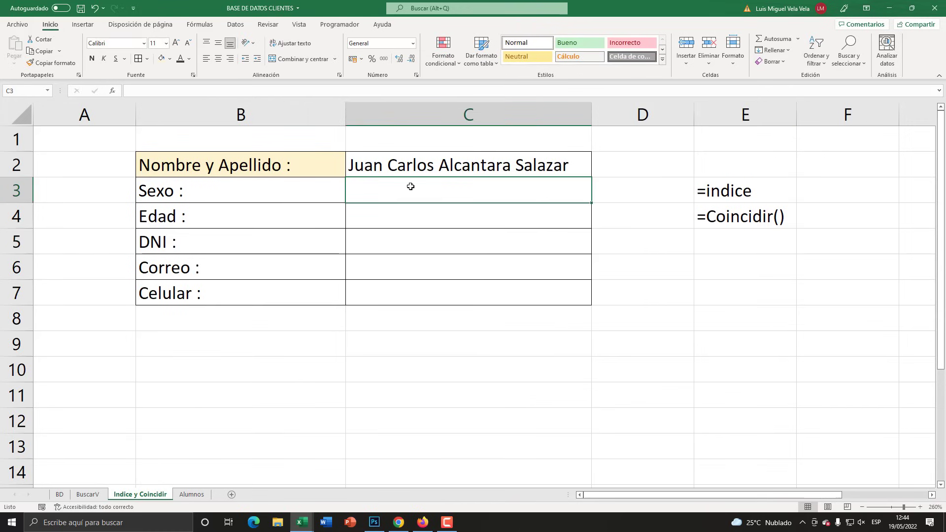
Enter =INDICE(BD[#Todo];3;3) in C3 so it returns 25
text(=)
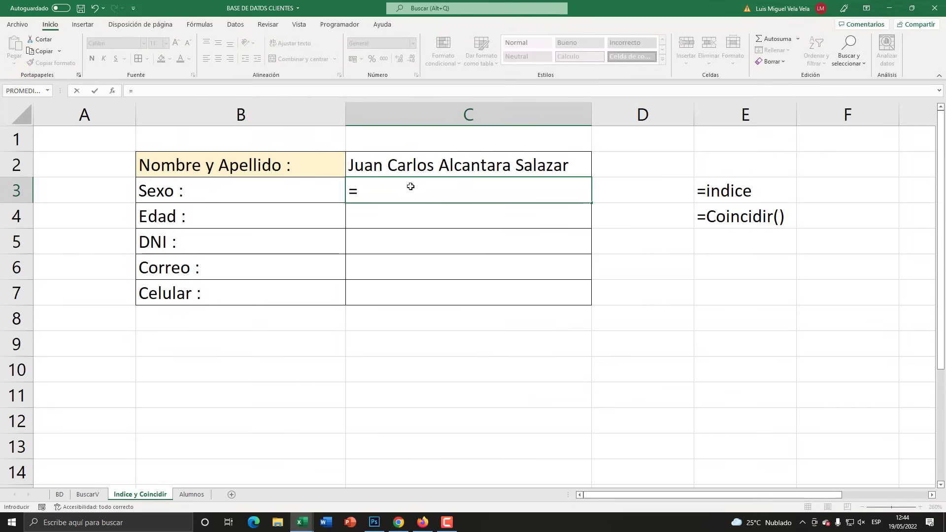
text(indice)
key(Tab)
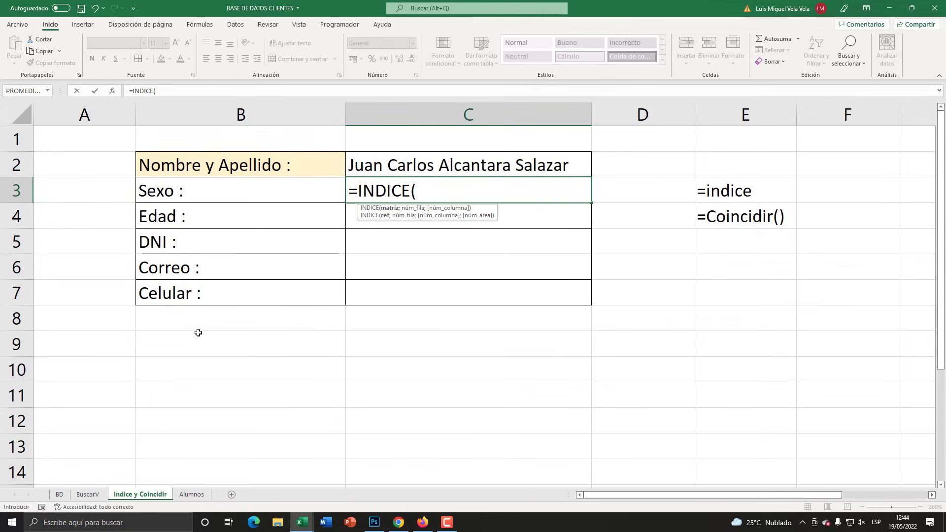
click(60, 494)
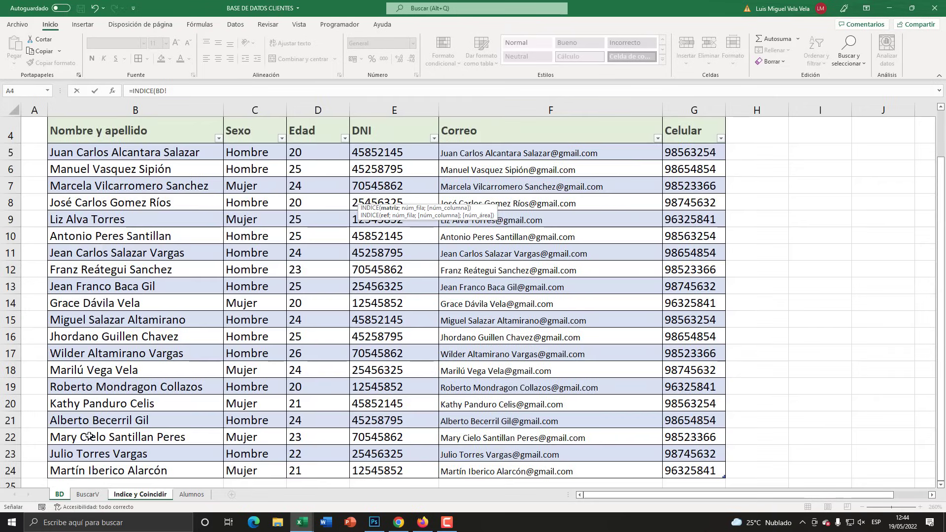
scroll(162, 197, up, 1)
mouse_move(162, 189)
mouse_down()
mouse_move(538, 318)
mouse_move(690, 444)
mouse_up()
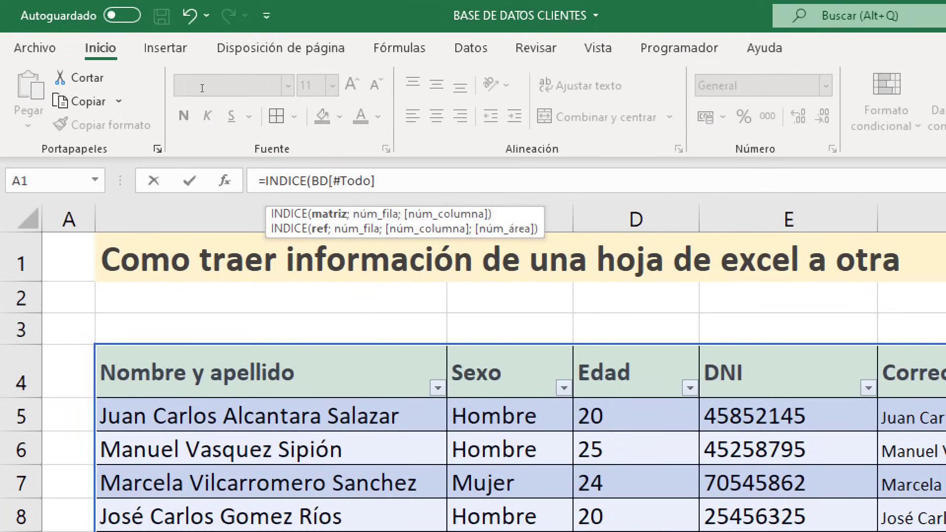
text(;)
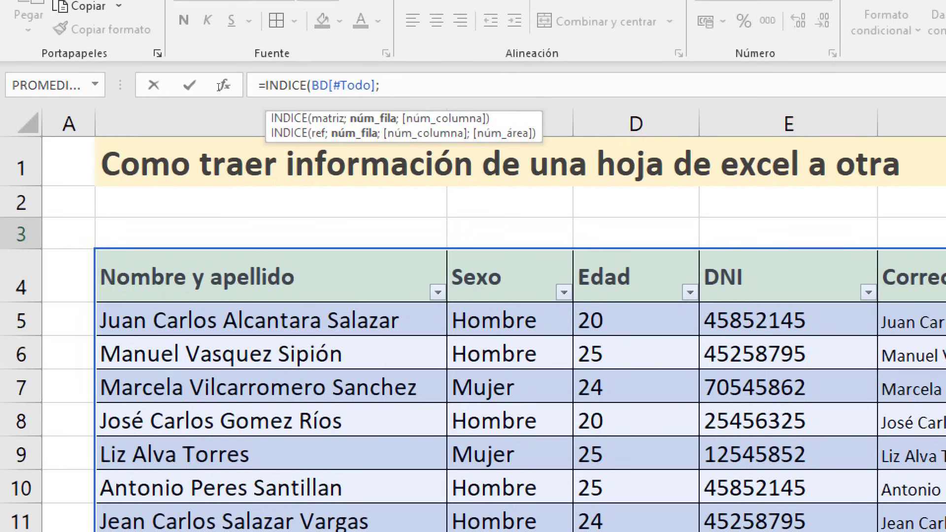
text(3)
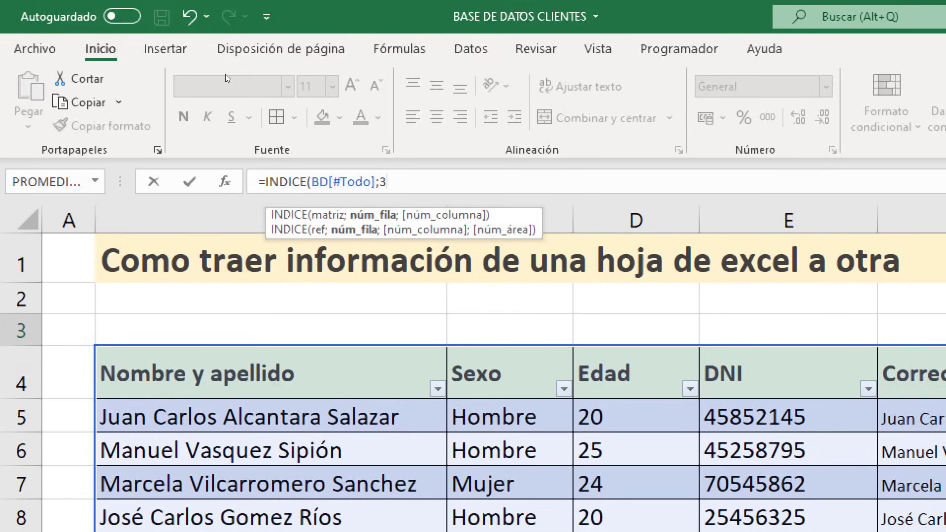
text(;)
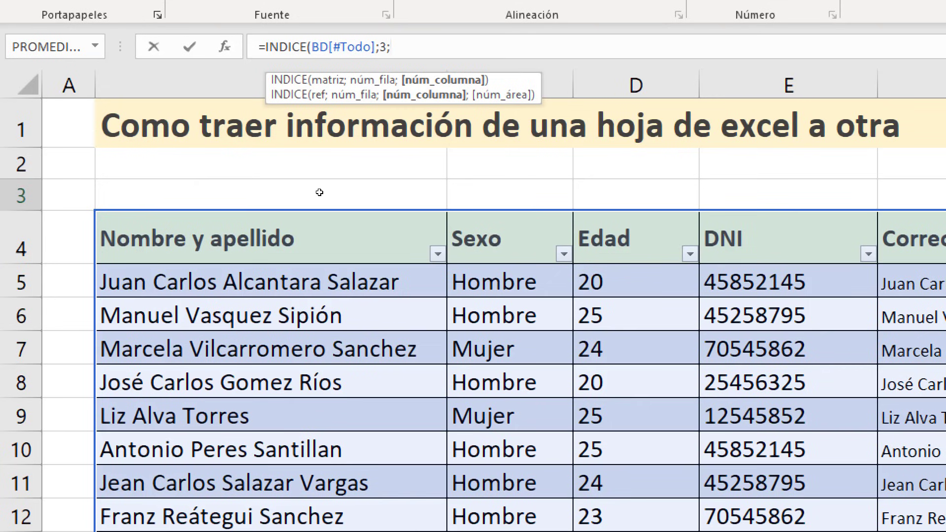
text(3)
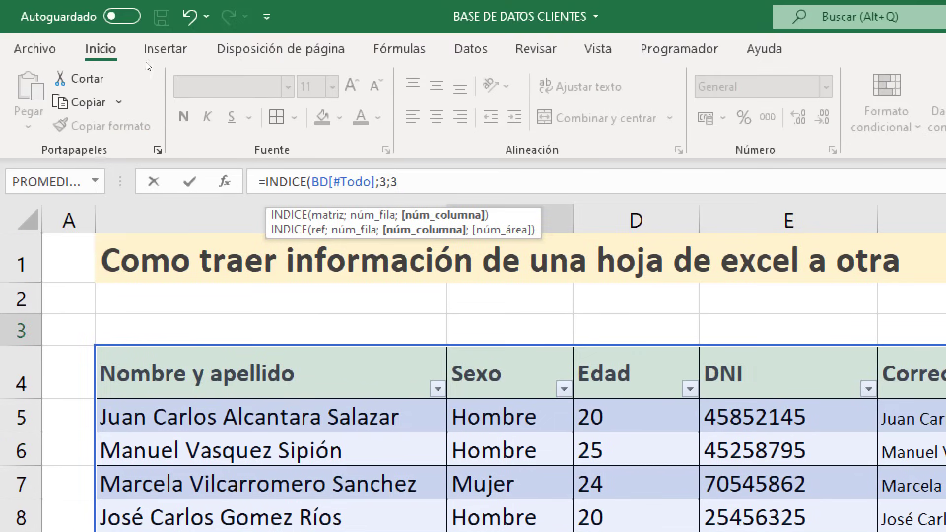
text())
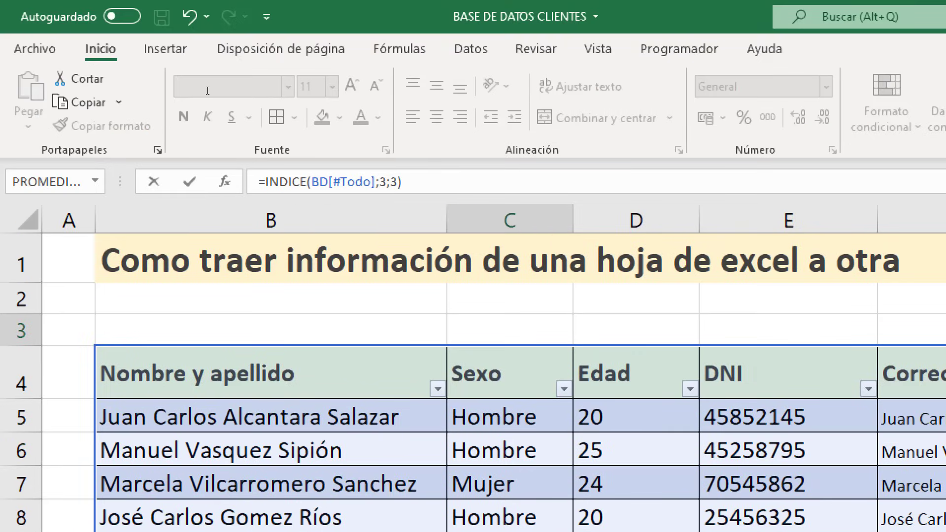
key(Return)
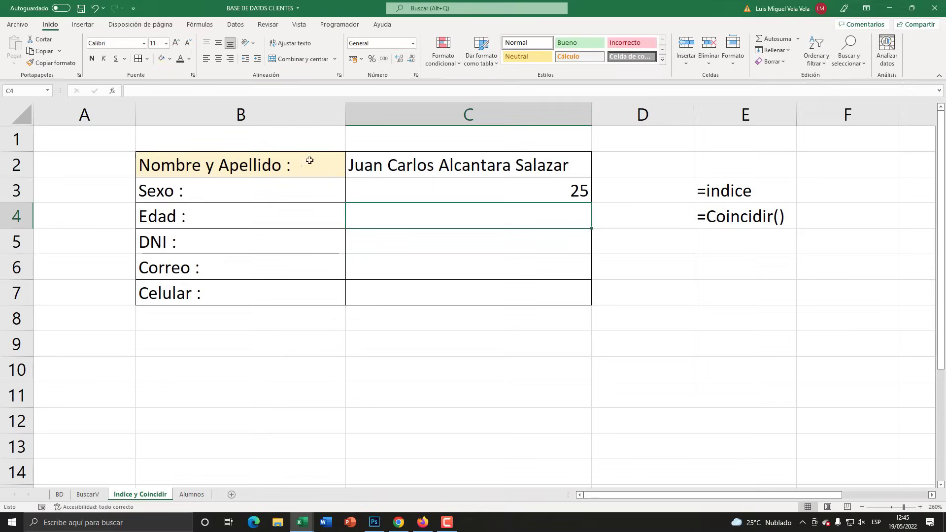
Change the client in C2 via its drop-down, trying two different names
click(413, 191)
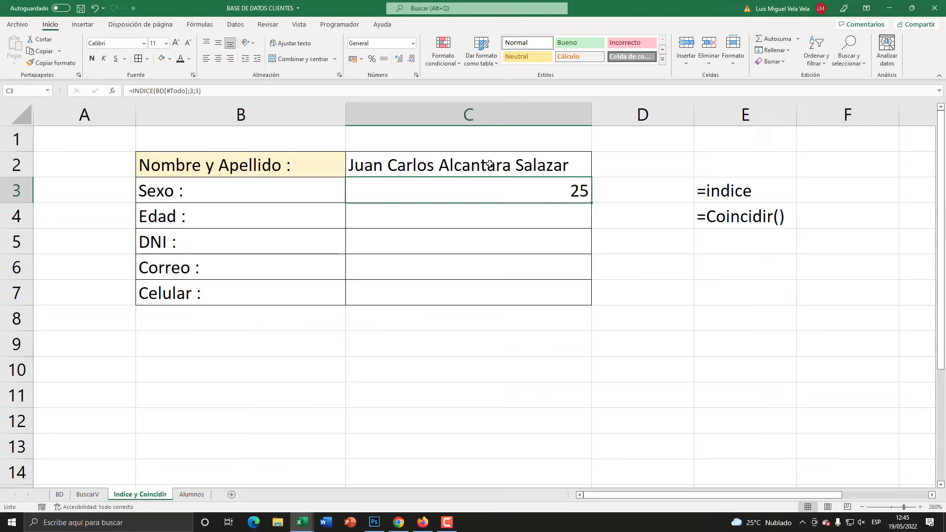
click(582, 169)
click(598, 173)
click(542, 201)
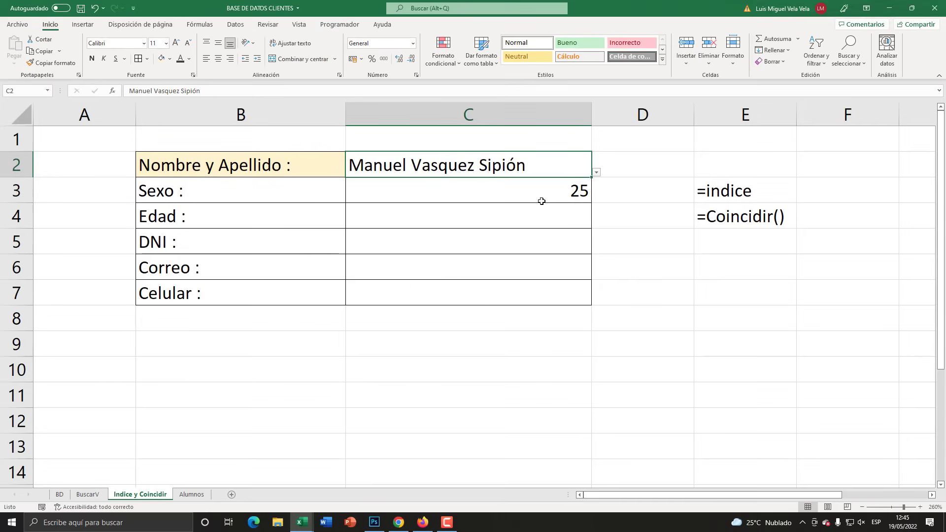
click(596, 173)
click(527, 237)
Review the row and column arguments of C3's INDICE formula without changing it
double_click(530, 197)
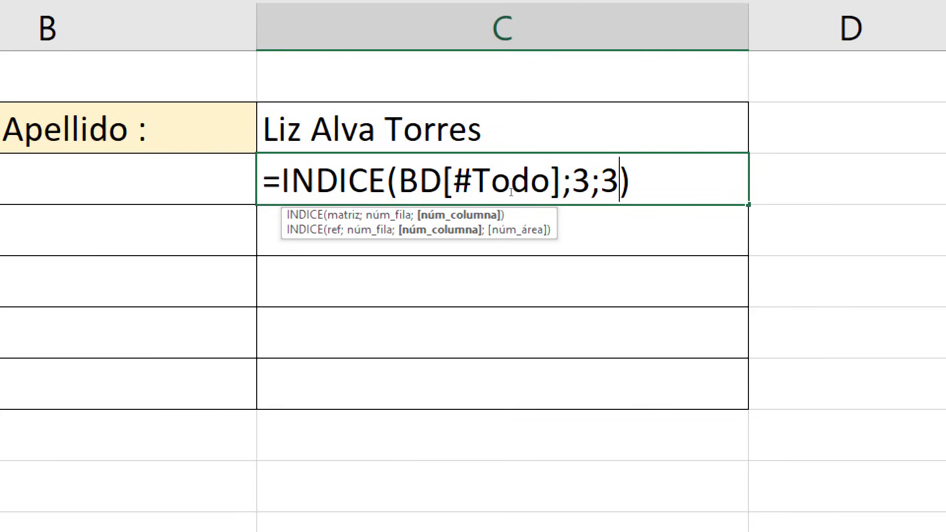
key(Left)
key(Left)
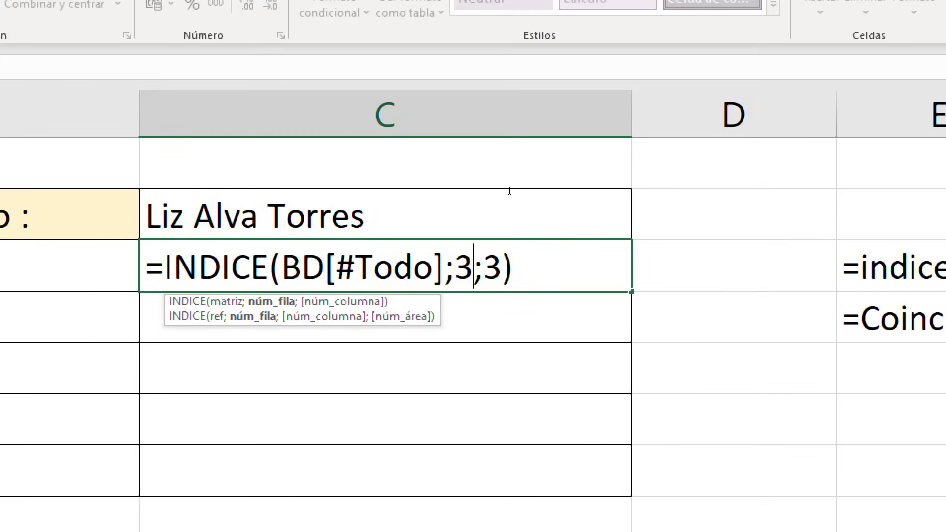
key(shift+Left)
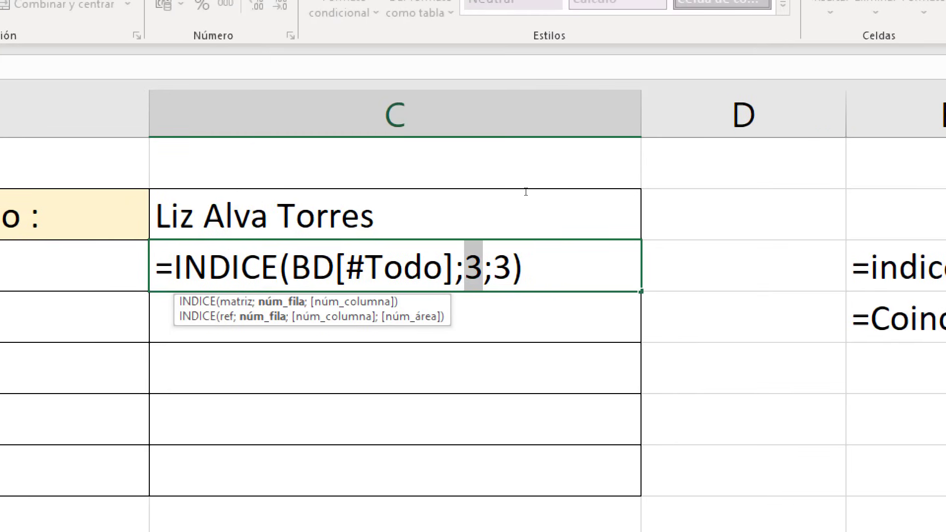
key(Right)
key(Right)
key(shift+Right)
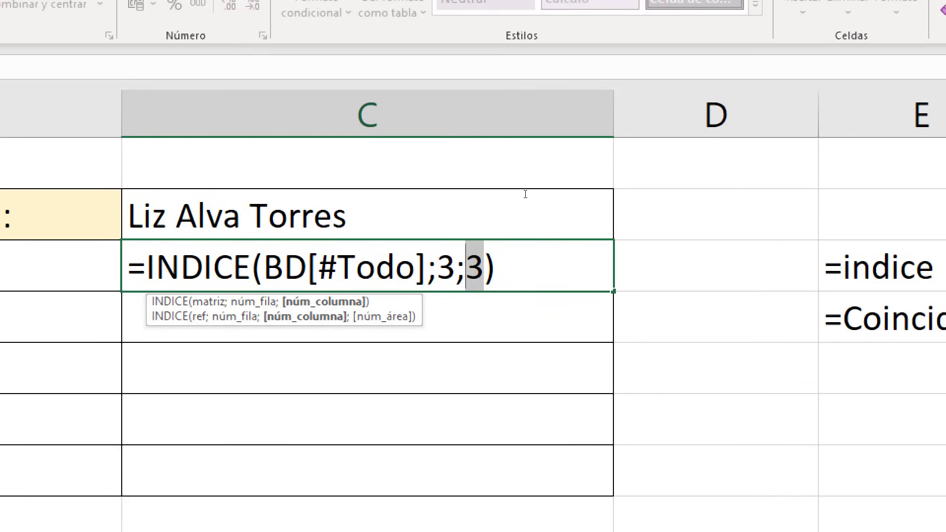
key(Return)
key(Right)
key(Right)
Remove the notes in E3:E4 and left-align the 25 result in C3
key(Down)
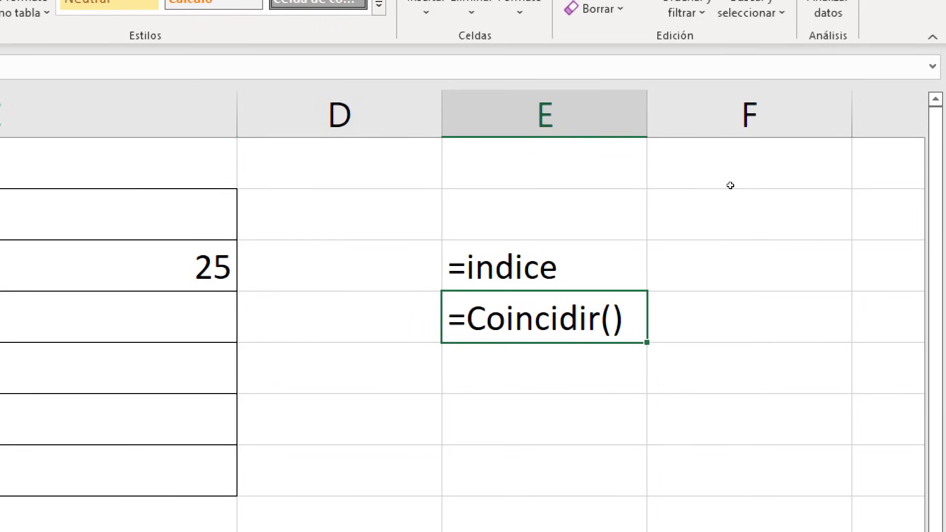
key(Up)
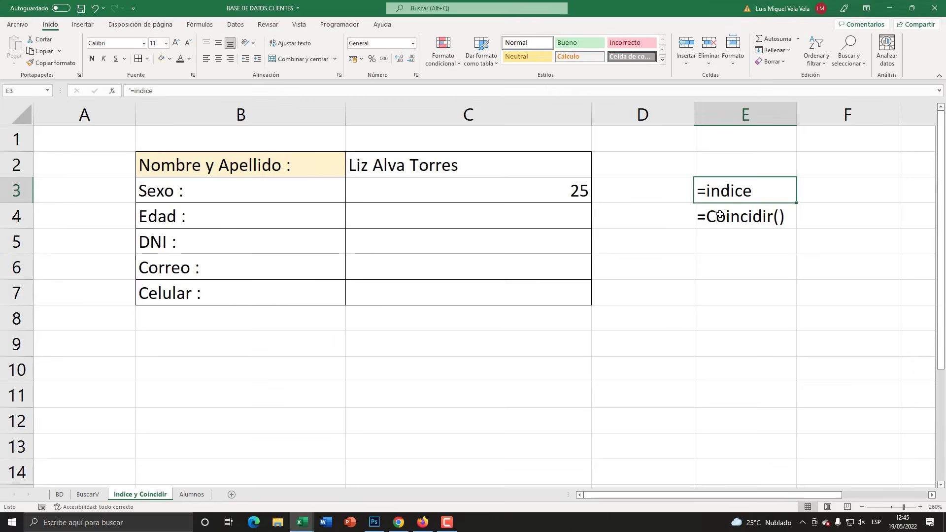
click(720, 217)
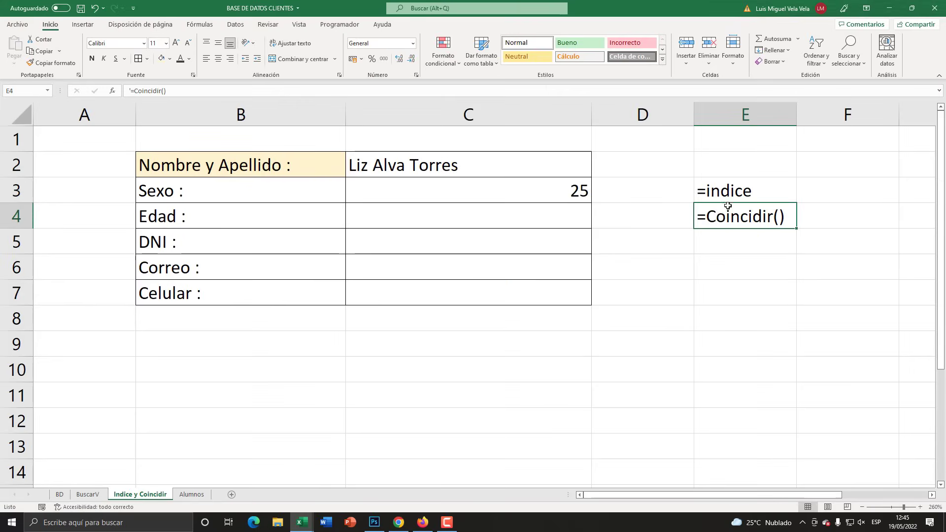
key(ctrl+z)
key(ctrl+z)
click(557, 186)
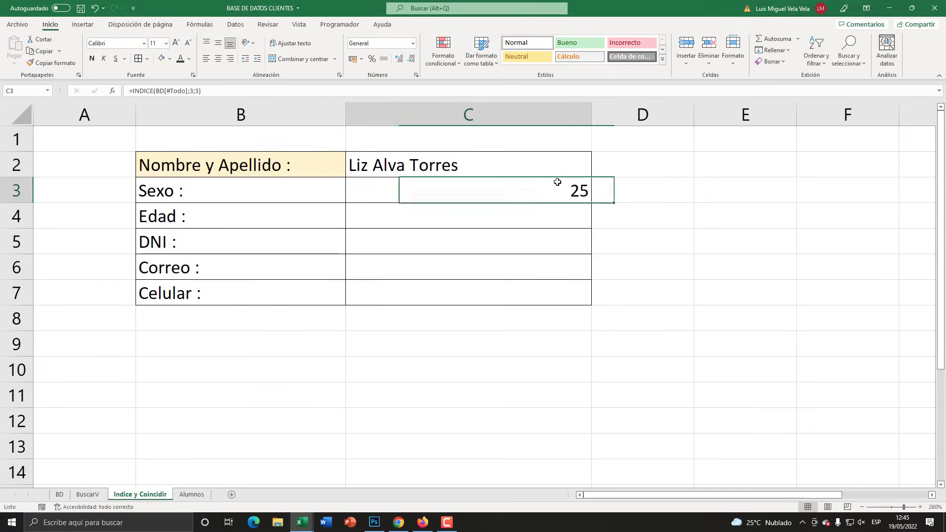
click(206, 58)
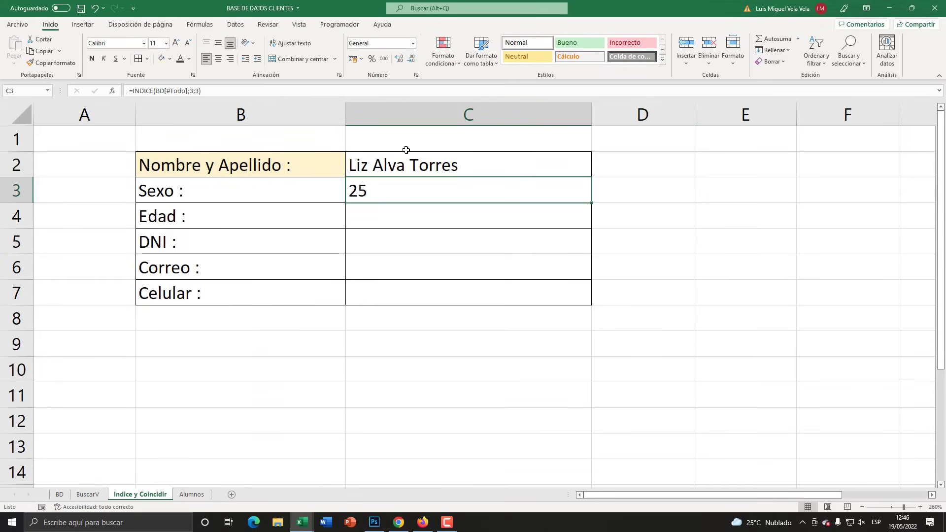
click(403, 155)
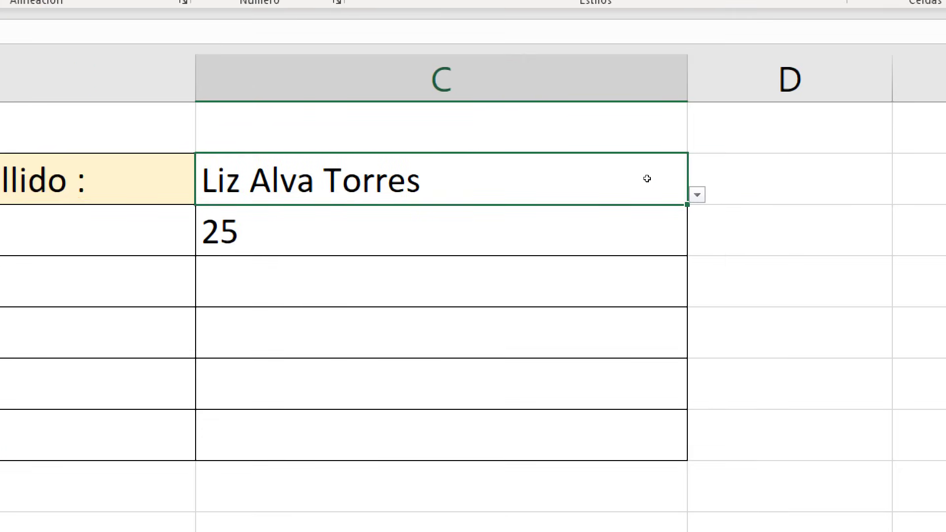
key(Tab)
click(414, 162)
key(Right)
key(Down)
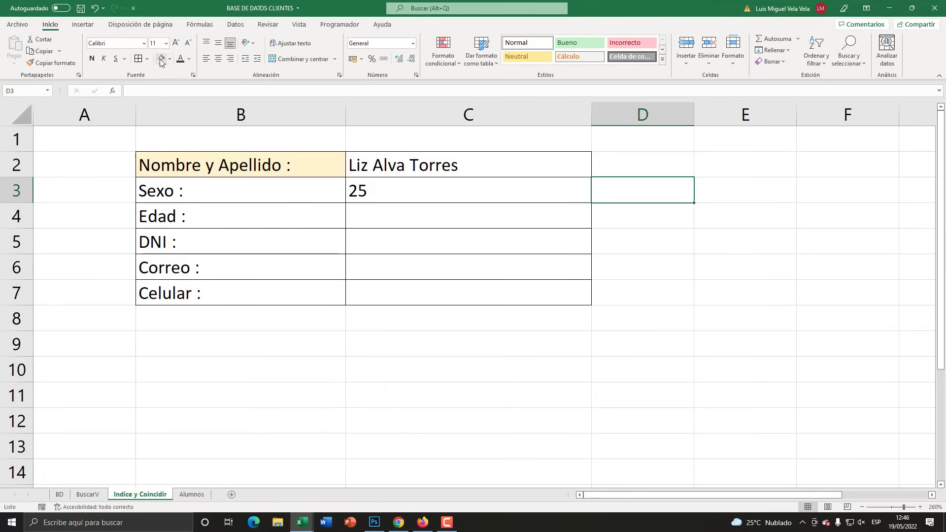
Start a COINCIDIR formula in D3 with C2's name as the lookup value
click(161, 59)
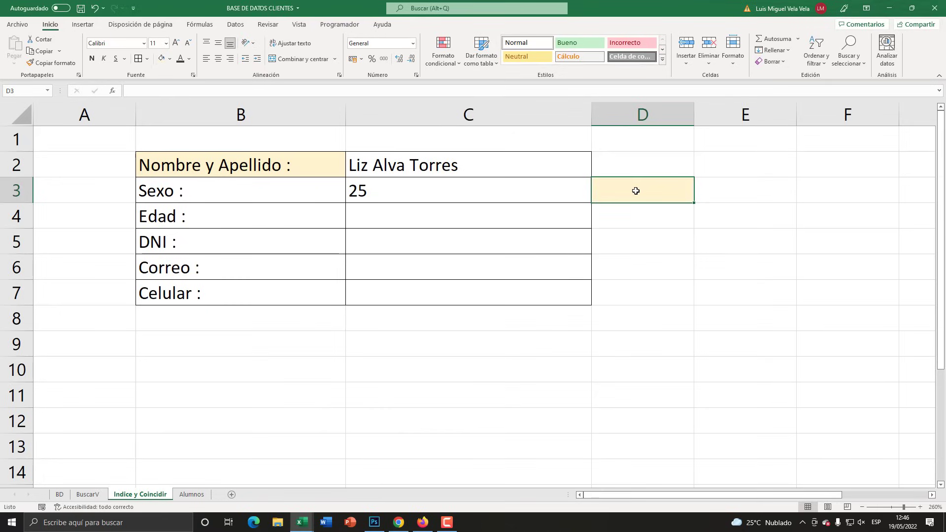
text(=)
text(con)
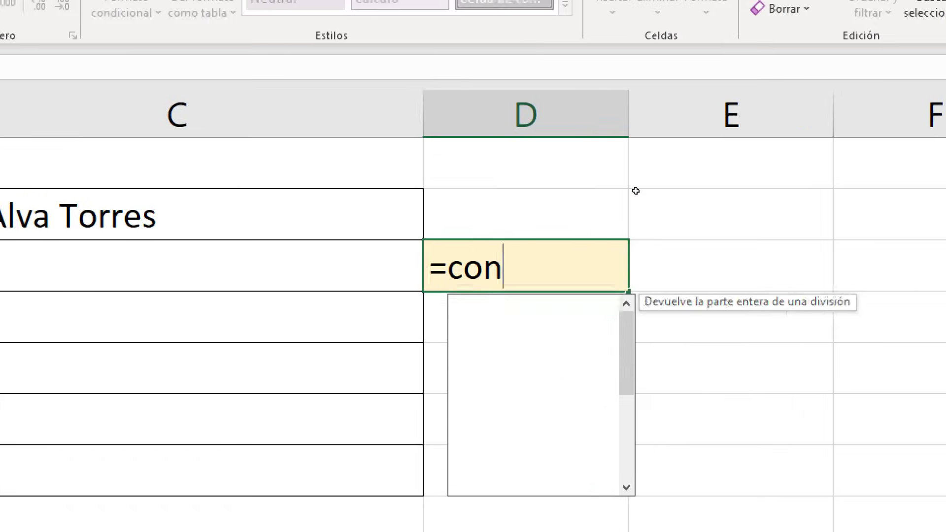
text(inc)
key(BackSpace)
key(BackSpace)
key(BackSpace)
key(BackSpace)
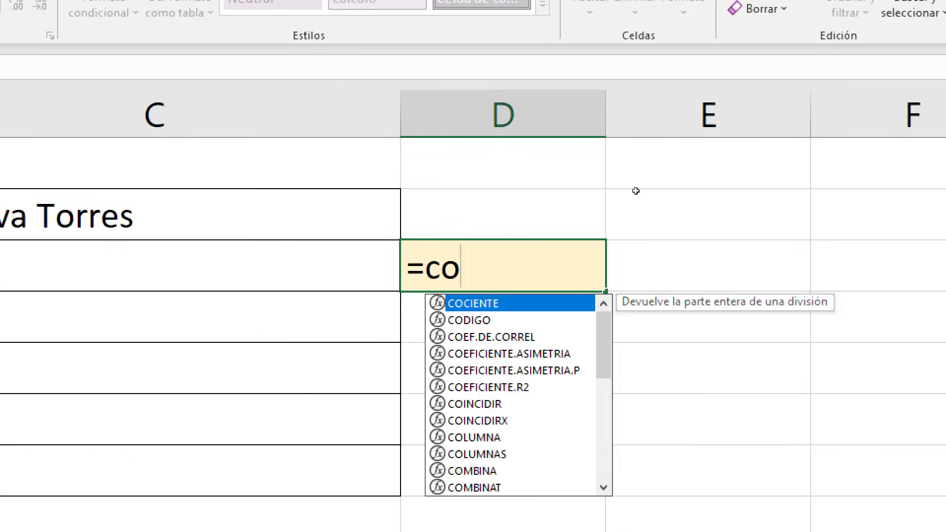
text(incidir)
key(Tab)
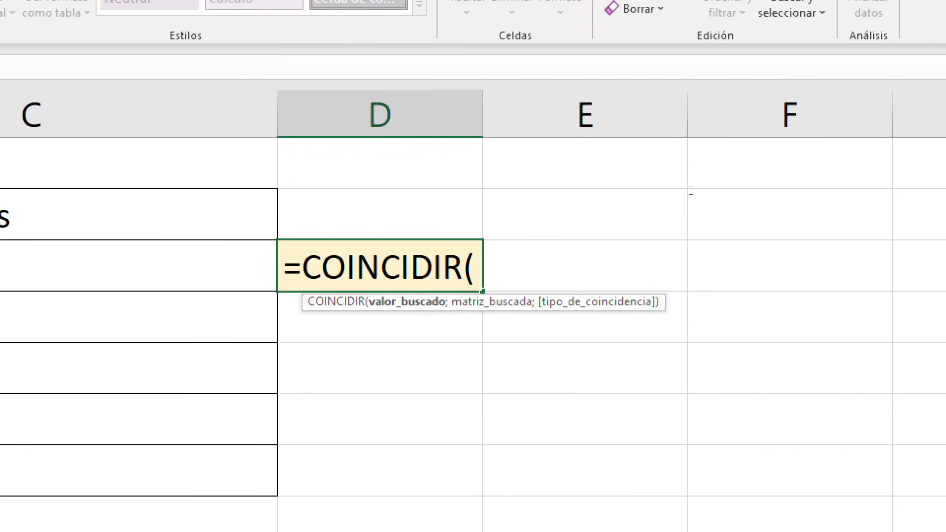
click(172, 215)
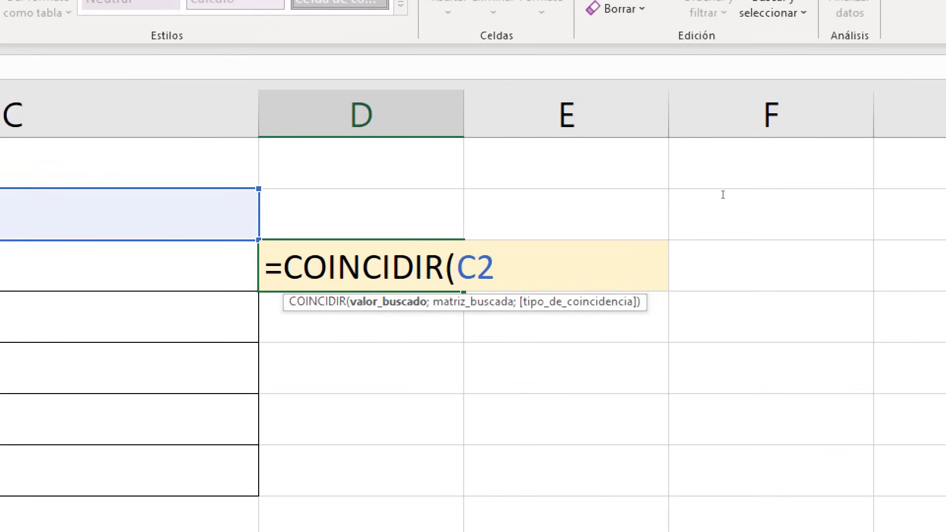
text(;)
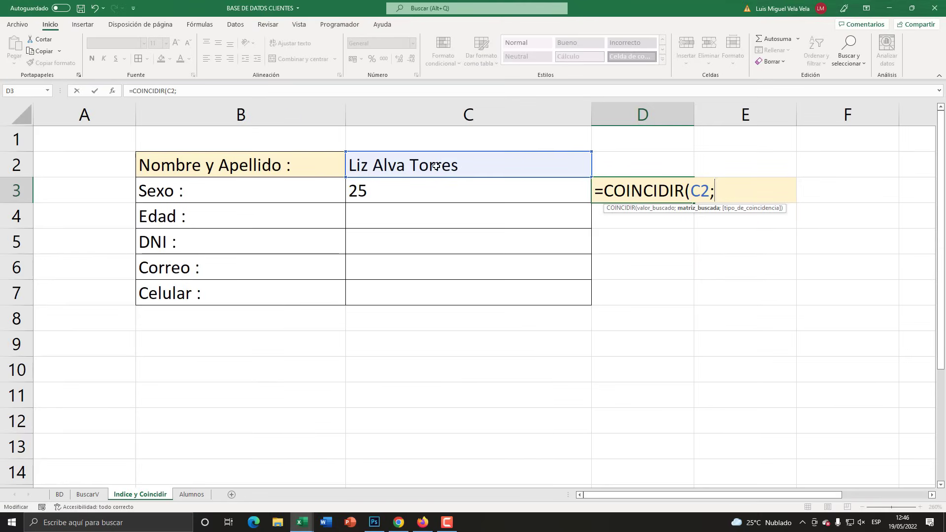
Finish it with the BD Nombre y apellido column and exact match 0, returning 6
click(59, 494)
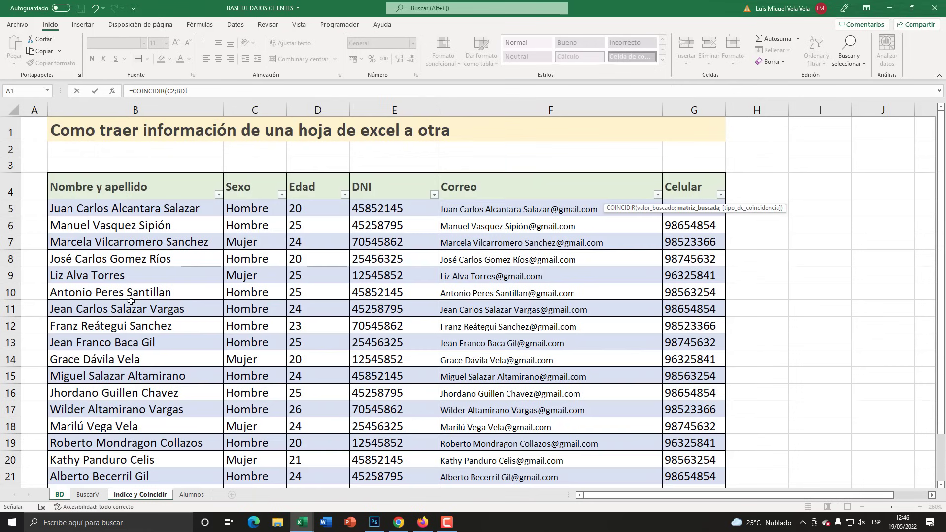
drag(136, 185, 136, 443)
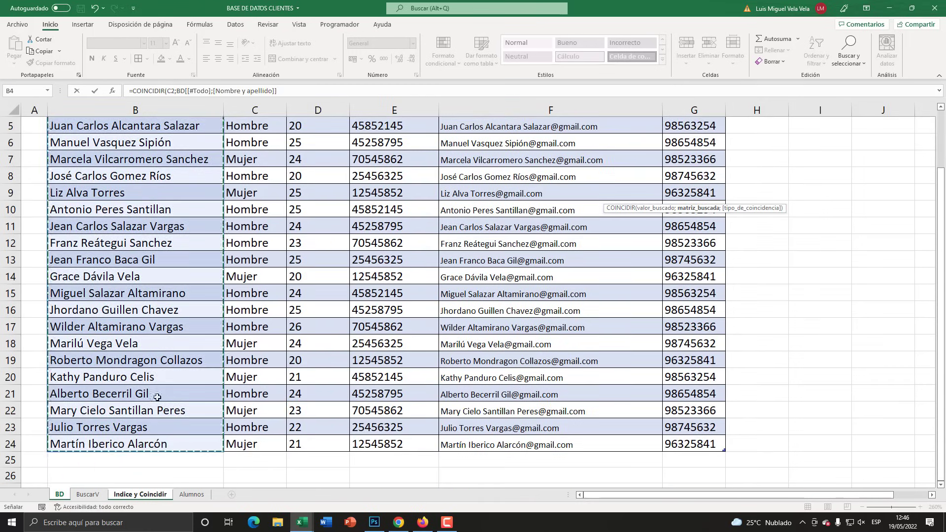
scroll(154, 390, up, 2)
click(292, 90)
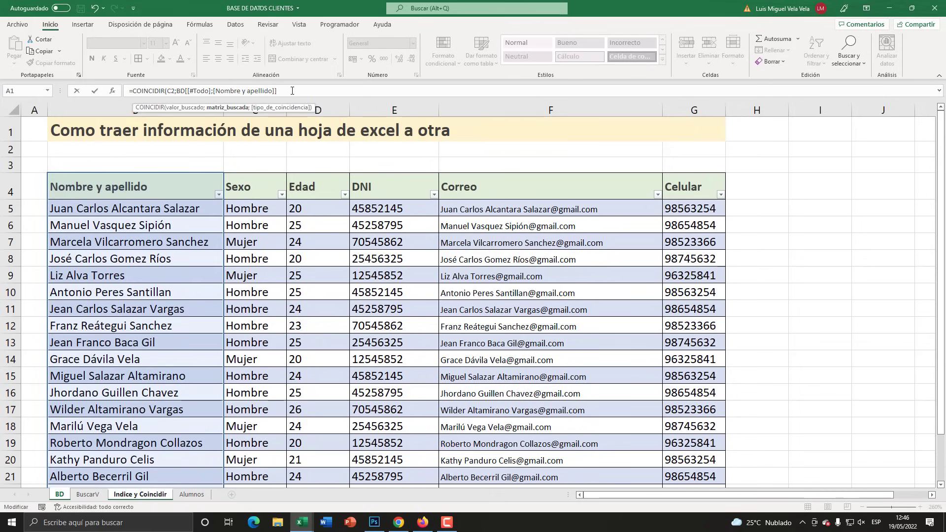
text(;)
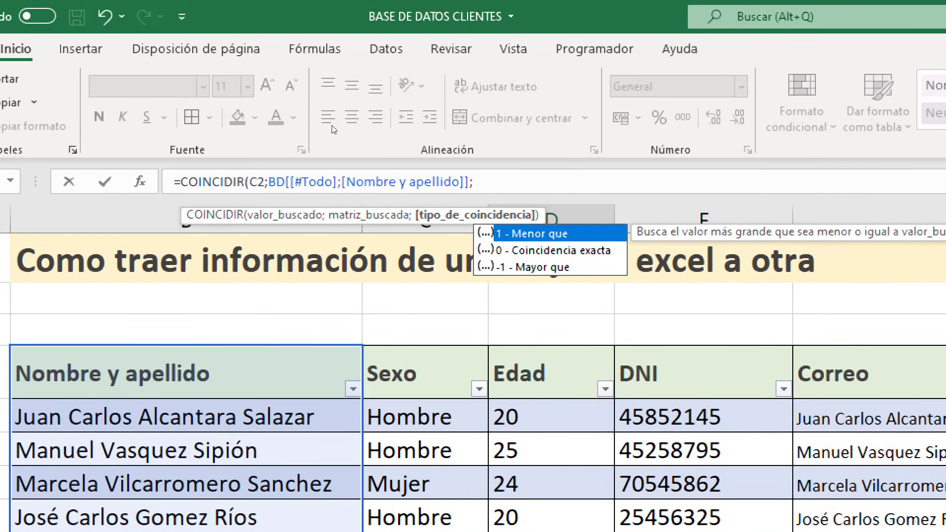
text(0)
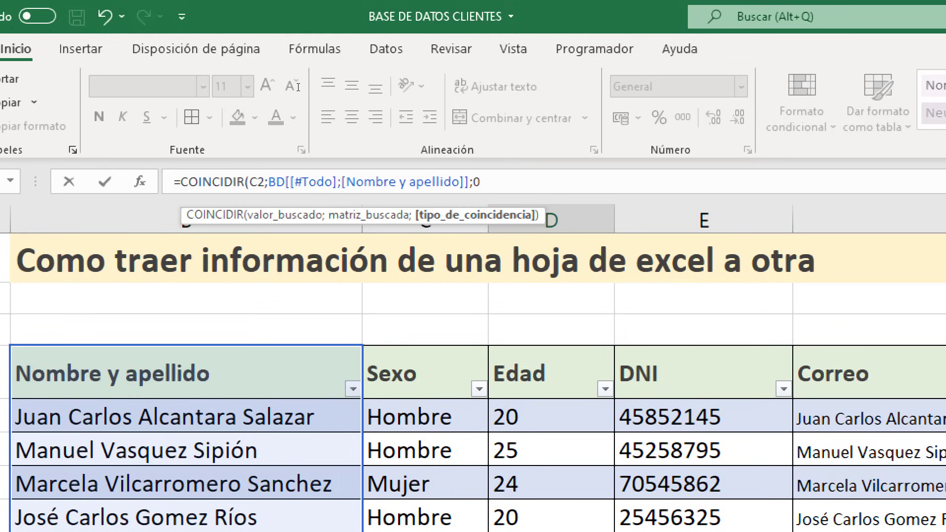
key(BackSpace)
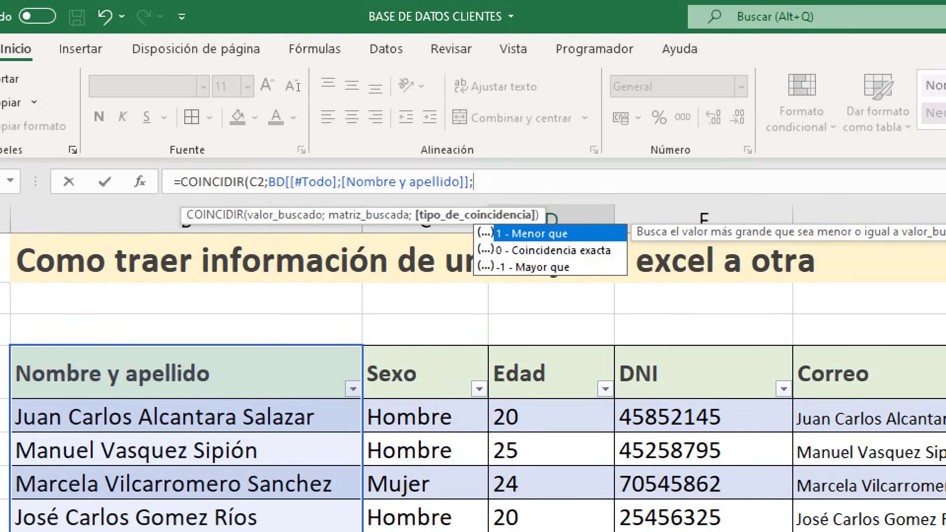
key(Down)
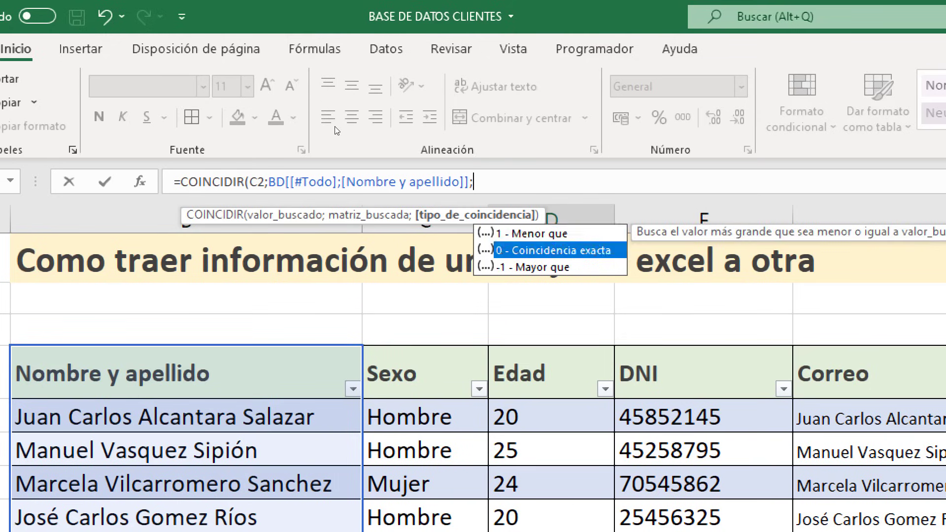
key(Tab)
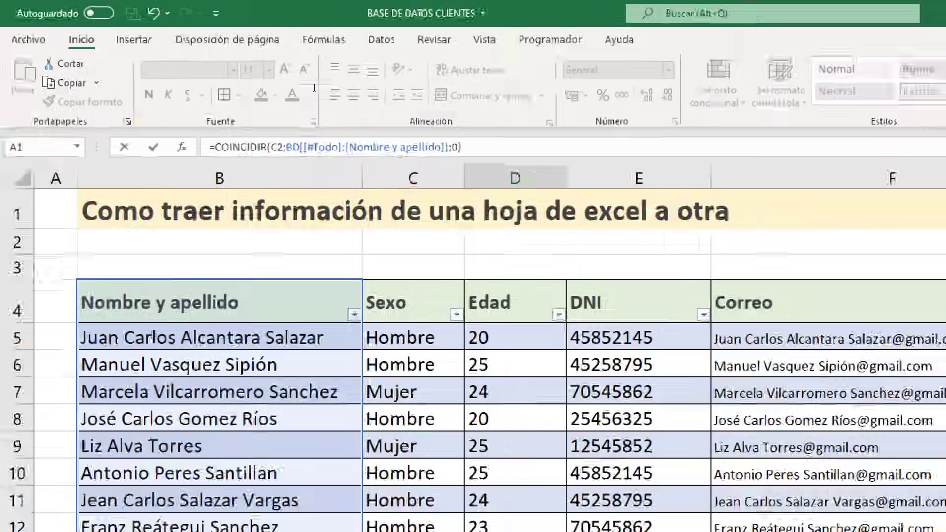
key(Return)
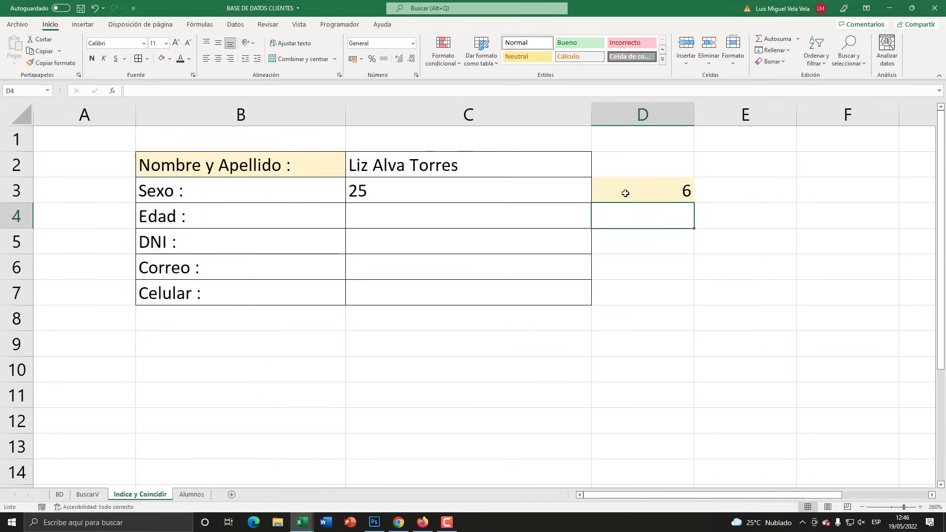
click(625, 193)
Confirm on the BD sheet that the chosen client's record matches position 6 in D3
click(451, 155)
click(649, 196)
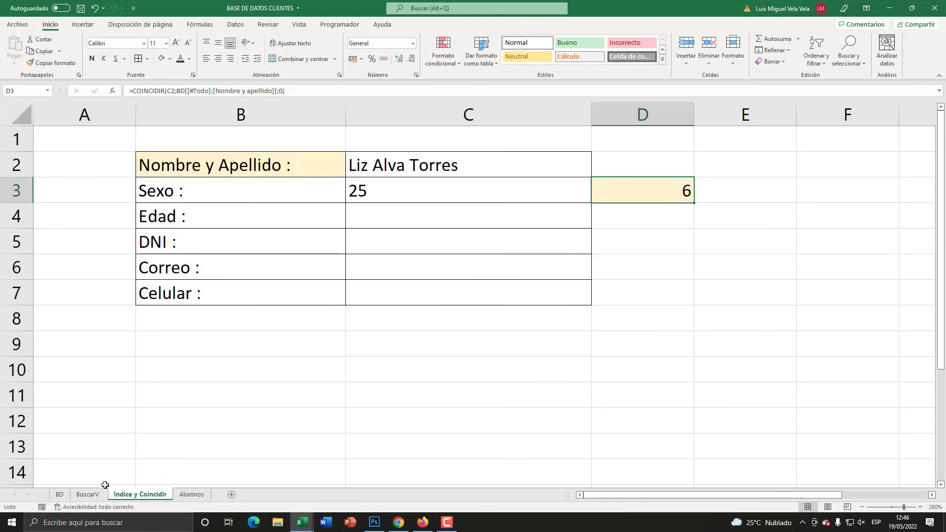
click(59, 494)
click(86, 187)
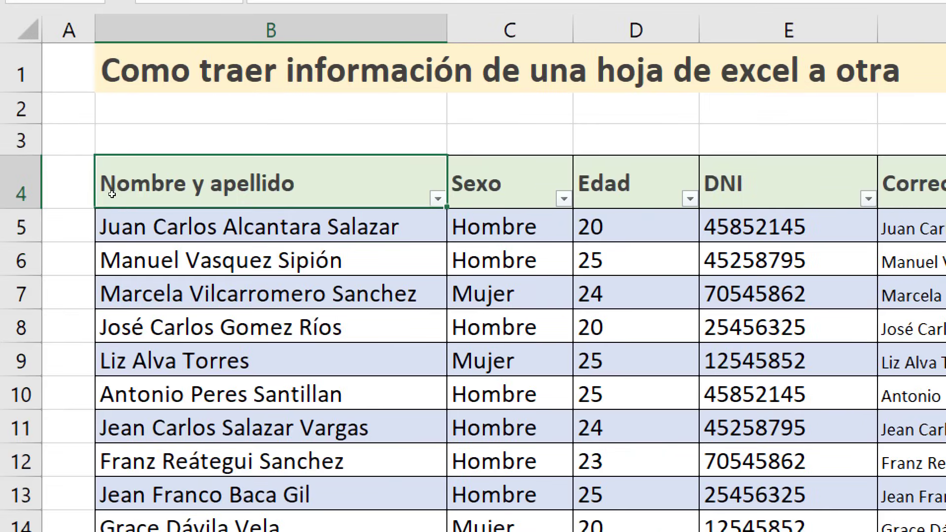
click(54, 201)
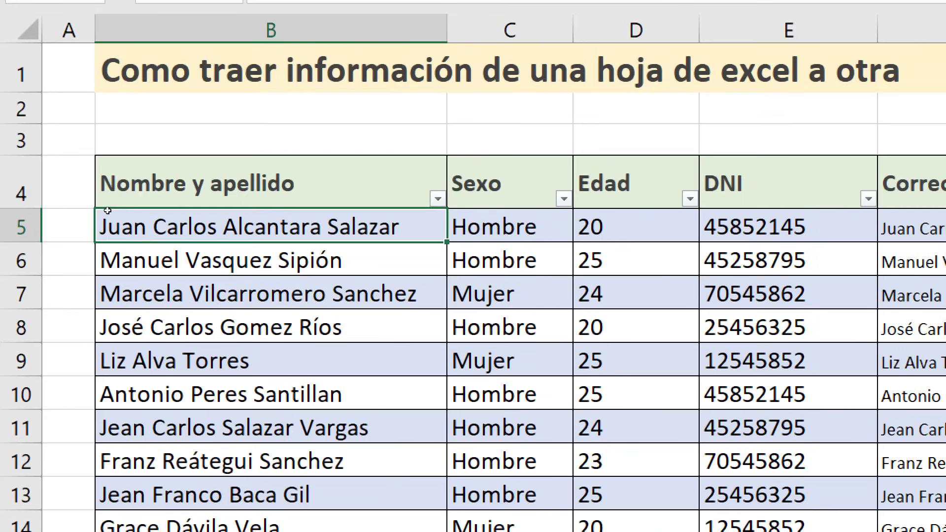
key(Down)
key(Down)
key(Down)
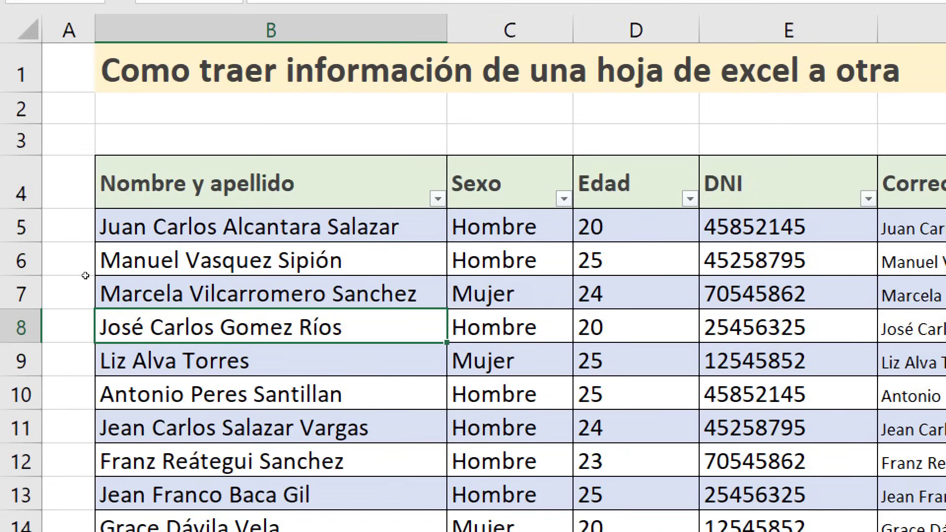
key(Down)
key(shift+space)
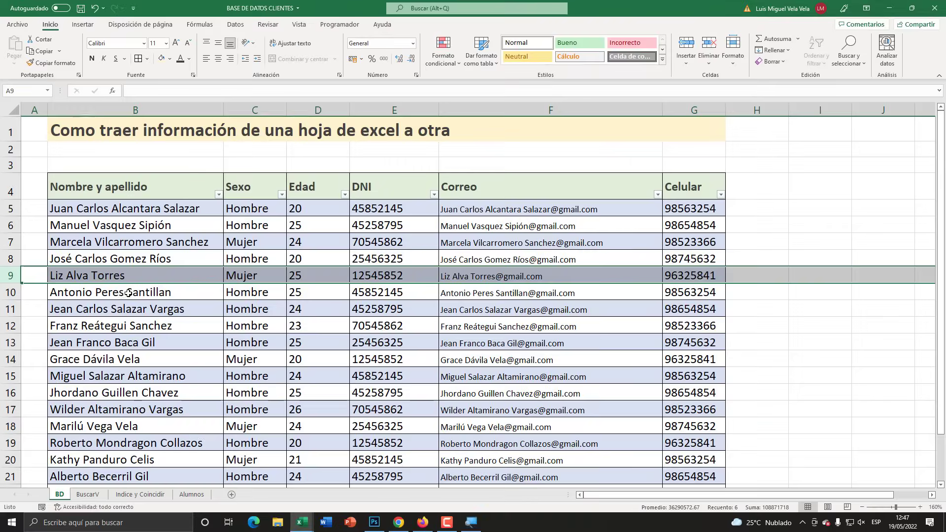
click(115, 496)
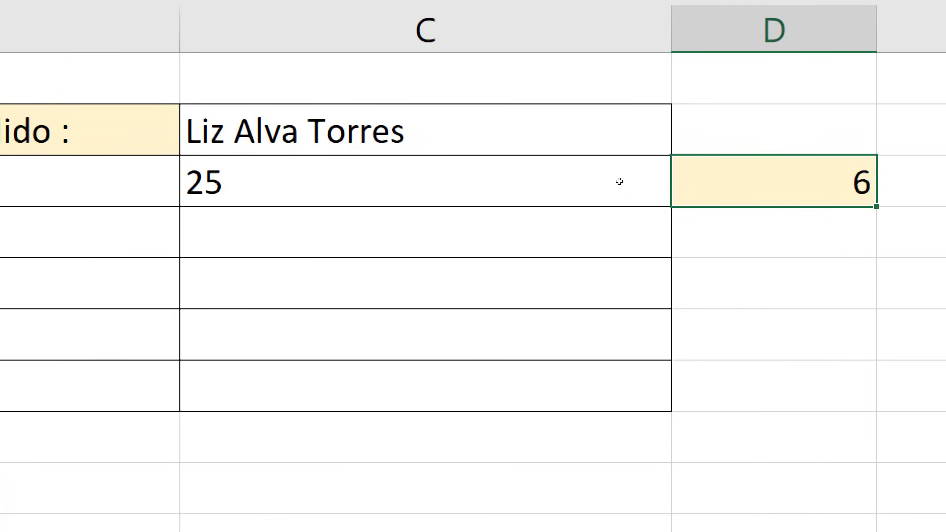
Replace the fixed row 3 in C3's INDICE with COINCIDIR(C2;BD[[#Todo];[Nombre y apellido]];0)
double_click(734, 181)
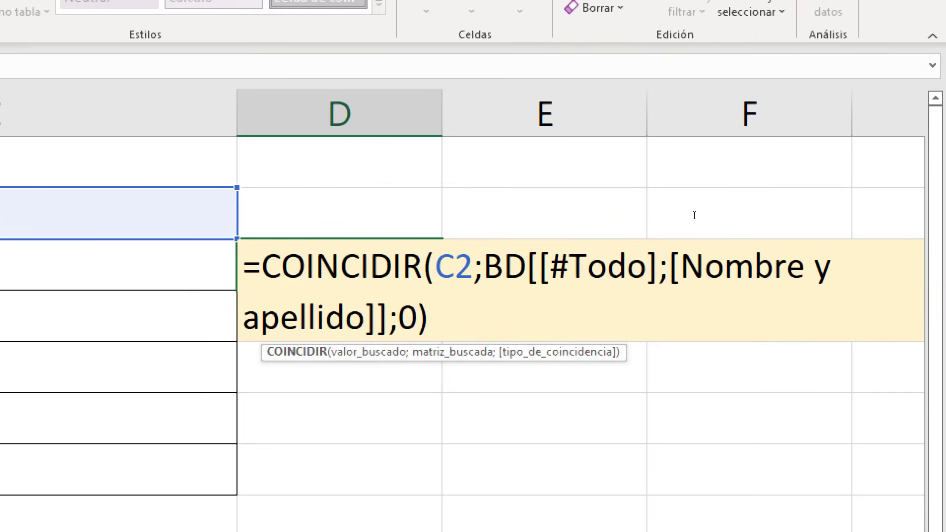
key(shift+Left)
key(shift+Left)
key(shift+Left)
key(shift+Left)
key(shift+Left)
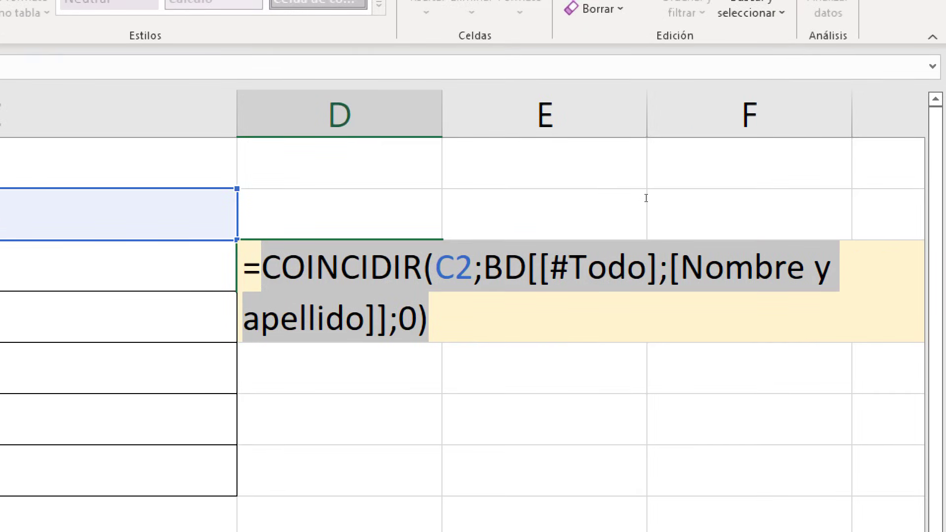
key(Escape)
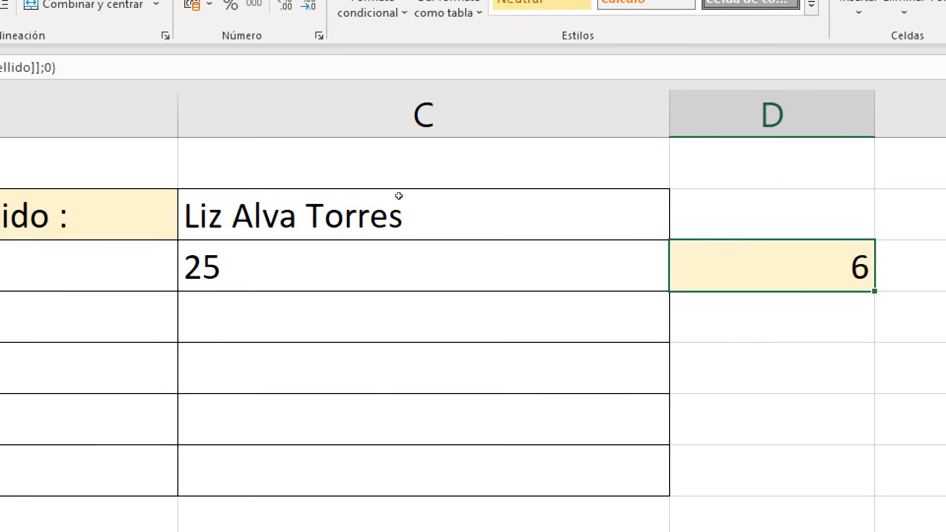
double_click(289, 267)
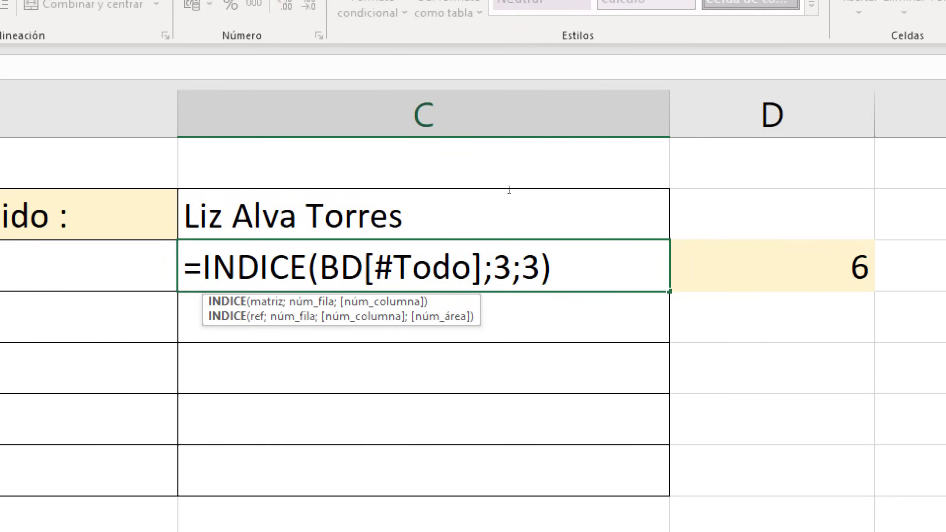
key(End)
key(Left)
key(Left)
key(Left)
key(shift+Left)
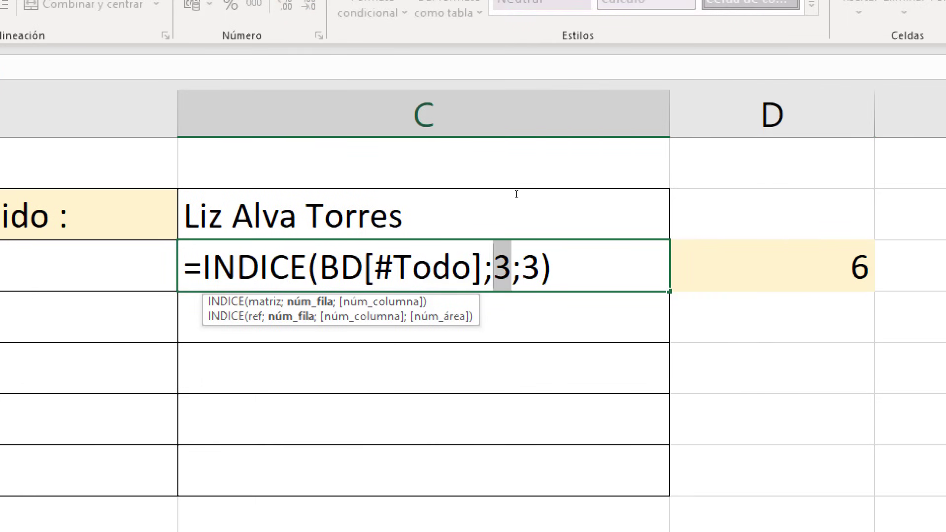
text(COINCIDIR(C2;BD[[#Todo];[Nombre y apellido]];0))
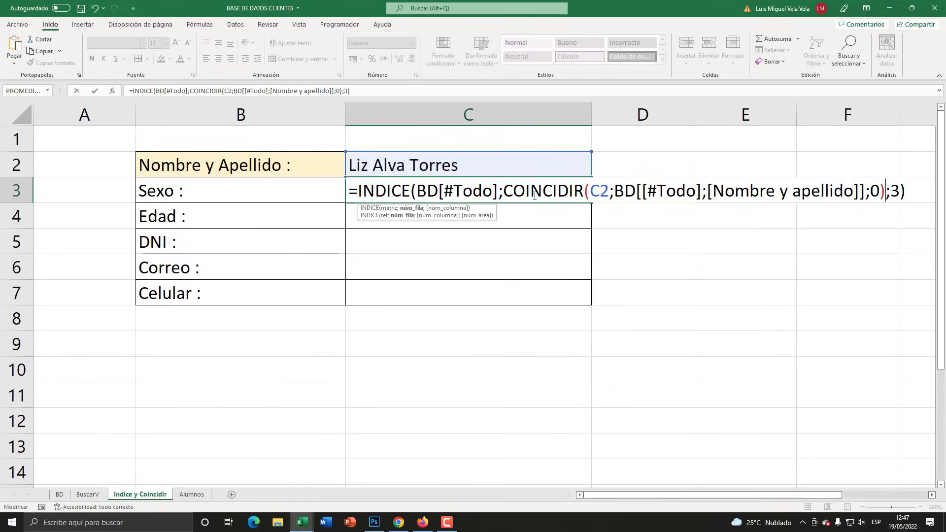
key(Return)
Try several clients from C2's drop-down, ending with one whose match position in D3 is 7
click(581, 170)
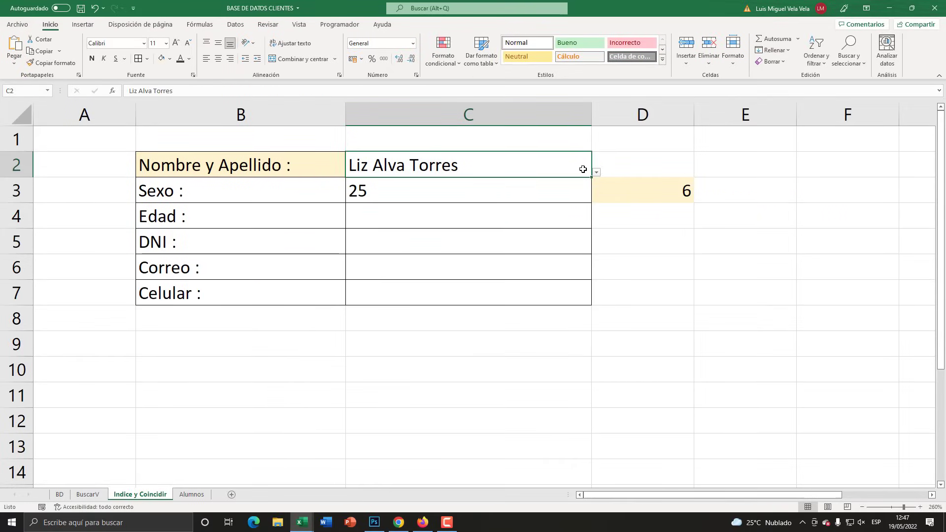
click(596, 173)
click(434, 204)
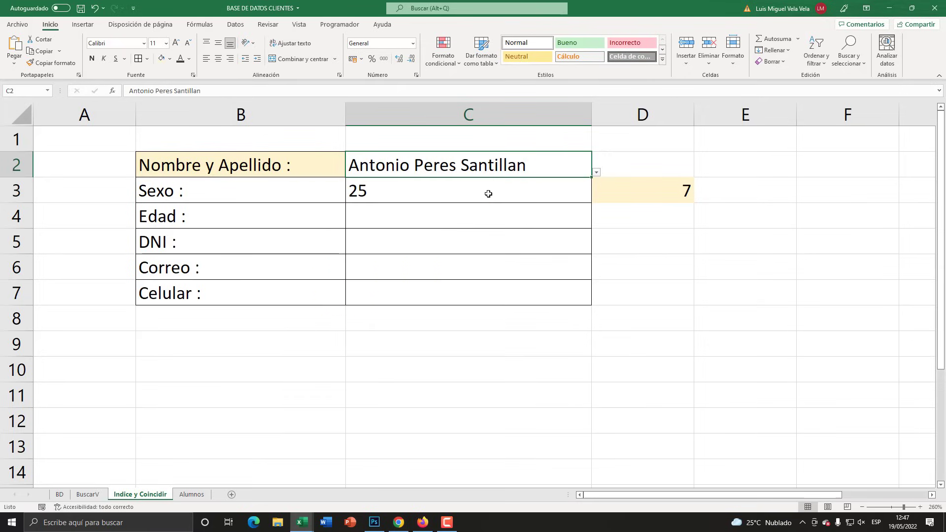
click(597, 172)
scroll(587, 212, up, 2)
scroll(492, 247, down, 5)
scroll(418, 276, down, 1)
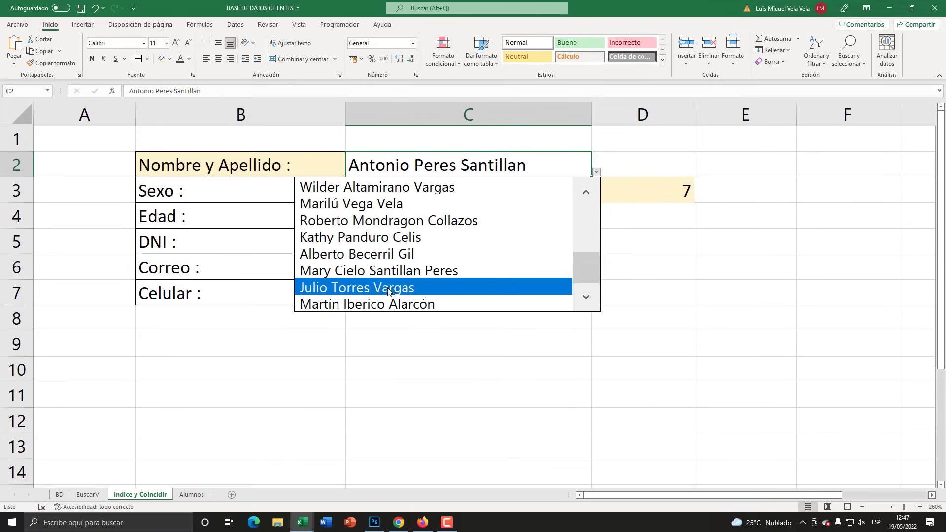
click(419, 270)
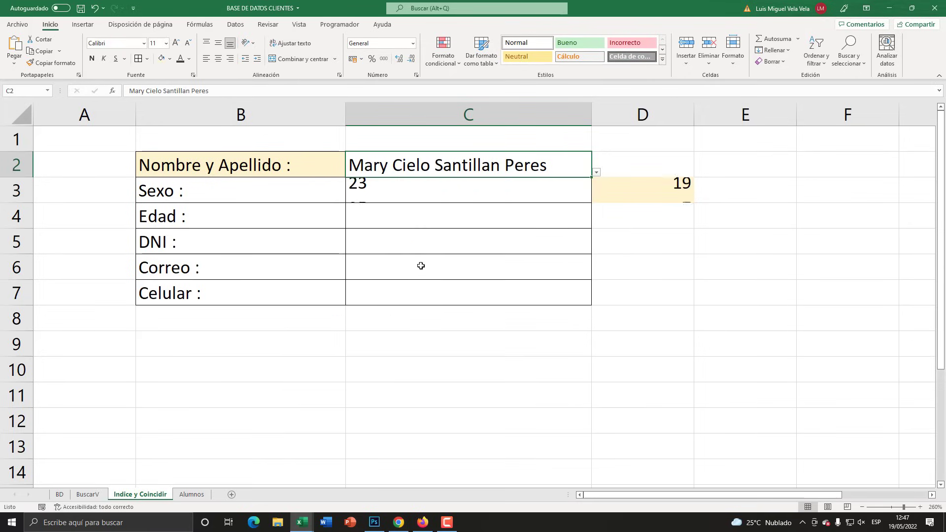
click(597, 173)
scroll(572, 236, up, 3)
click(444, 241)
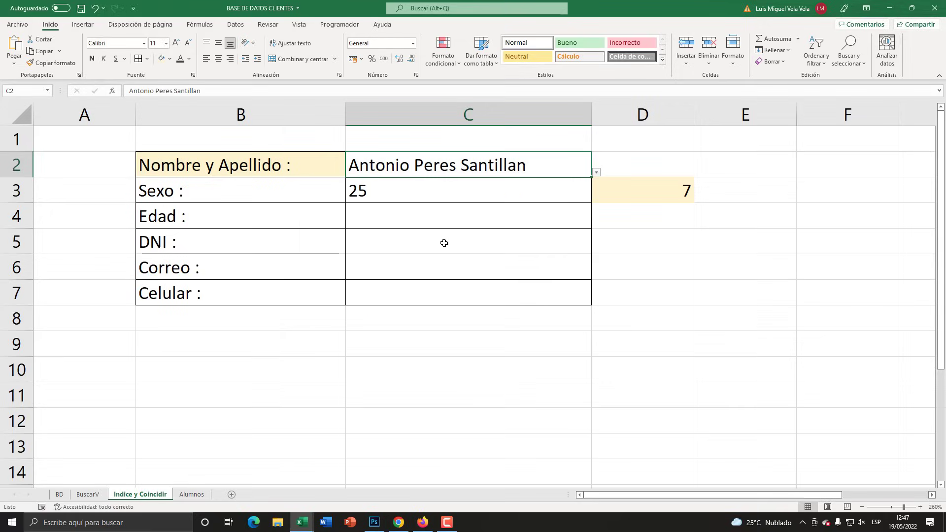
click(670, 197)
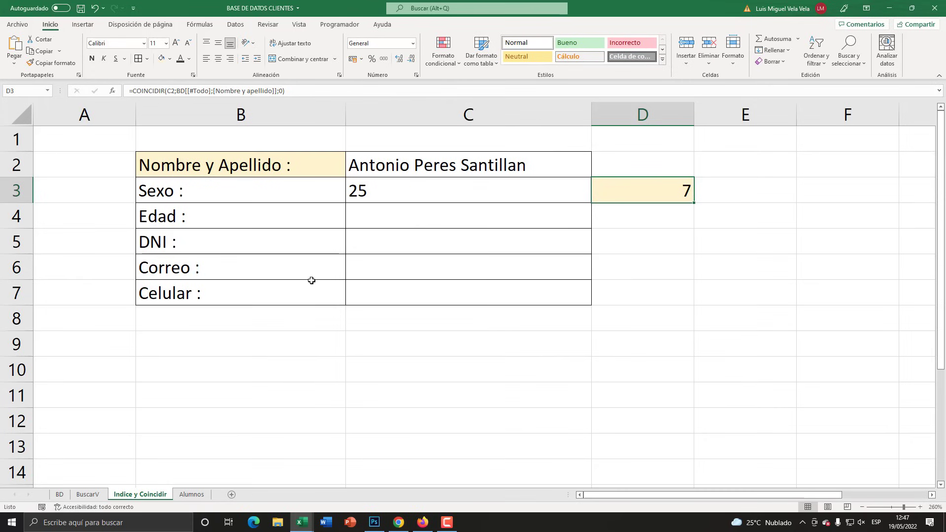
Copy C3's INDICE/COINCIDIR formula into C4 and C5 with column arguments 4 and 5
click(416, 198)
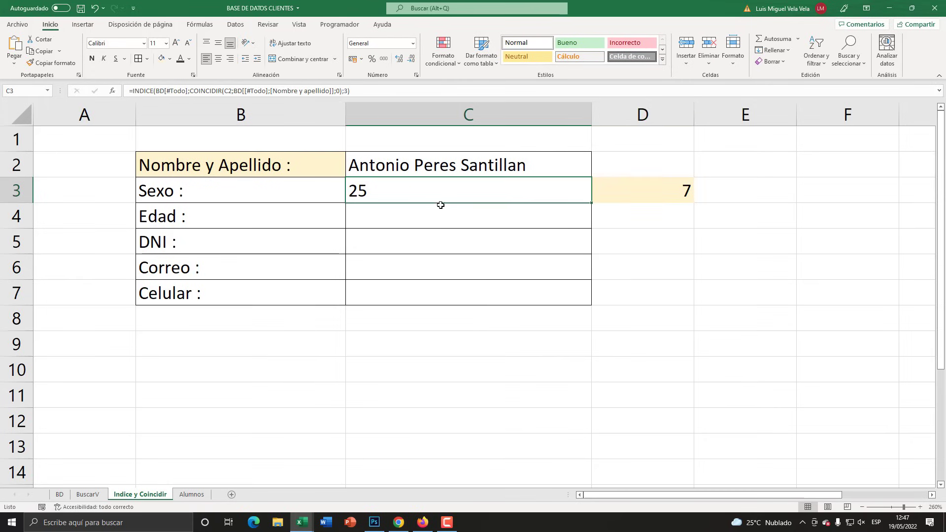
double_click(391, 190)
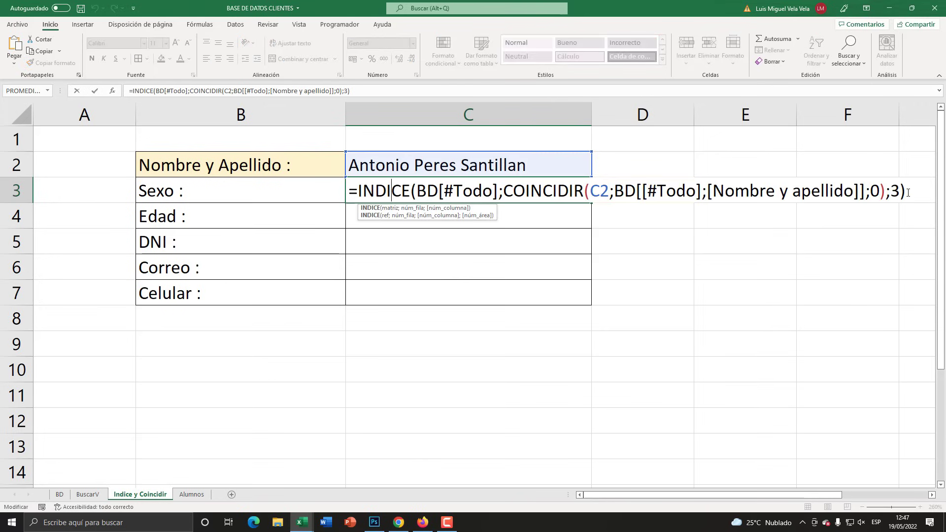
drag(908, 192, 328, 198)
key(ctrl+c)
key(Return)
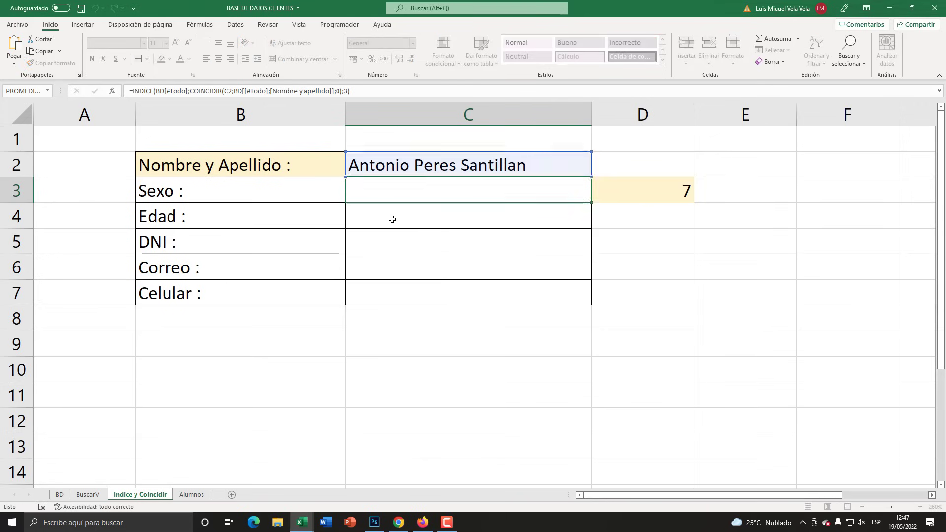
key(ctrl+v)
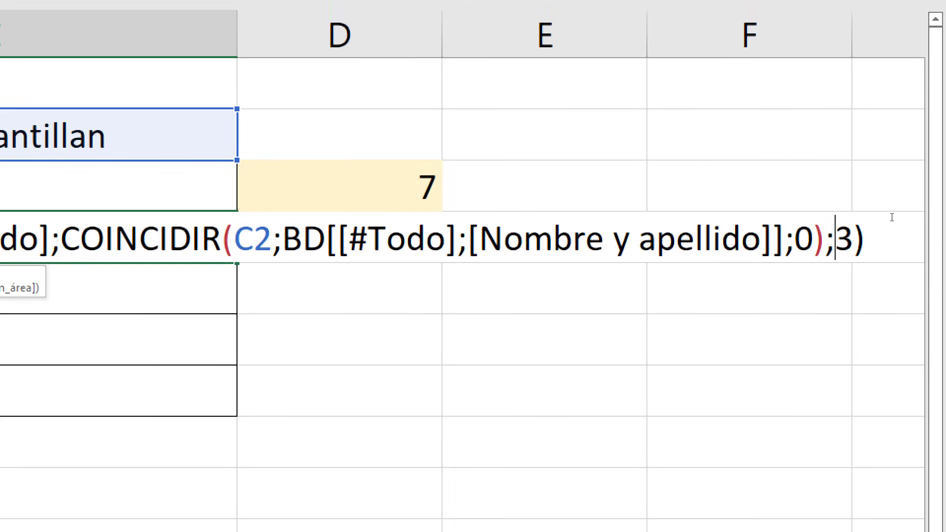
double_click(891, 232)
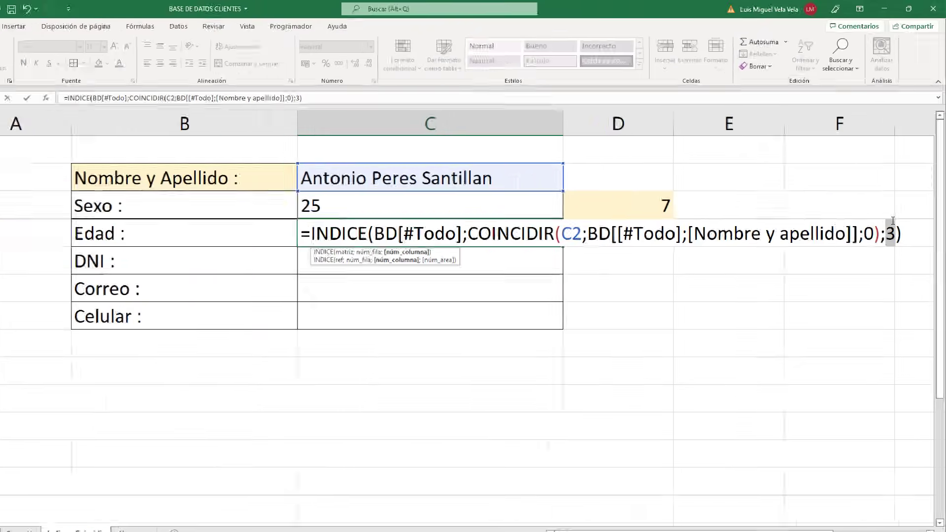
text(4)
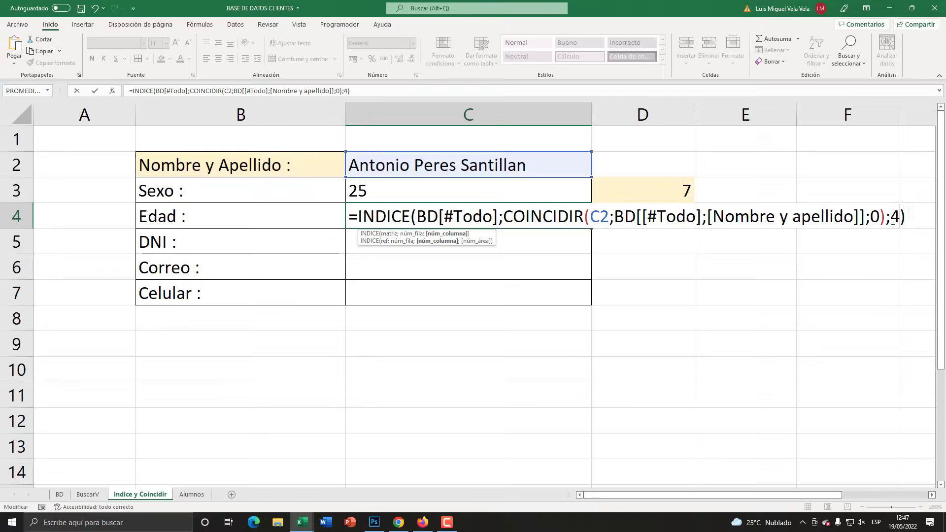
key(Return)
double_click(584, 248)
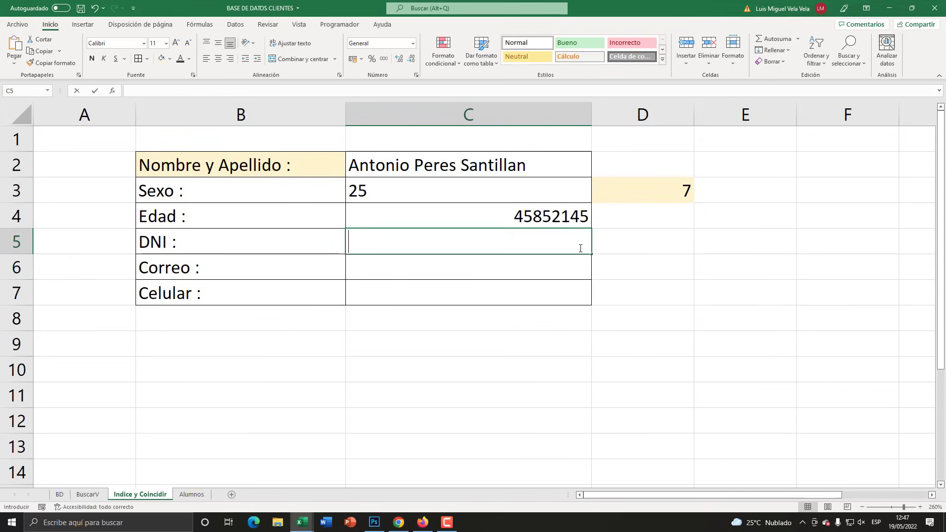
key(ctrl+v)
double_click(895, 240)
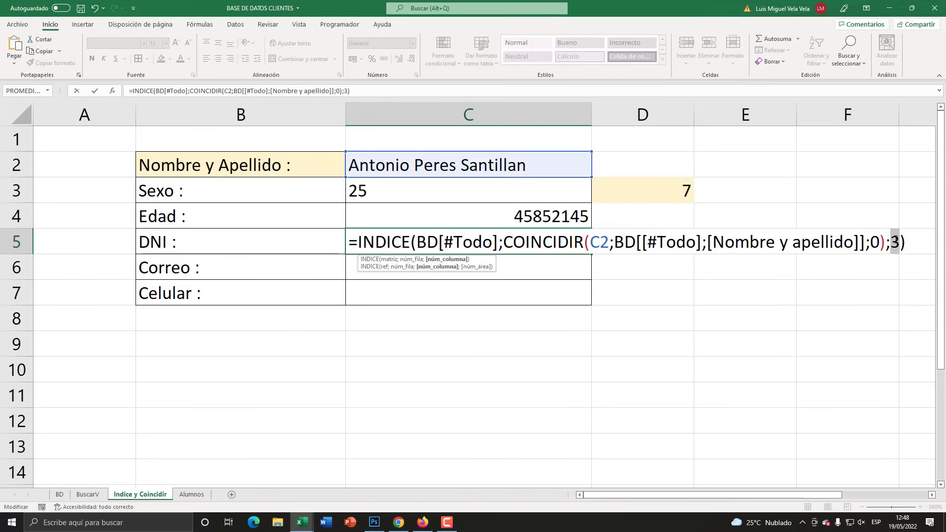
text(5)
key(Return)
Paste the same lookup formula into C6 and C7 with column arguments 6 and 7
double_click(549, 268)
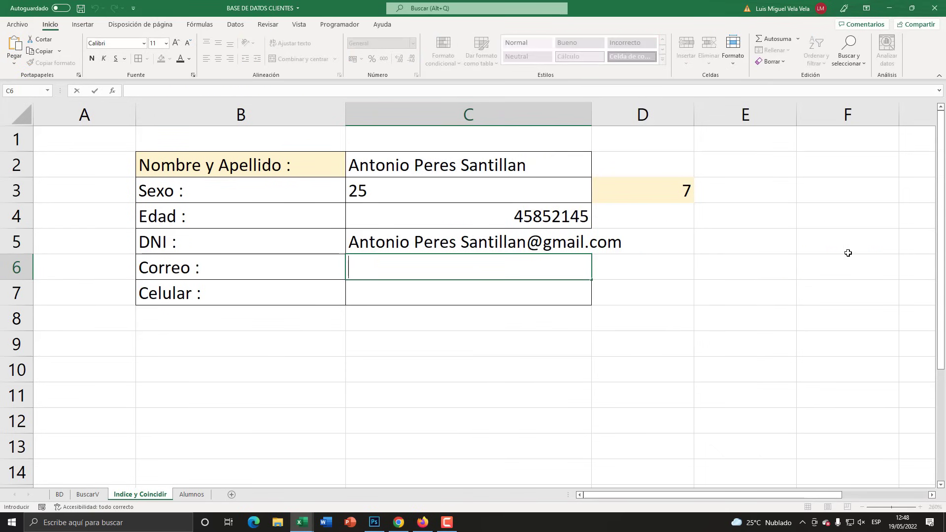
key(ctrl+v)
double_click(895, 267)
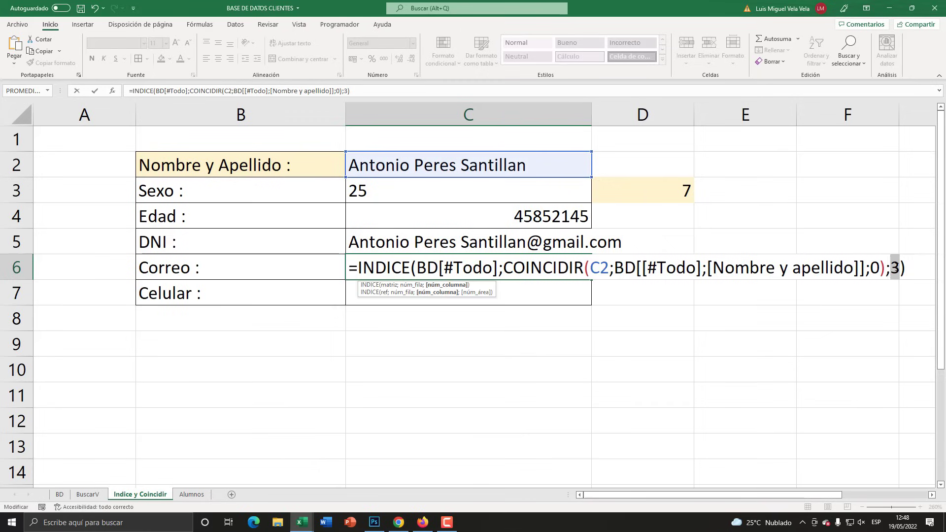
text(6)
key(Return)
double_click(517, 292)
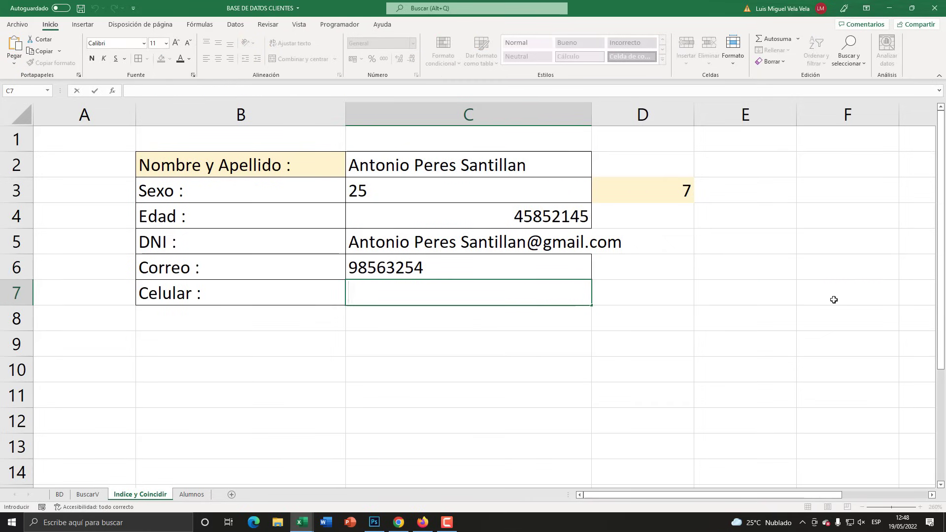
key(ctrl+v)
double_click(895, 293)
text(7)
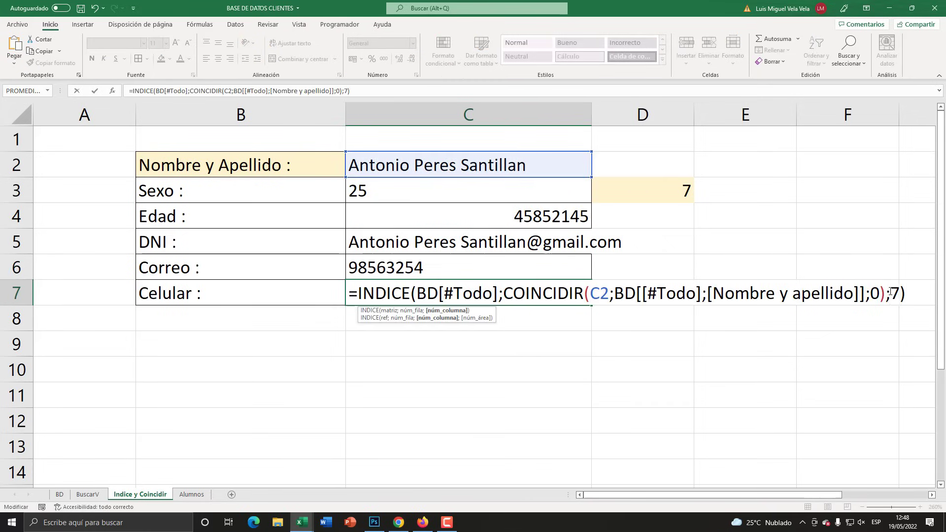
key(Return)
Correct the column argument to 6 in C7 and to 5 in C6
double_click(513, 287)
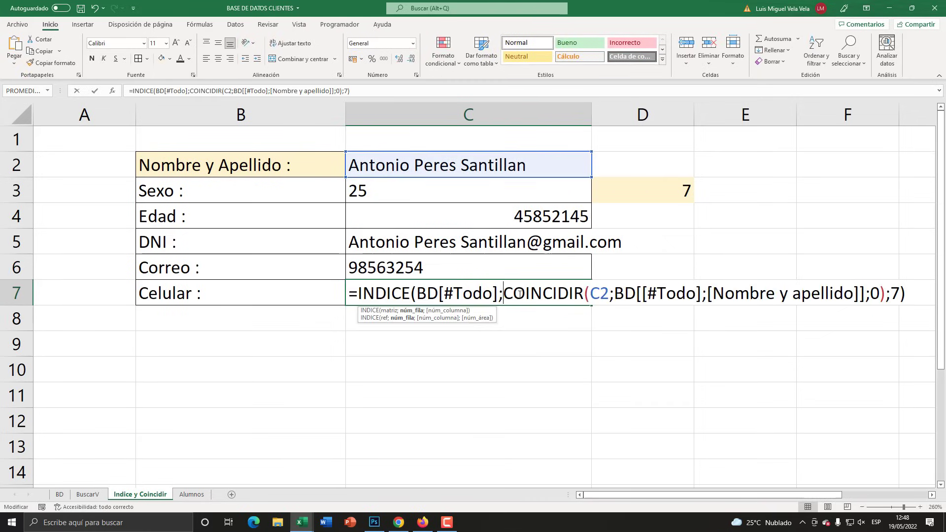
double_click(895, 293)
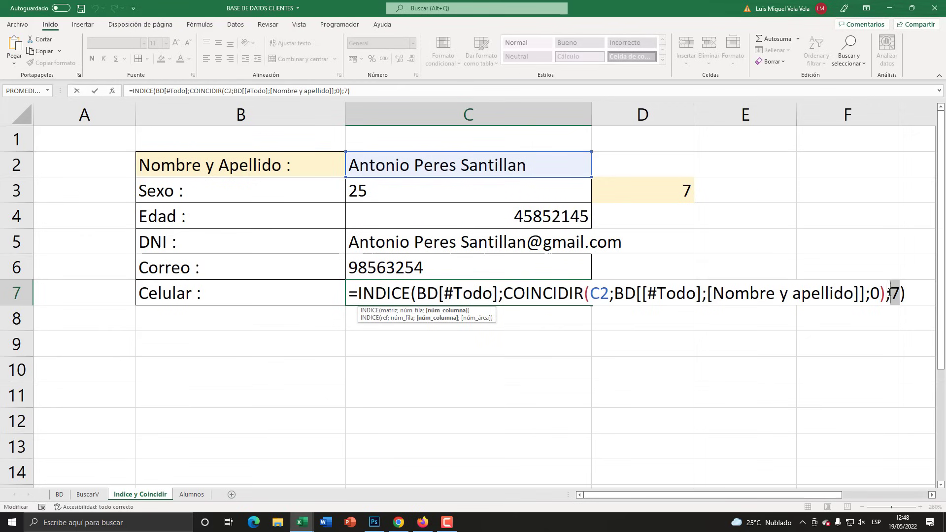
text(6)
key(Return)
double_click(484, 262)
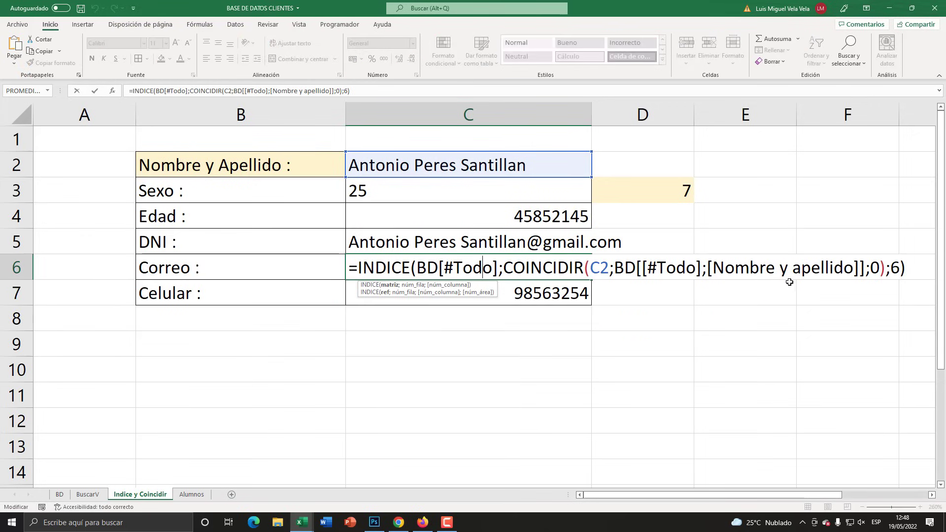
double_click(894, 266)
text(5)
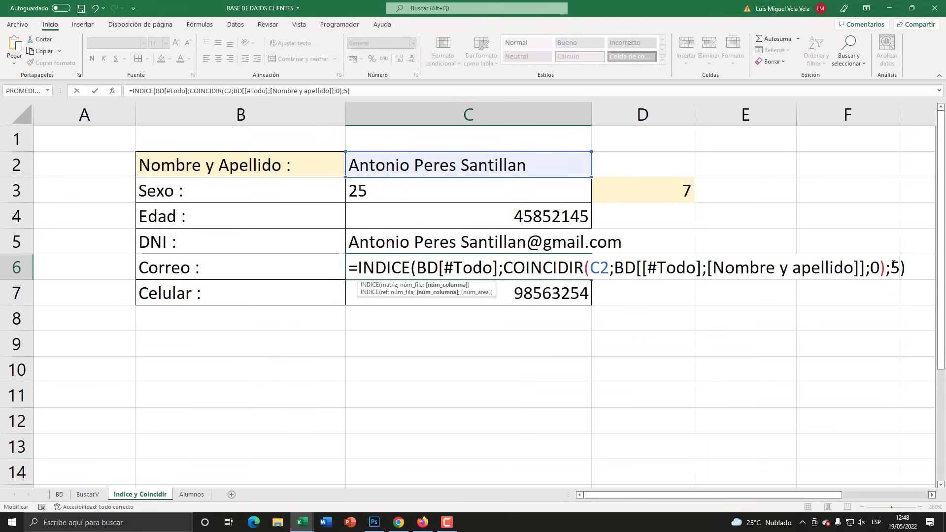
key(Return)
Correct the column argument to 4 in C5 and to 3 in C4
double_click(587, 245)
double_click(894, 242)
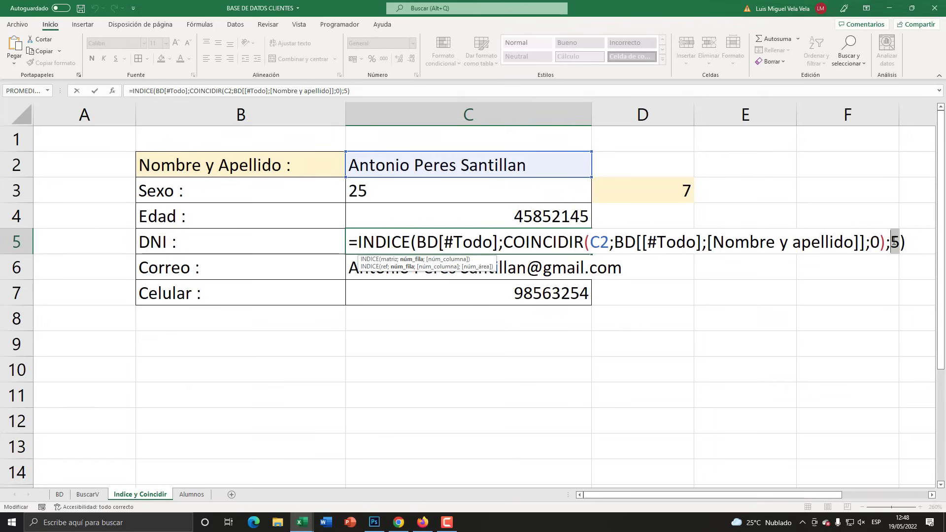
text(4)
key(Return)
double_click(546, 220)
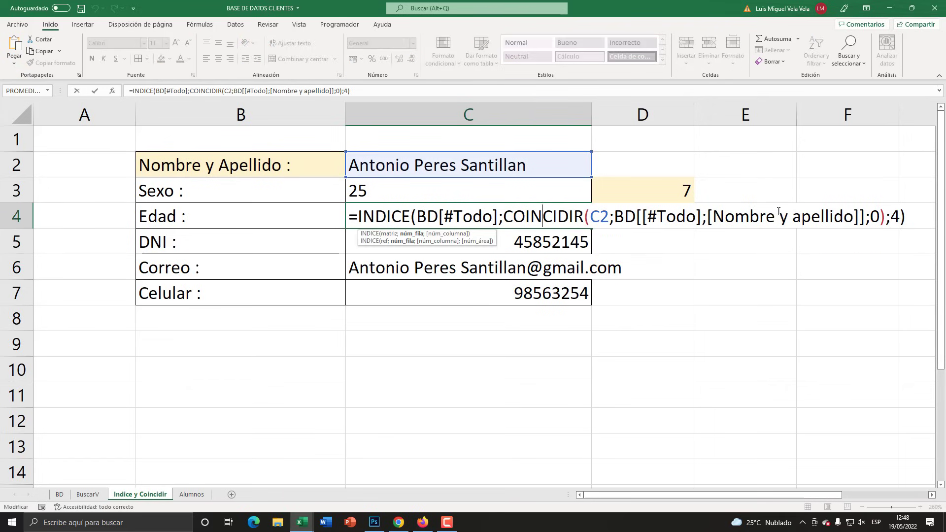
click(899, 217)
double_click(899, 216)
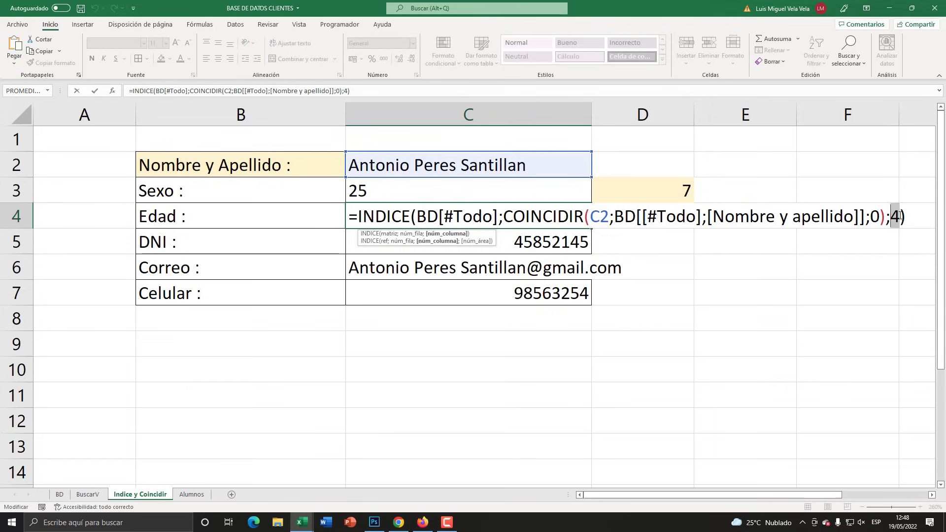
text(3)
key(Return)
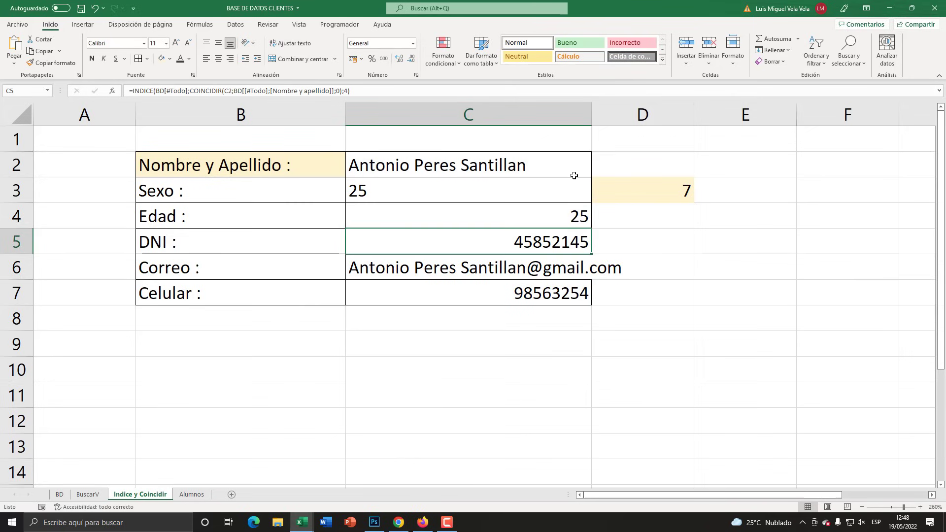
Test the form by choosing two different clients from C2's name list
click(575, 172)
click(596, 172)
click(542, 220)
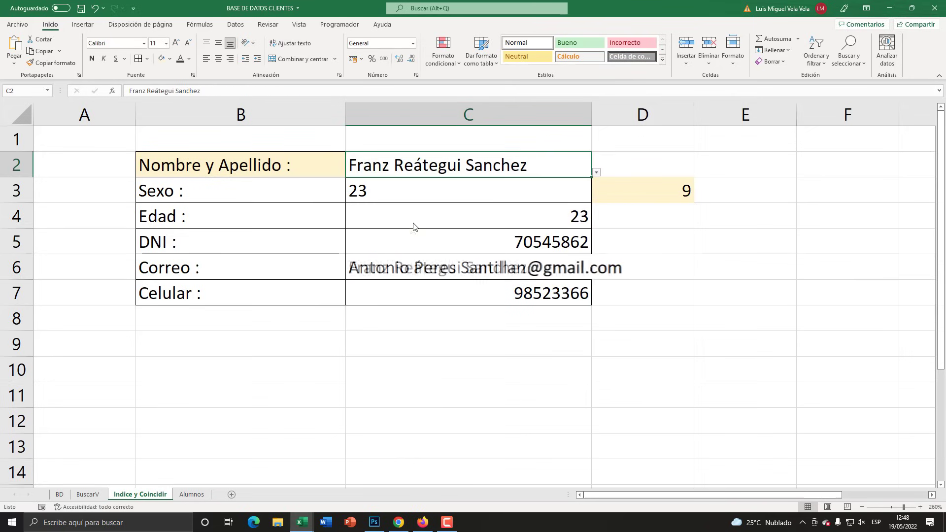
click(596, 172)
click(335, 289)
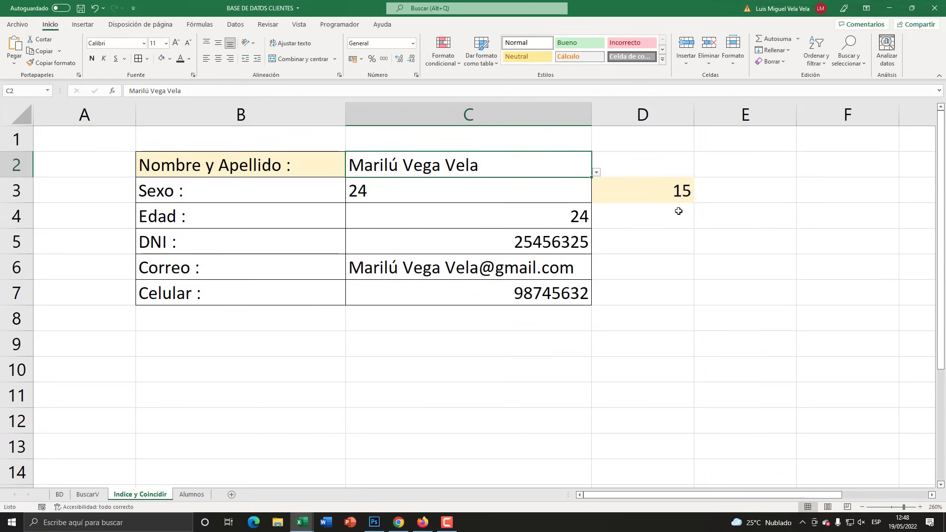
Delete the helper column D holding the match position formula
click(657, 184)
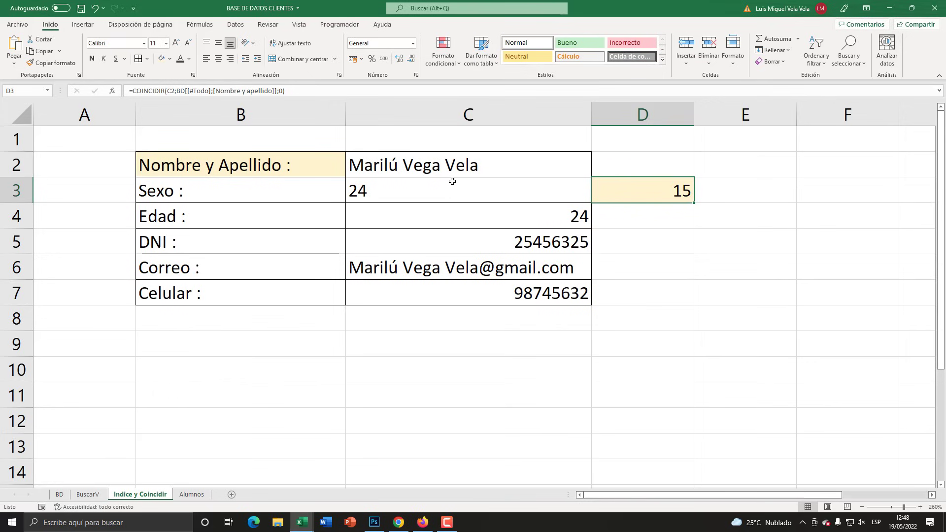
drag(445, 163, 435, 288)
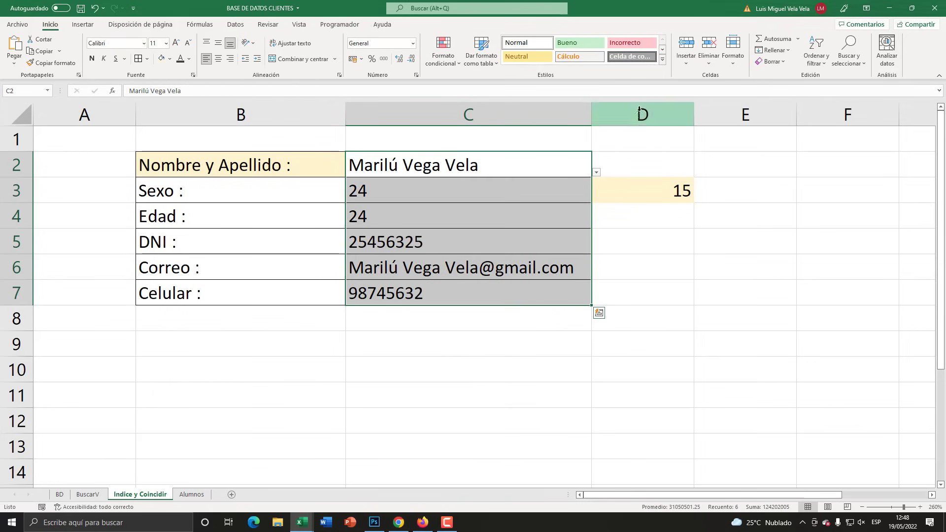
right_click(642, 114)
click(660, 208)
Pick another client in C2 to verify the form, then go to BuscarV's Sexo cell C3
click(584, 171)
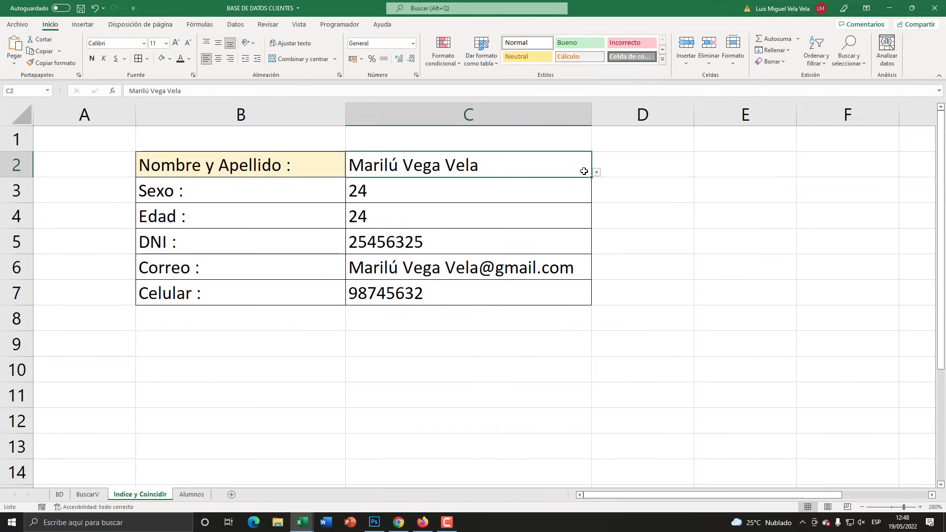
click(601, 175)
click(480, 271)
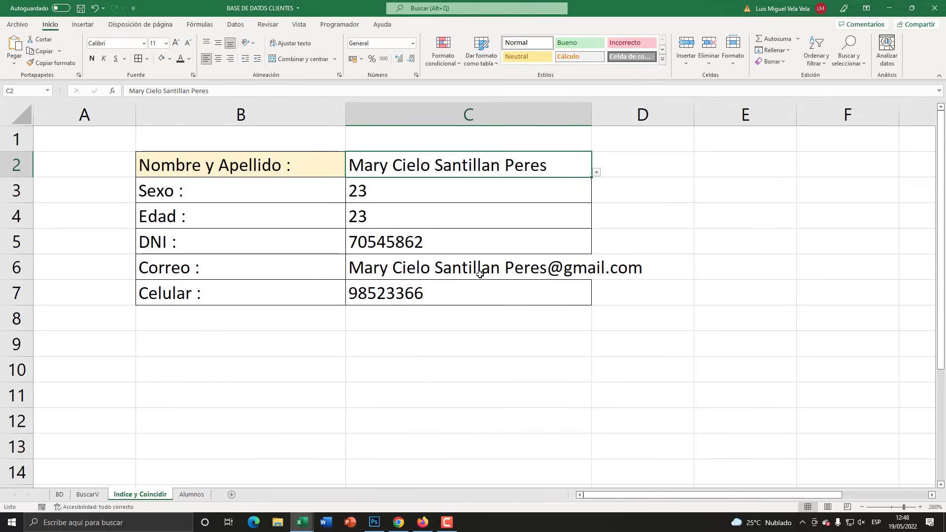
click(87, 494)
click(321, 179)
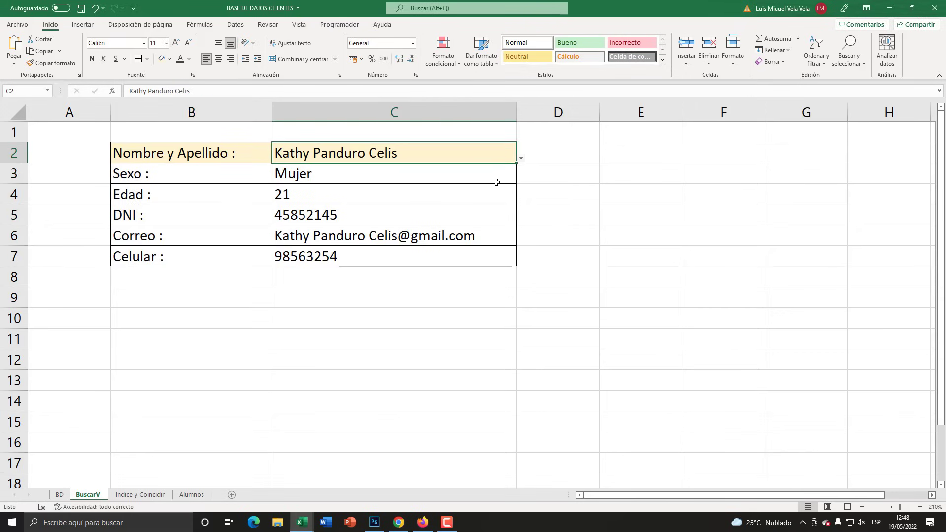
Compare BuscarV's C3 BUSCARV formula with the Indice y Coincidir C3 formula, which returns 23
double_click(497, 180)
drag(495, 173, 53, 171)
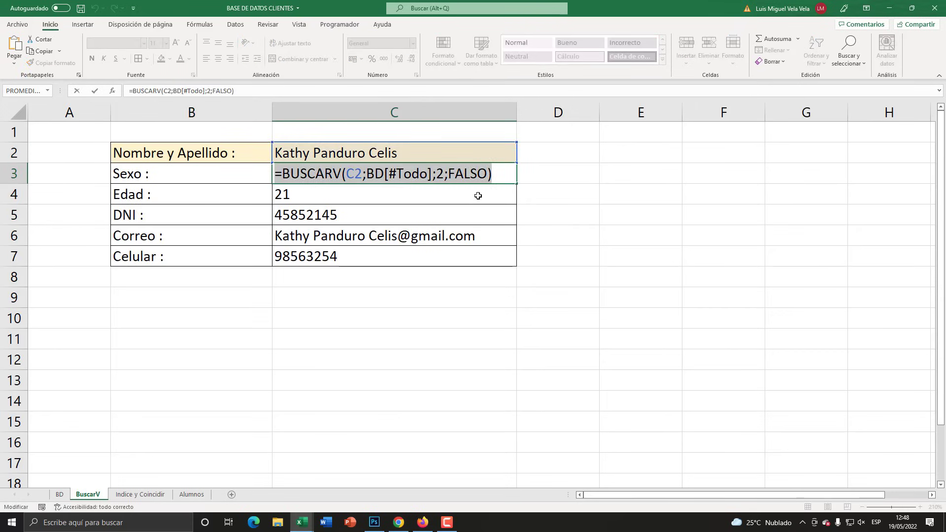
key(Escape)
click(150, 494)
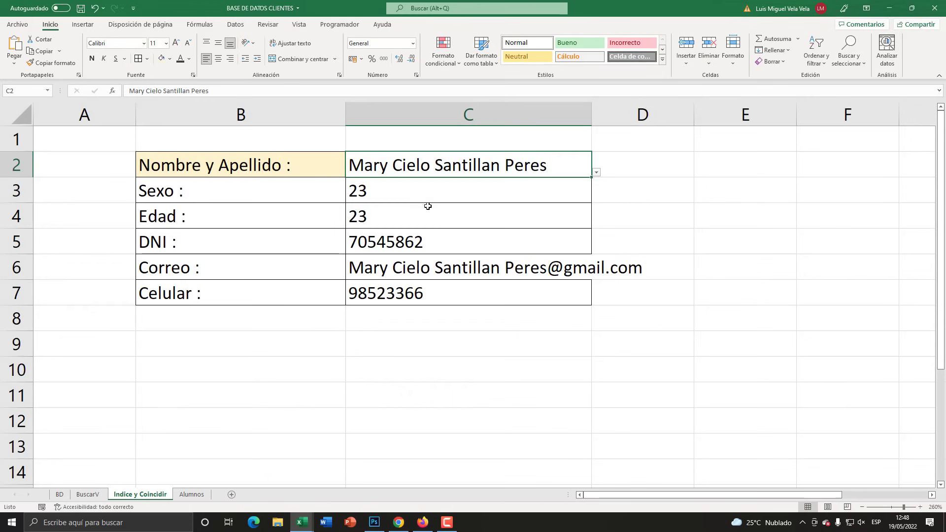
click(421, 205)
click(409, 188)
double_click(411, 190)
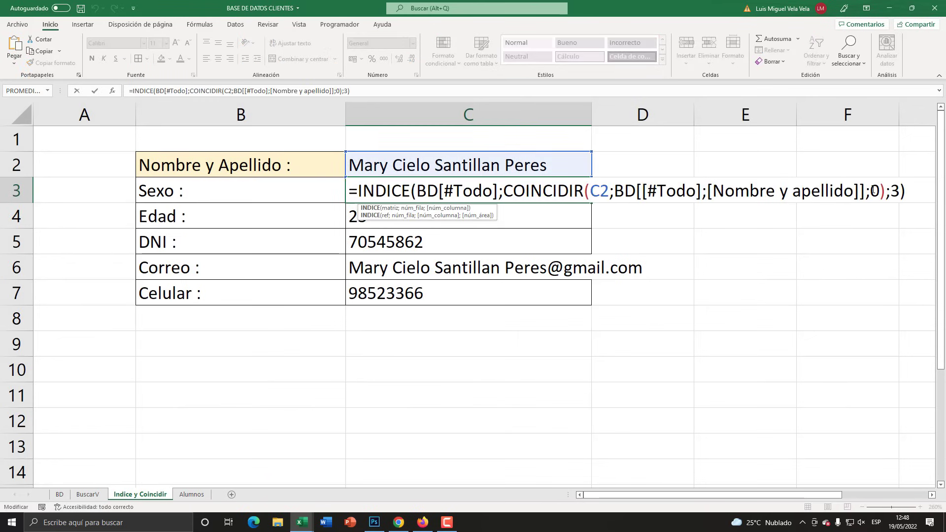
drag(912, 196, 249, 184)
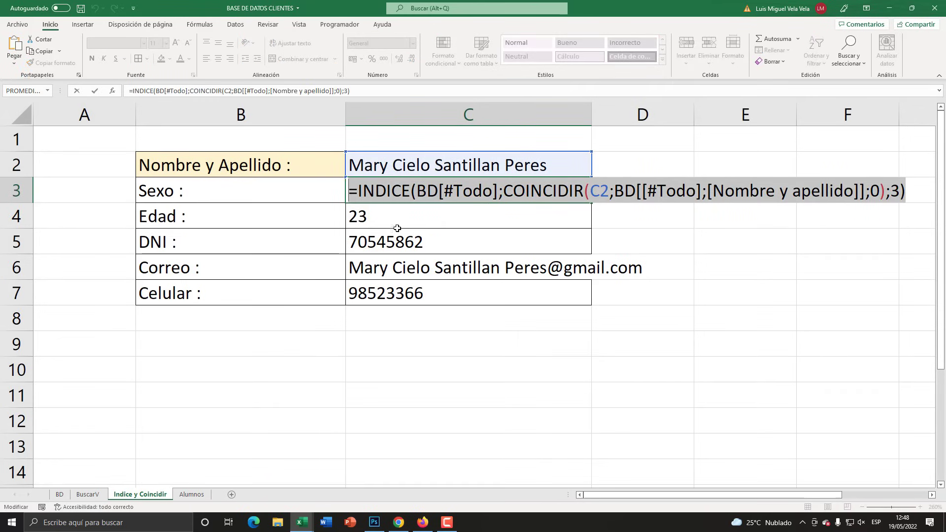
key(Escape)
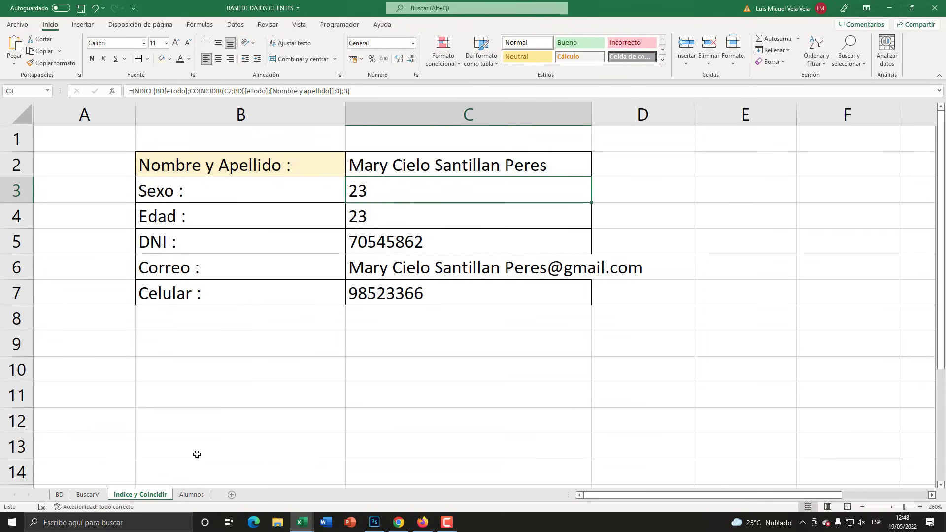
On the Alumnos sheet, select B8 as the name selector beside the B3:B6 student names
click(191, 495)
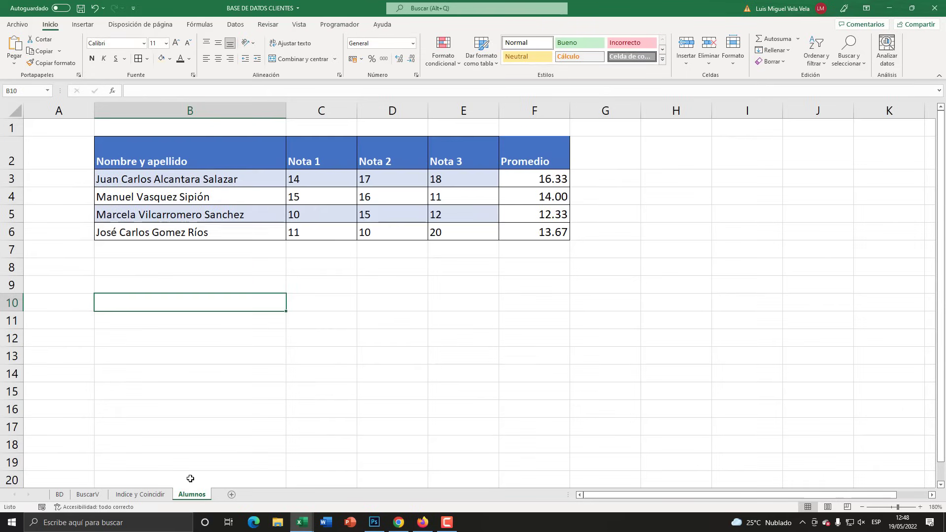
click(196, 287)
click(188, 270)
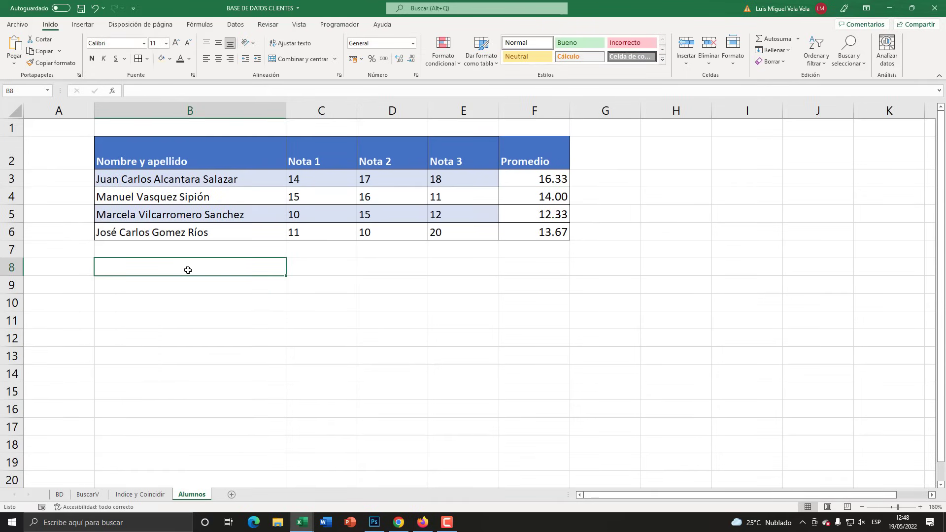
drag(154, 173, 197, 232)
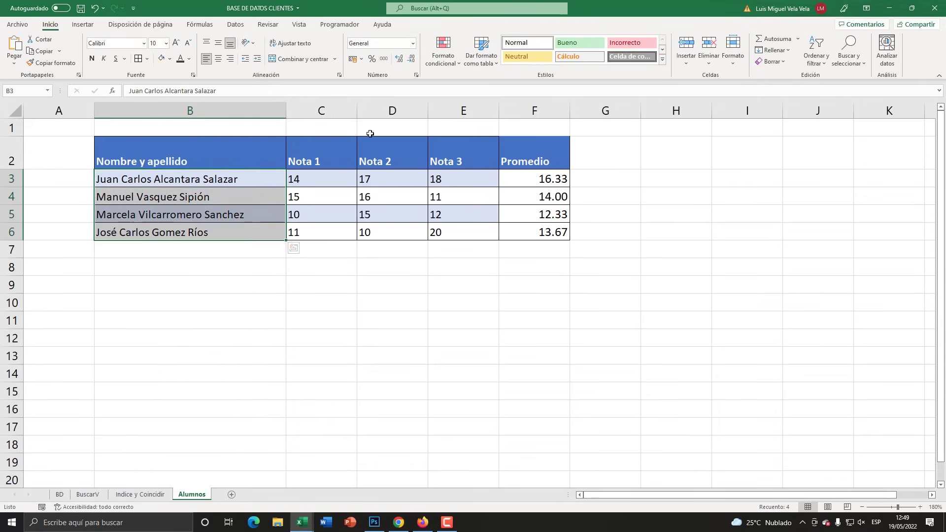
drag(340, 150, 545, 154)
click(201, 272)
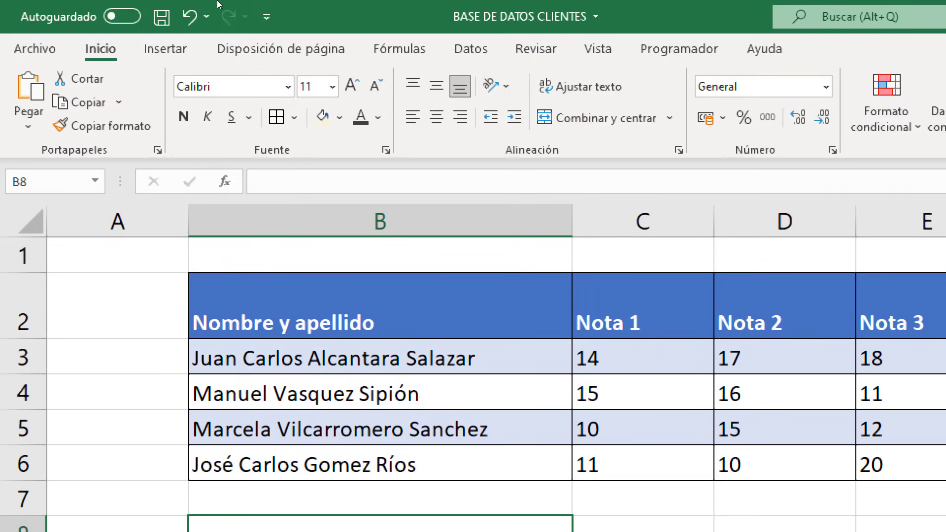
Add List data validation to B8 with source =$B$3:$B$6
click(472, 49)
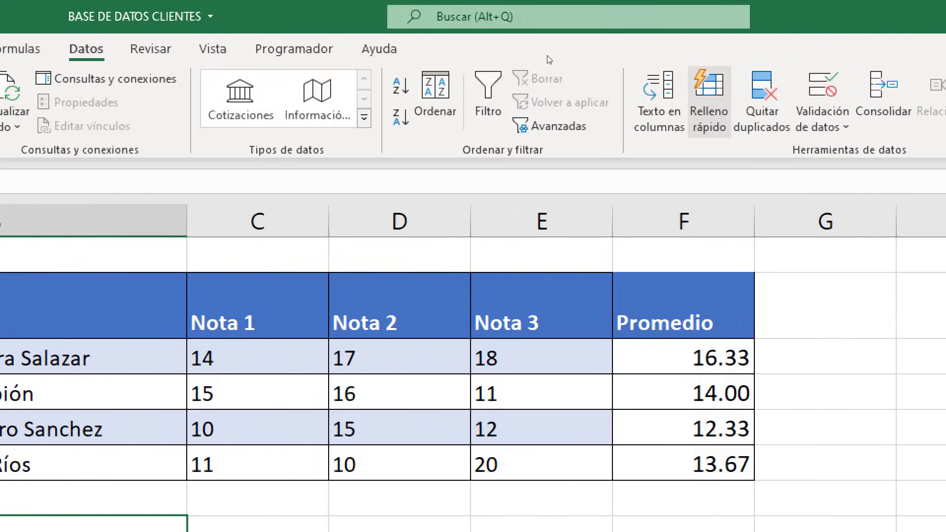
click(822, 98)
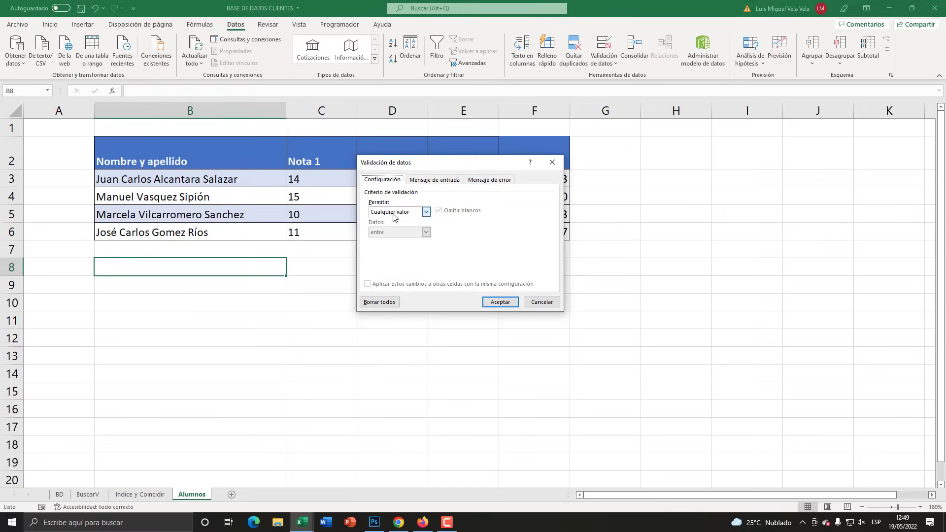
click(426, 212)
click(386, 238)
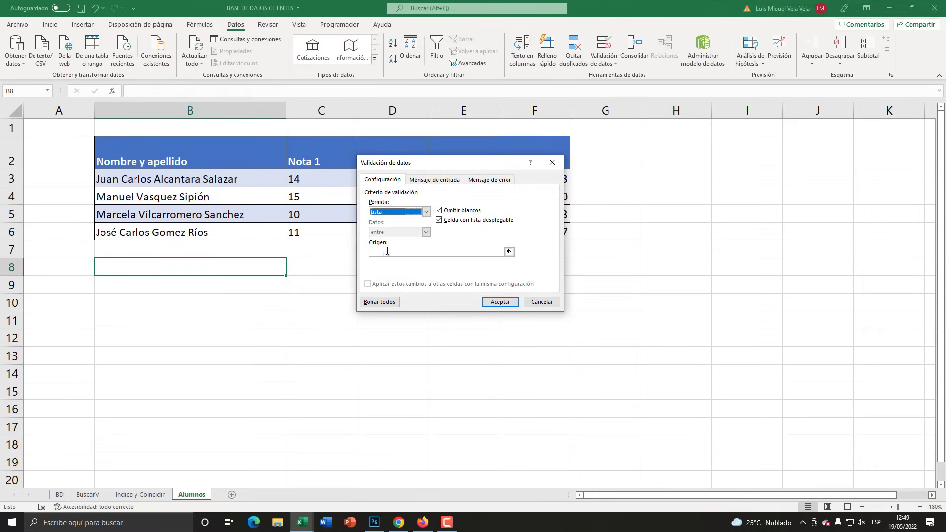
click(392, 252)
drag(135, 179, 143, 231)
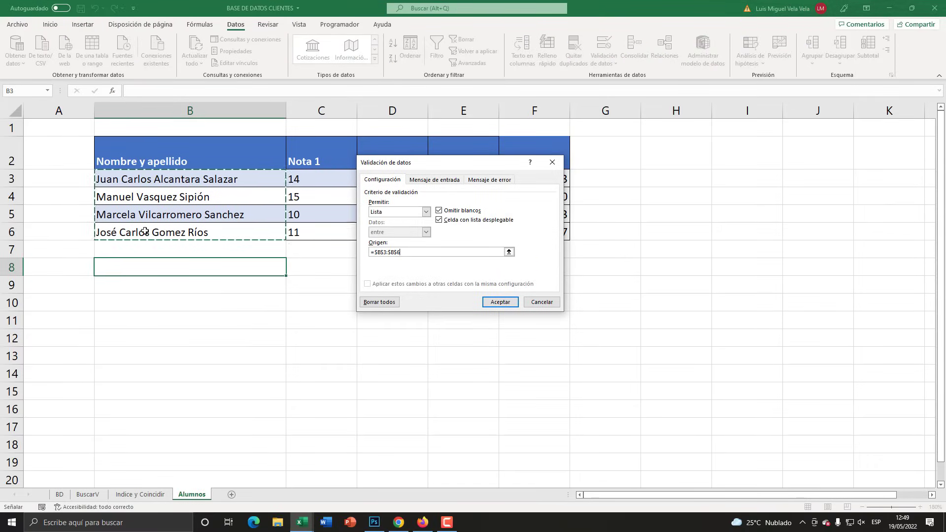
click(495, 308)
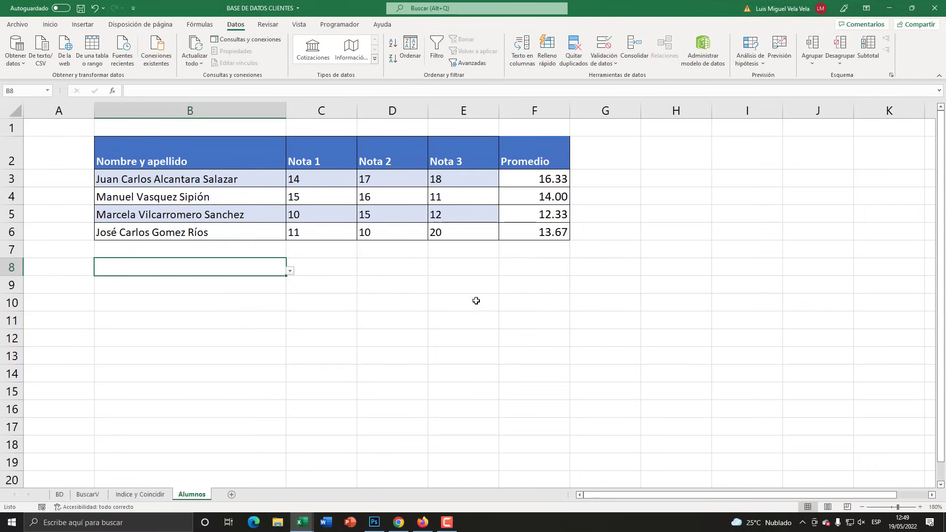
Choose a student name from B8's new dropdown
click(311, 271)
click(236, 279)
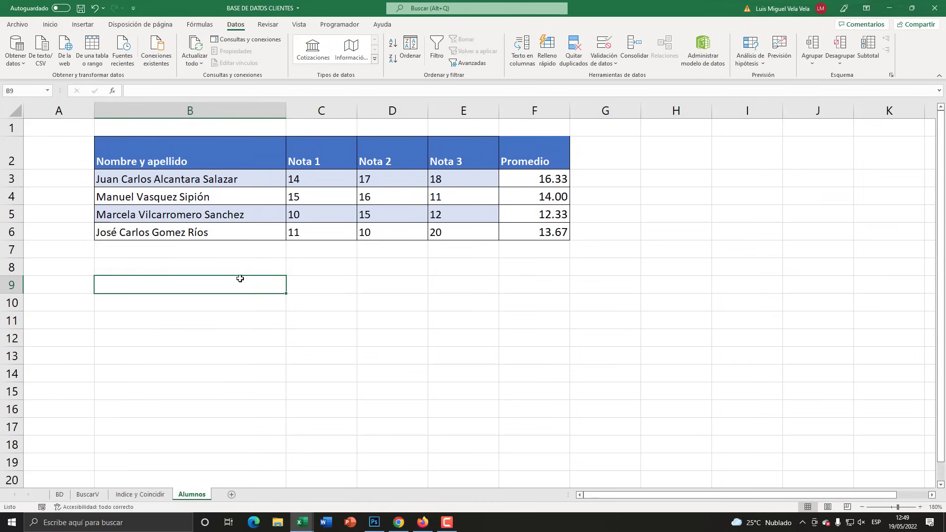
click(202, 272)
click(290, 270)
click(219, 290)
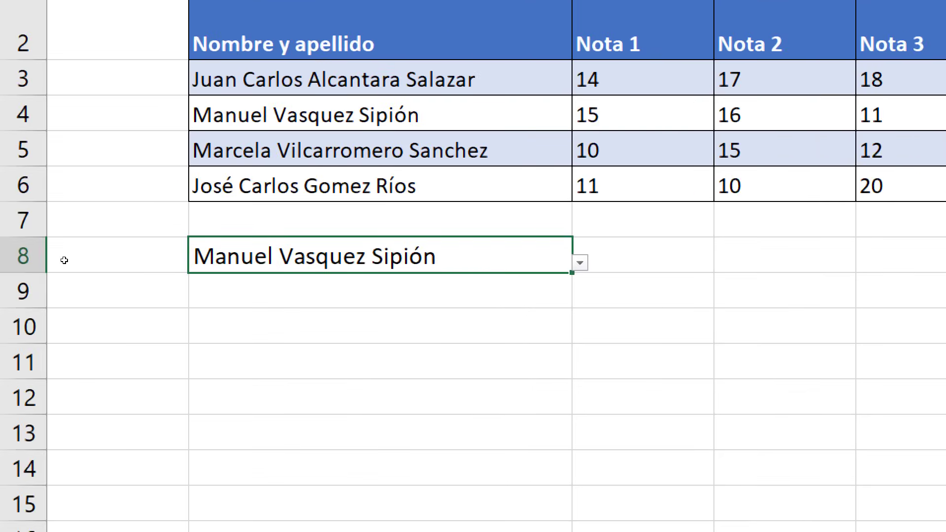
key(Return)
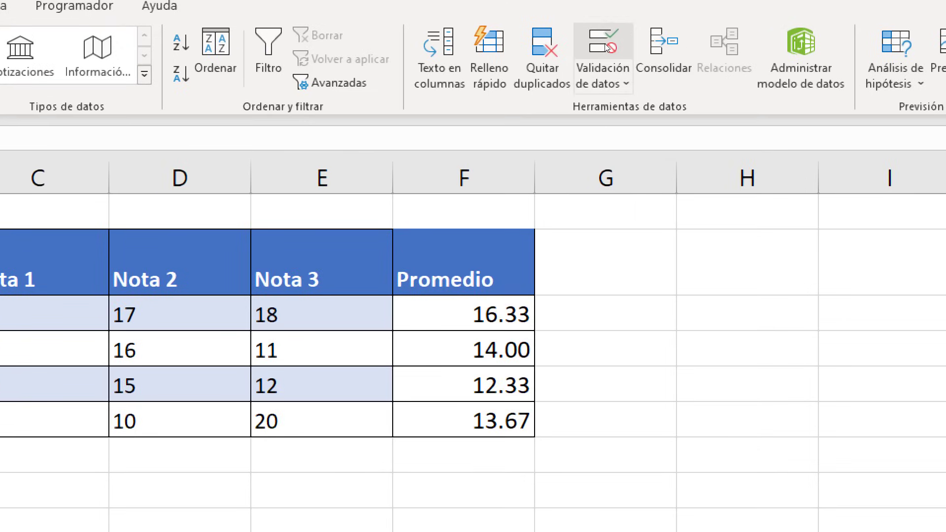
Add List data validation to B9 with source =$C$2:$F$2 grade headings
click(606, 47)
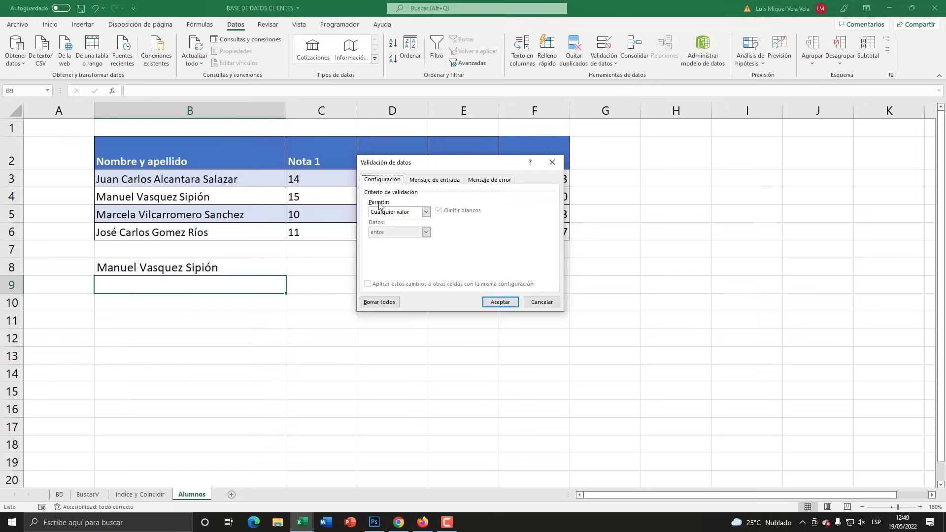
click(405, 232)
click(376, 265)
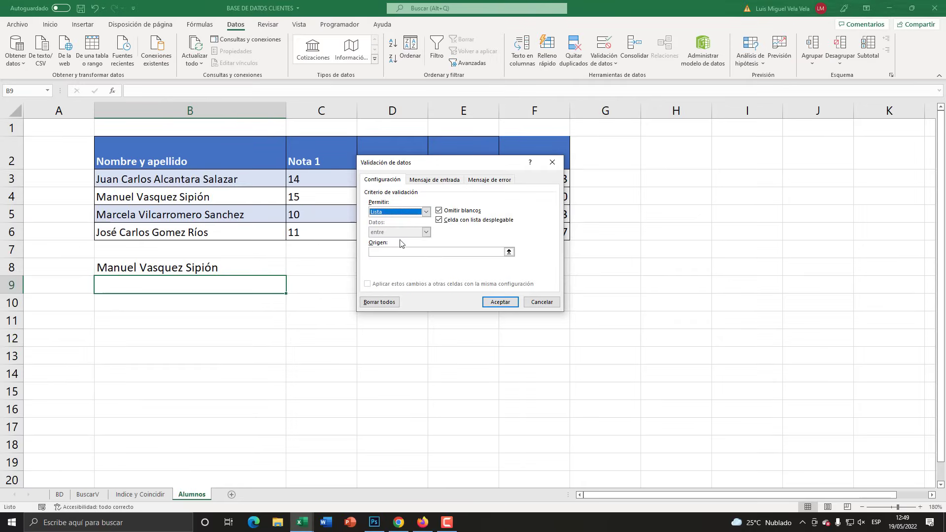
click(401, 252)
drag(409, 163, 370, 310)
mouse_move(315, 153)
mouse_down()
mouse_move(420, 156)
mouse_move(527, 142)
mouse_up()
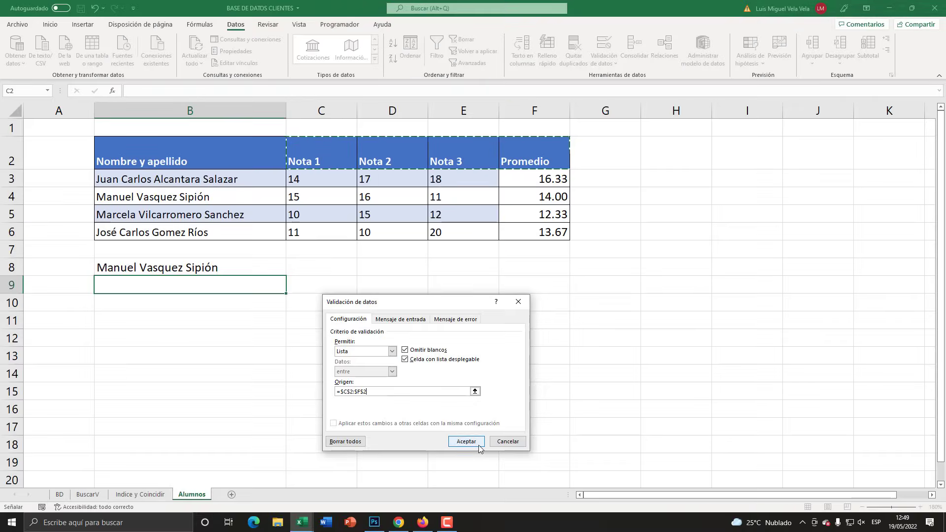
click(478, 446)
Set B9's grade dropdown to Nota 1 after first trying Nota 3
click(290, 288)
click(131, 323)
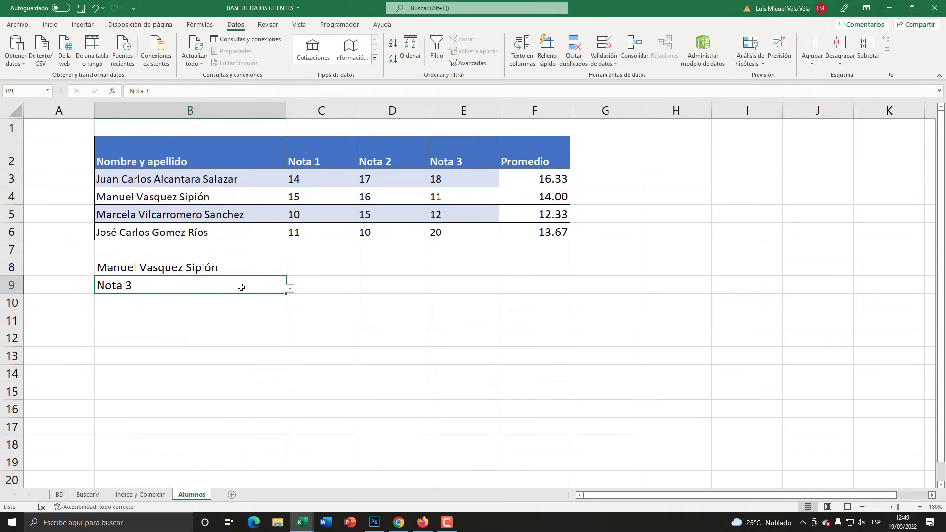
click(296, 289)
click(276, 290)
click(290, 289)
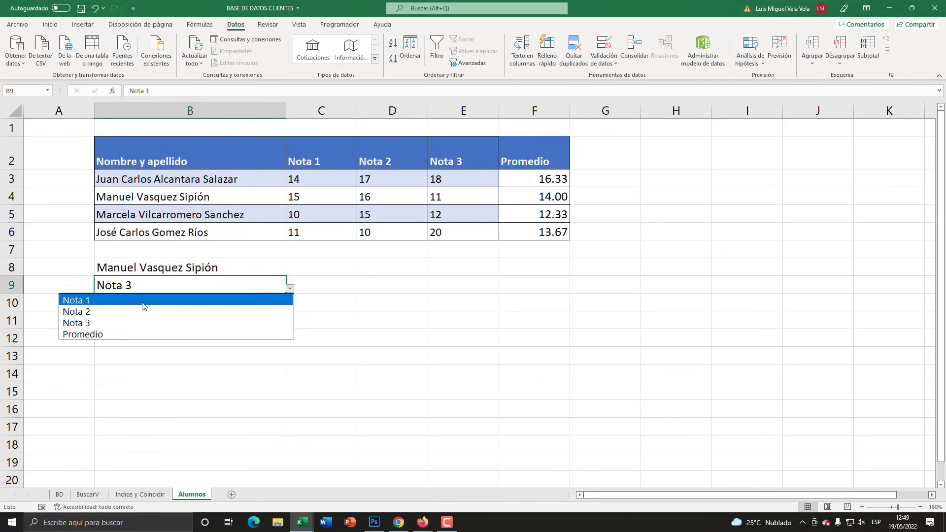
click(143, 301)
click(220, 302)
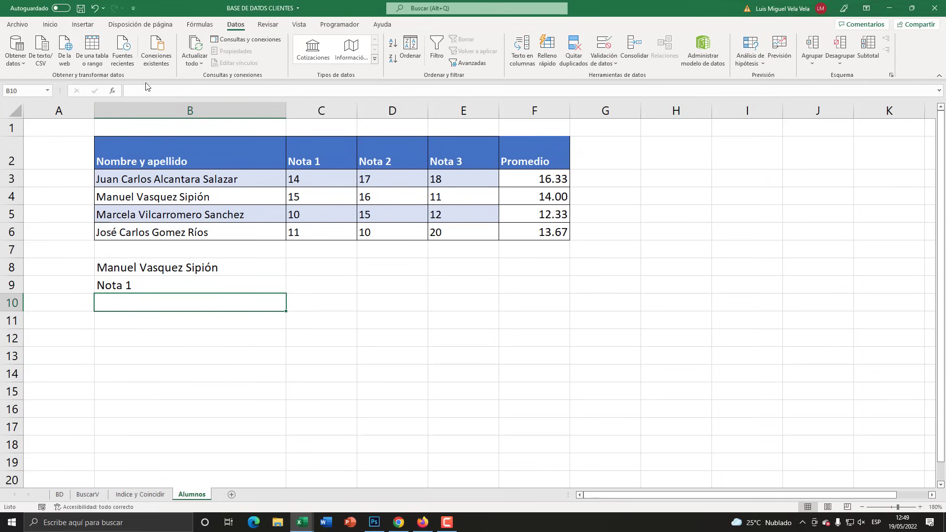
click(50, 25)
Shade B10 light yellow and apply All Borders to B8:B10
click(161, 58)
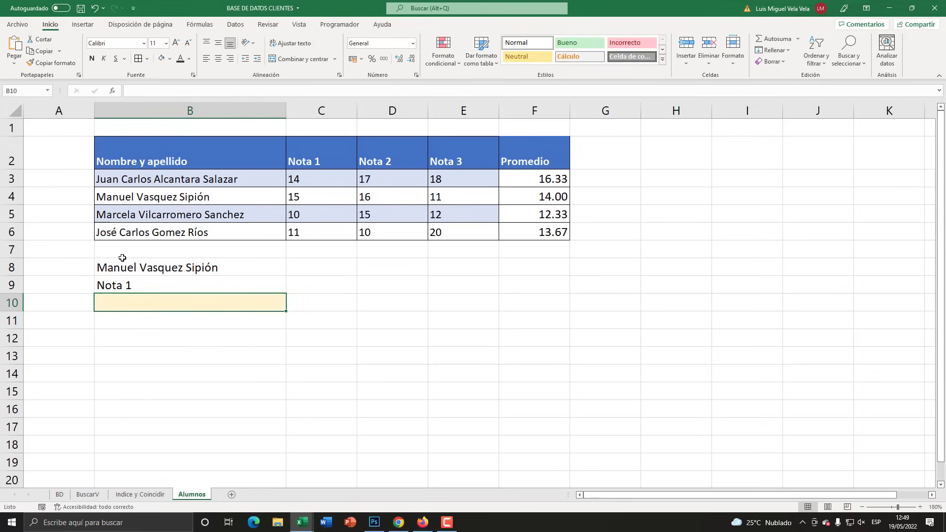
drag(123, 267, 123, 286)
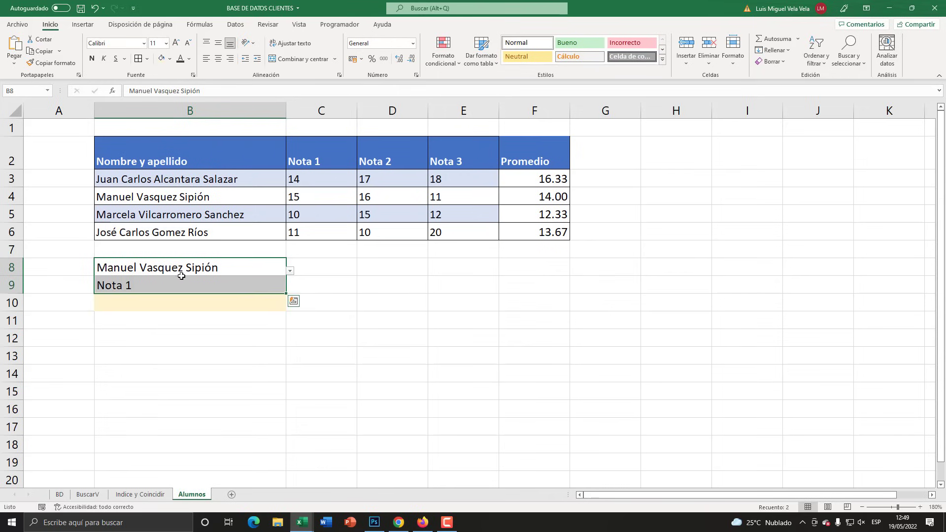
drag(188, 273, 182, 301)
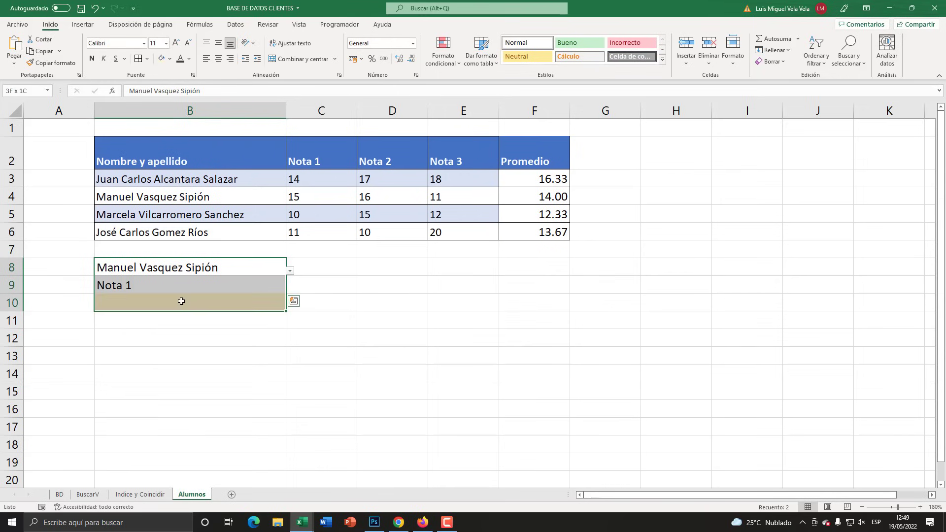
click(138, 59)
In B10, type =BUSCARV(B8;B2:F6; using B8 as lookup value and B2:F6 as table
click(134, 304)
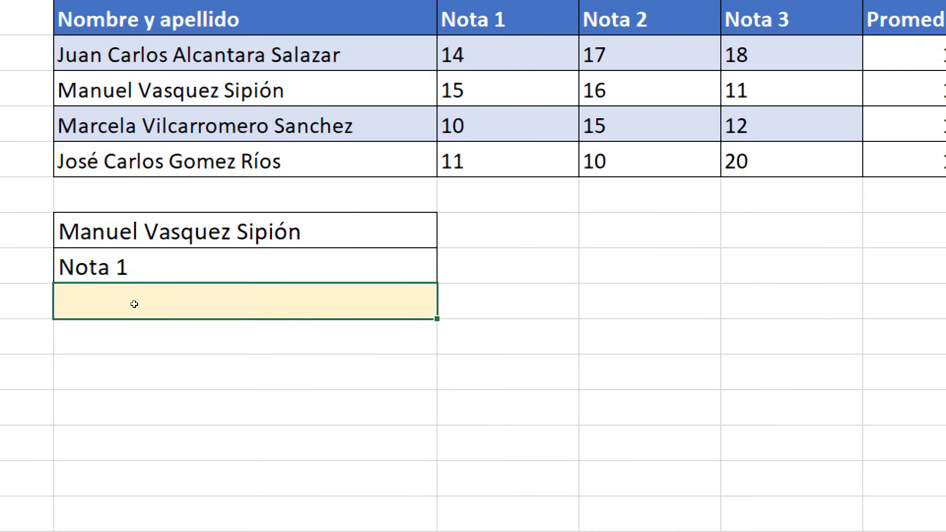
text(=)
text(busc)
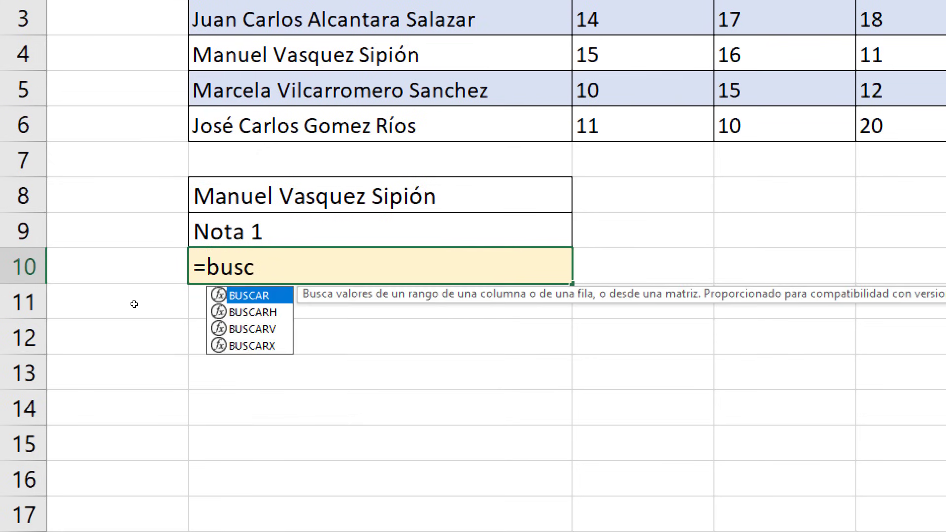
text(arv)
key(Tab)
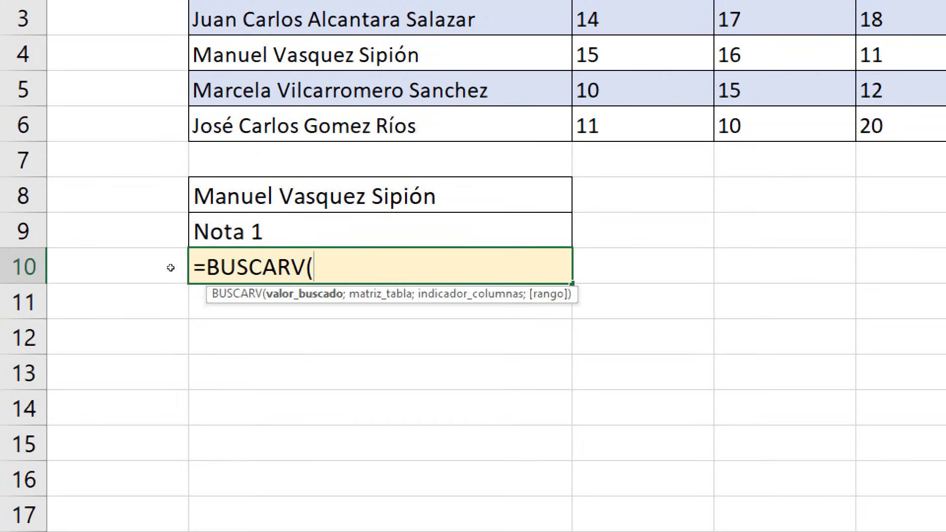
key(Up)
key(Up)
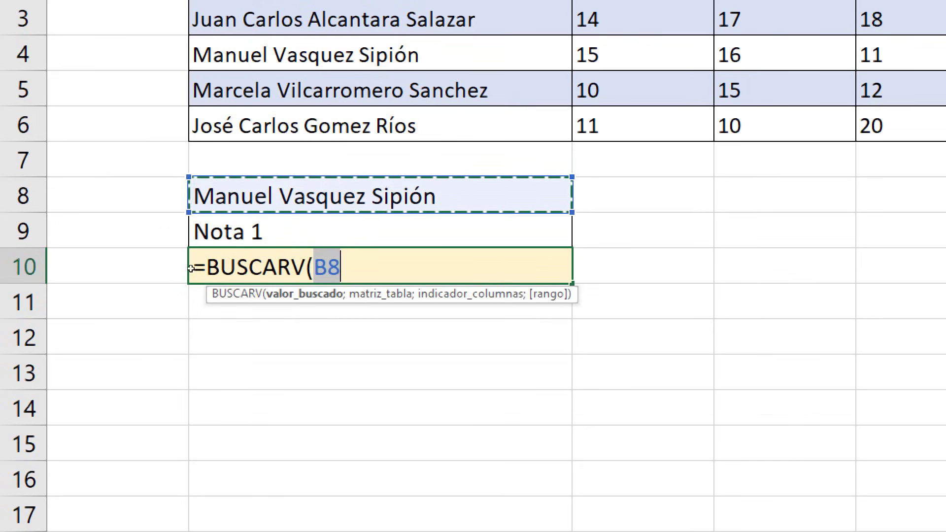
key(F2)
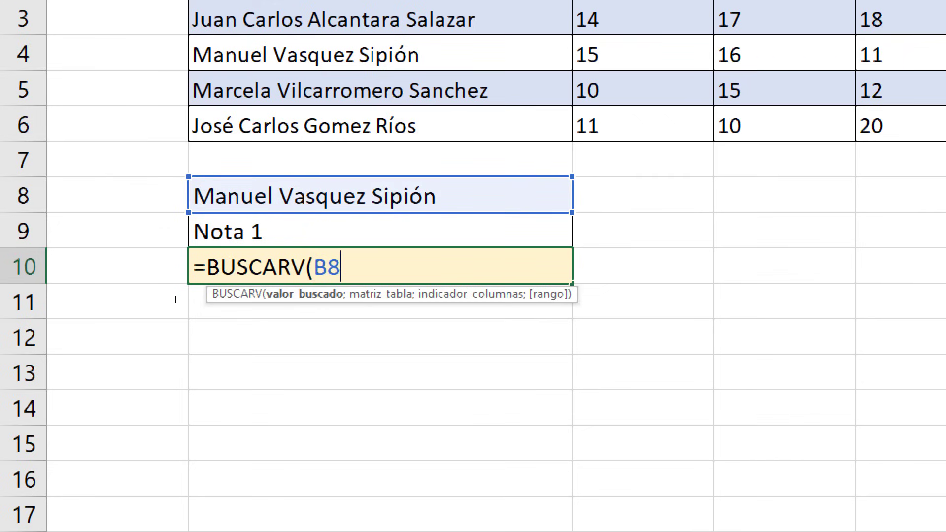
text(;)
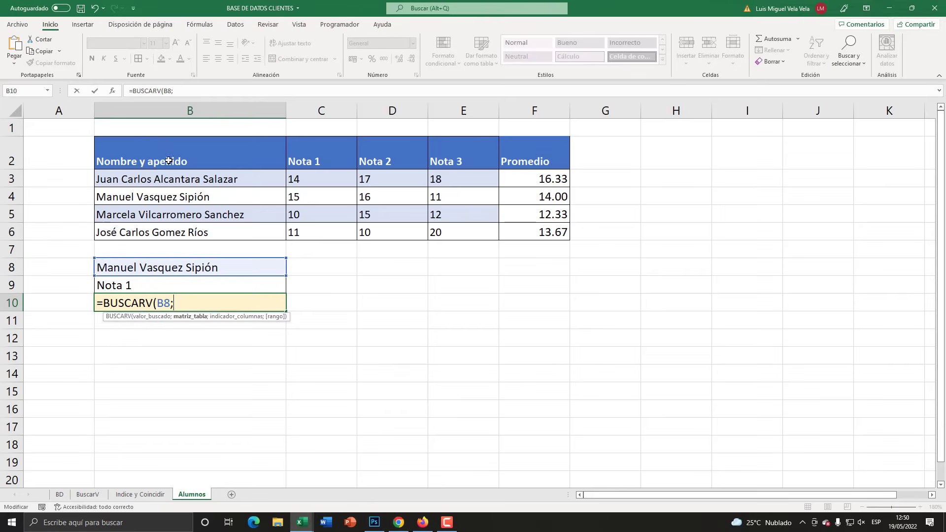
mouse_move(153, 153)
mouse_down()
mouse_move(344, 173)
mouse_move(530, 231)
mouse_up()
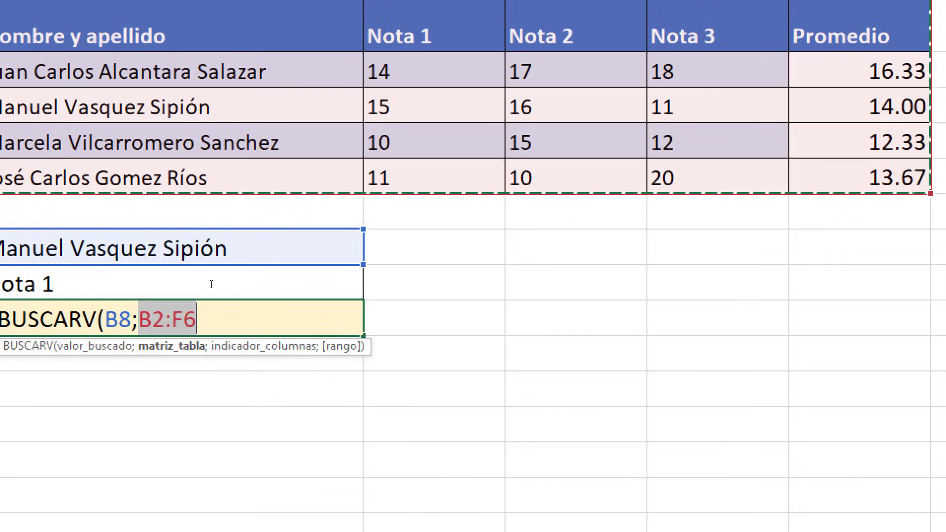
key(F2)
text(;2;)
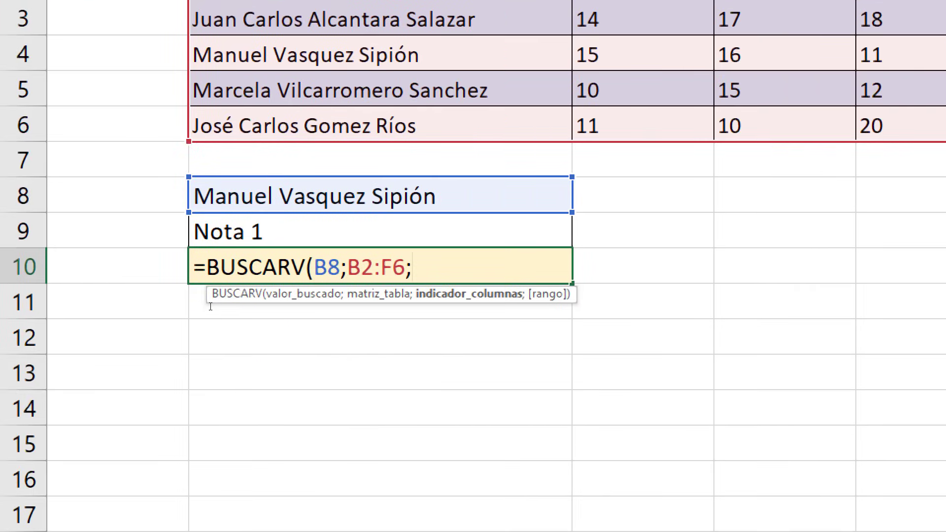
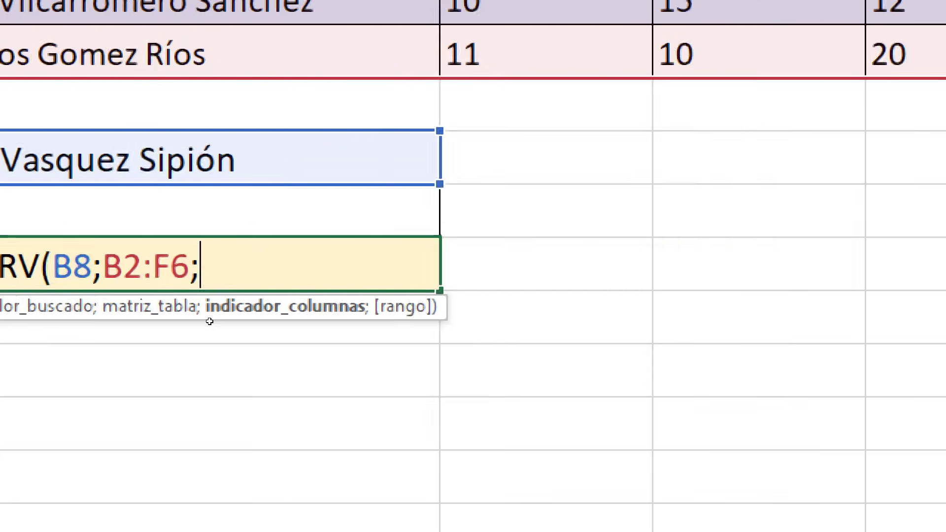
Finish B10 as =BUSCARV(B8;B2:F6;2;FALSO), which returns 15 as Nota 1
text(2;)
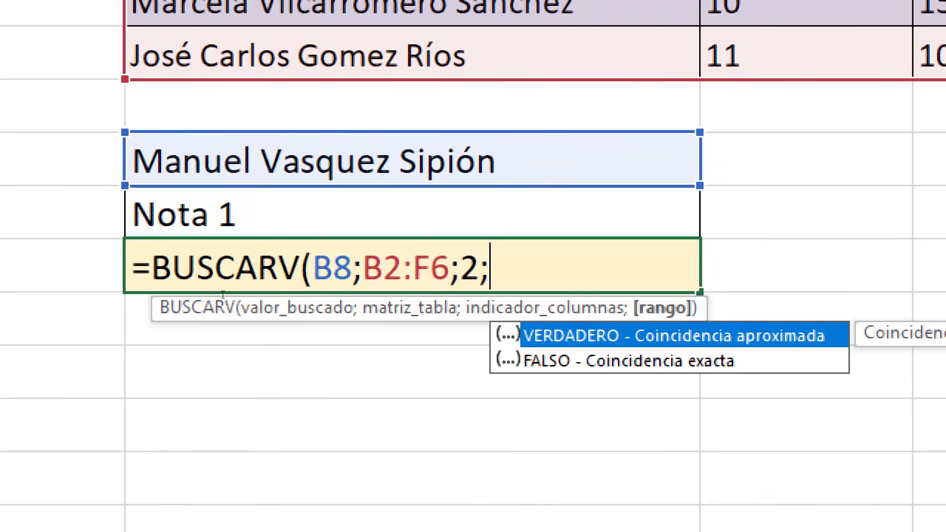
key(Down)
key(Tab)
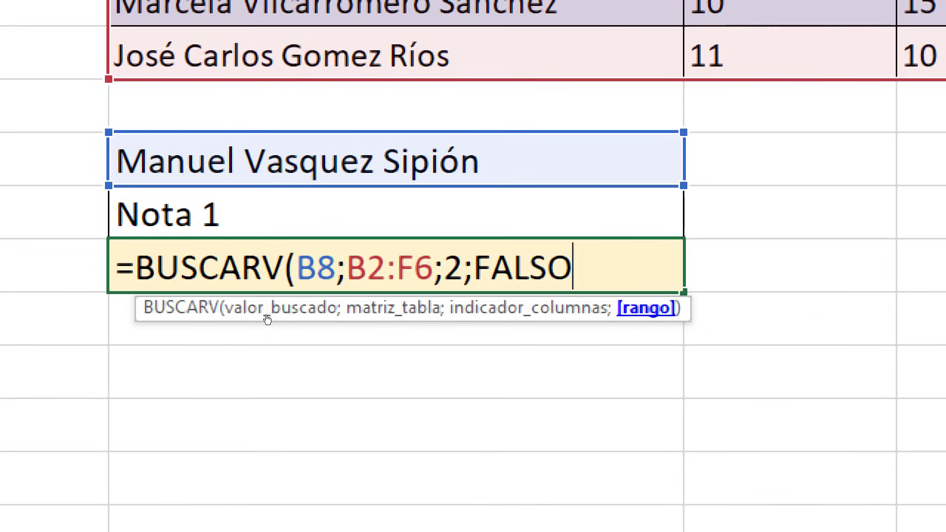
text())
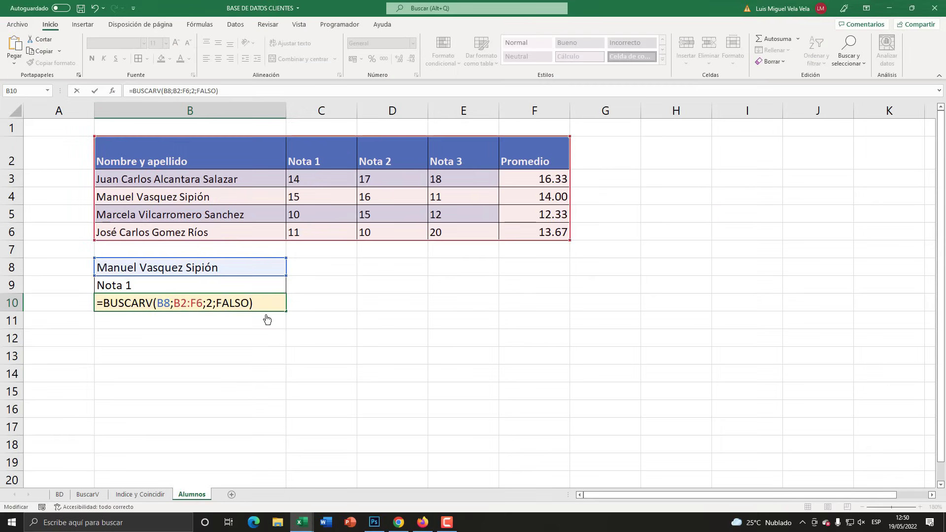
key(Return)
click(268, 303)
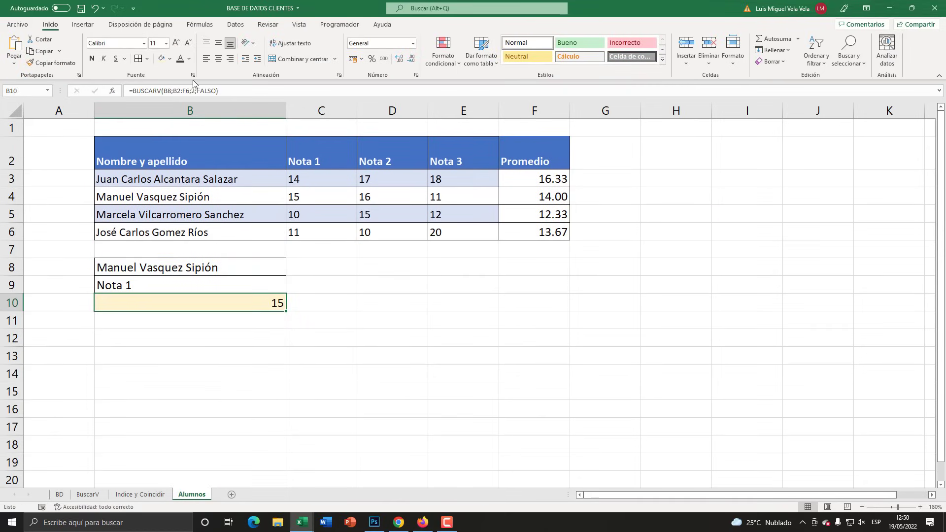
Left-align the lookup result in B10 and glance at its formula
click(206, 58)
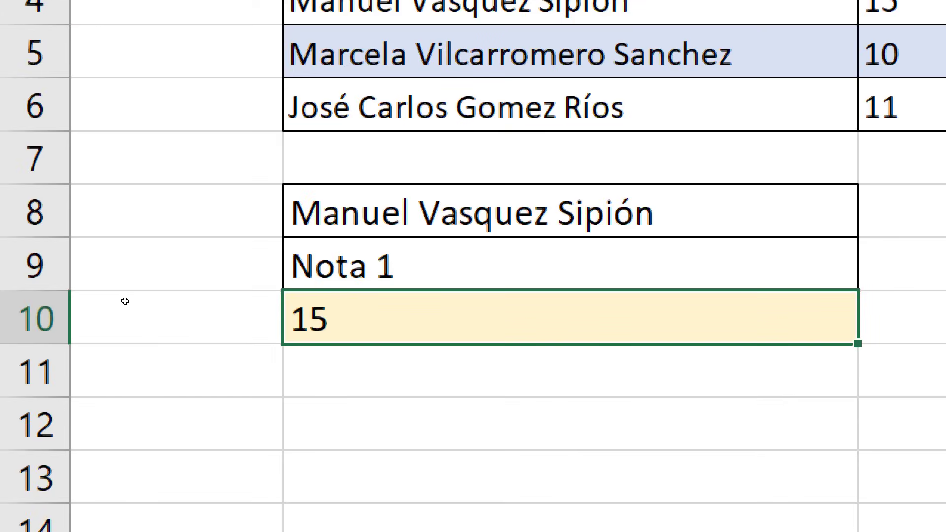
key(F2)
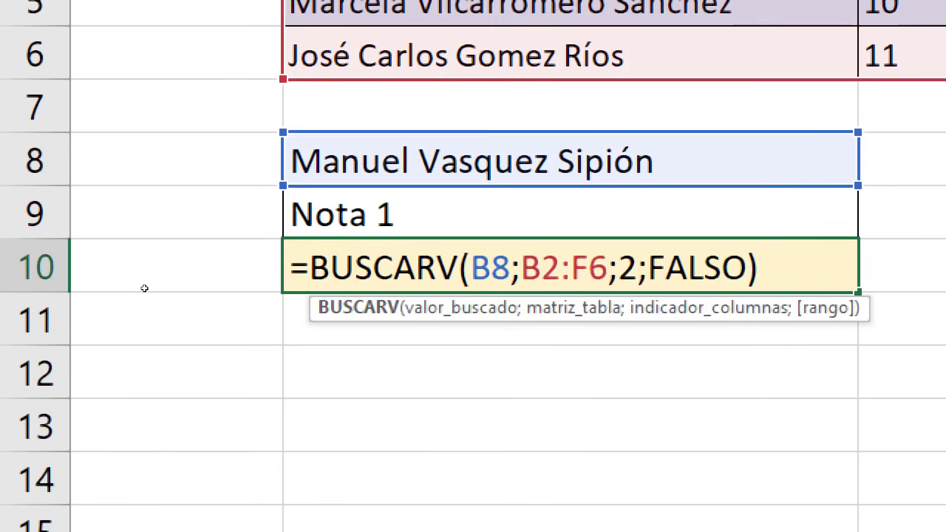
key(Escape)
Switch B8 to the last student and B9 to Nota 2 via their dropdowns
key(Up)
key(Up)
key(alt+Down)
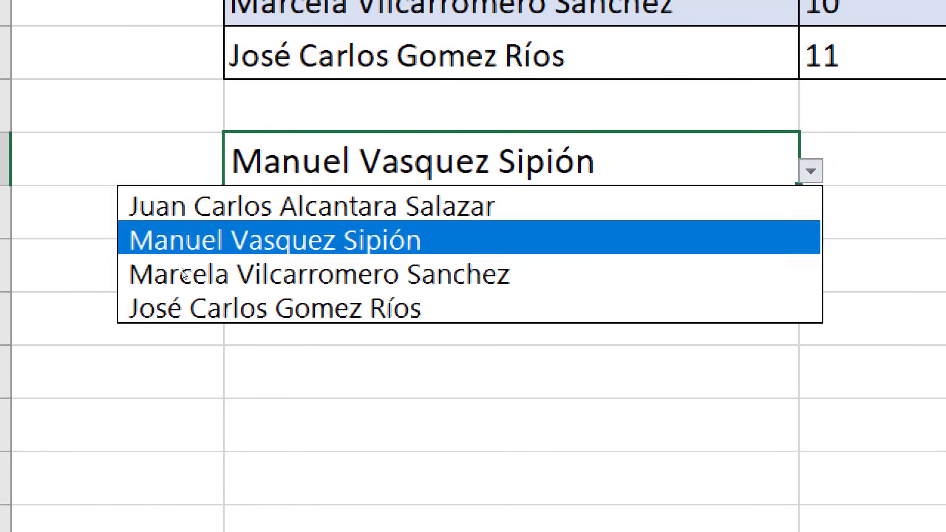
key(Return)
key(Down)
key(Down)
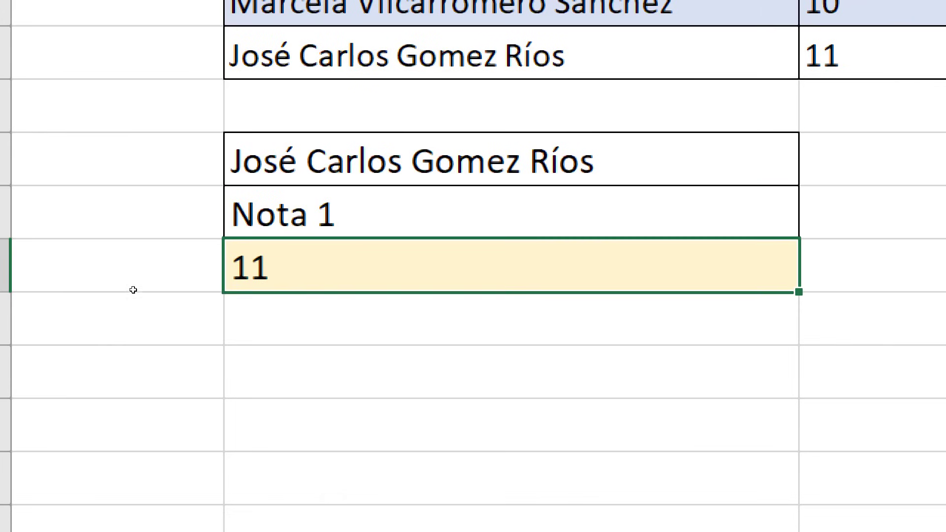
key(Up)
key(alt+Down)
key(Down)
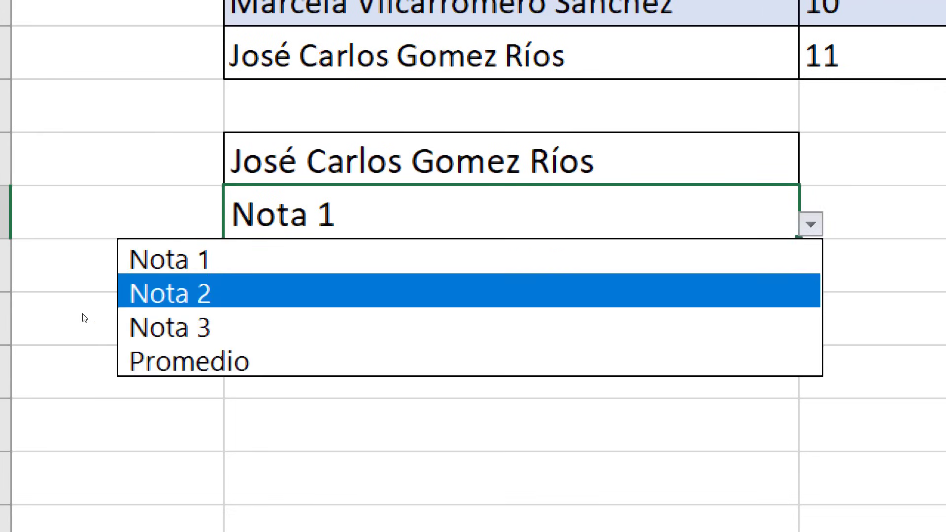
key(Return)
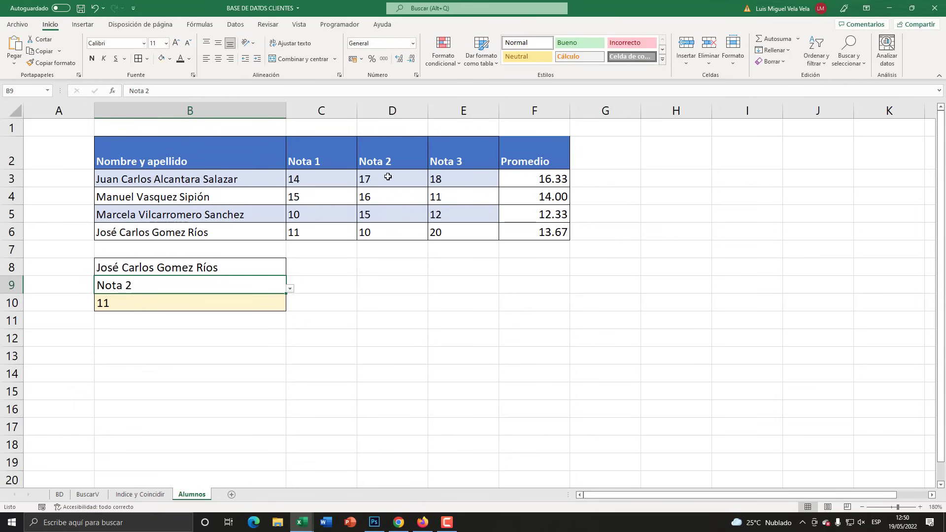
drag(388, 177, 392, 233)
Review B10's formula, whose fixed column number 2 keeps it returning 11
click(113, 305)
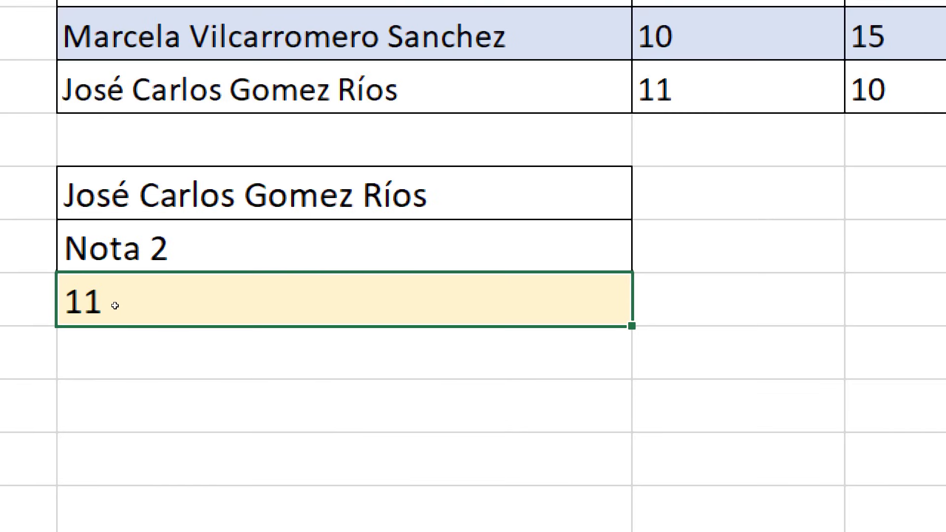
double_click(115, 304)
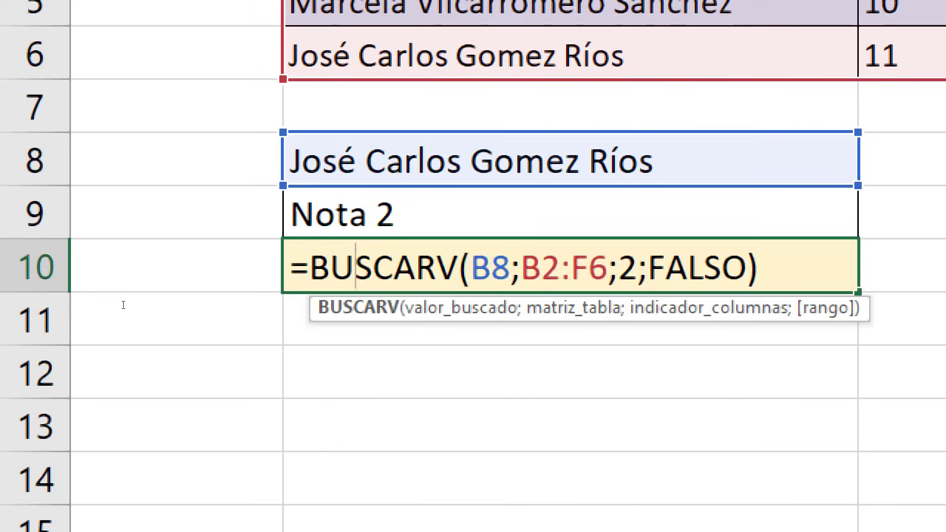
click(710, 308)
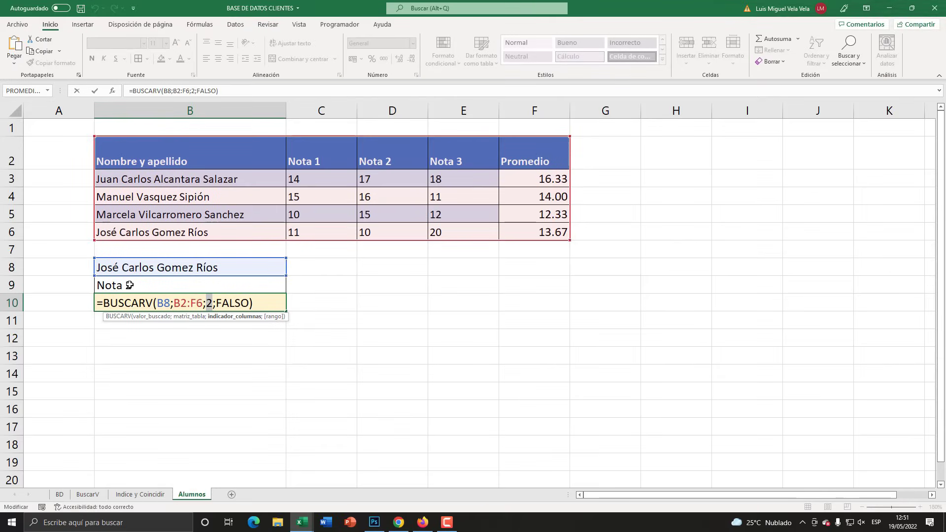
key(ctrl+Return)
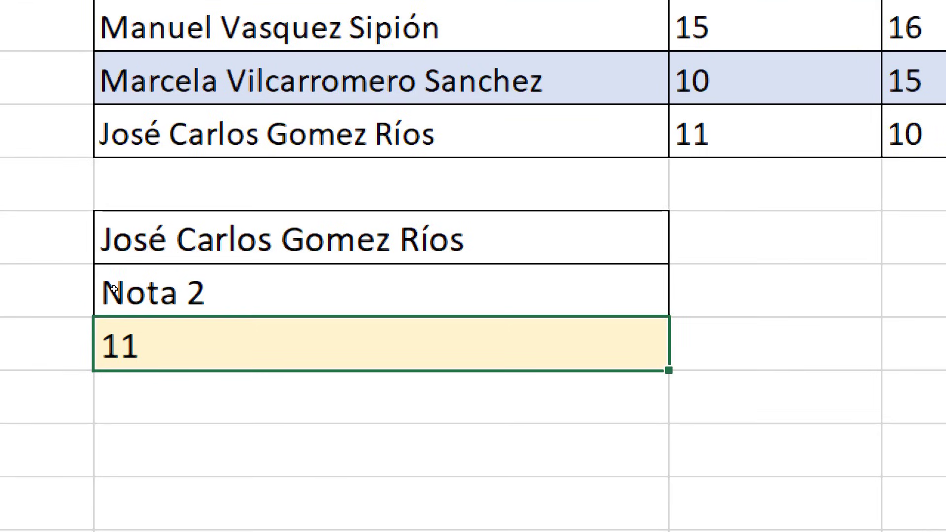
click(303, 289)
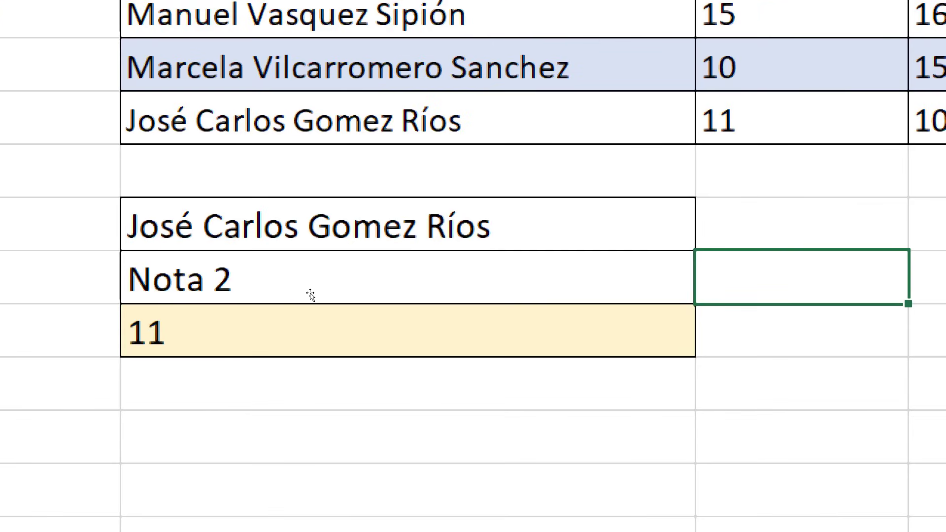
Enter =COINCIDIR(B9;B2:F2;0) in C9, returning 3 for Nota 2
text(=con)
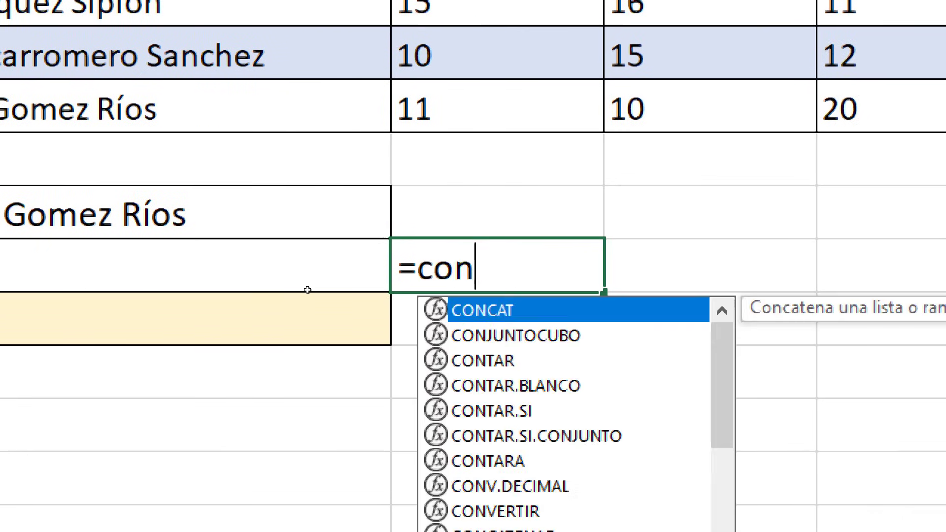
text(in)
key(BackSpace)
key(BackSpace)
key(BackSpace)
text(inci)
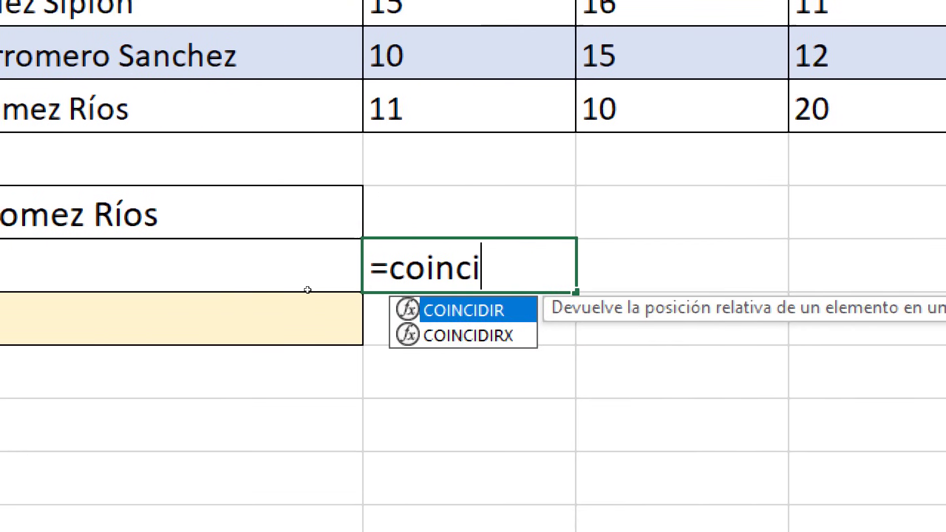
key(Tab)
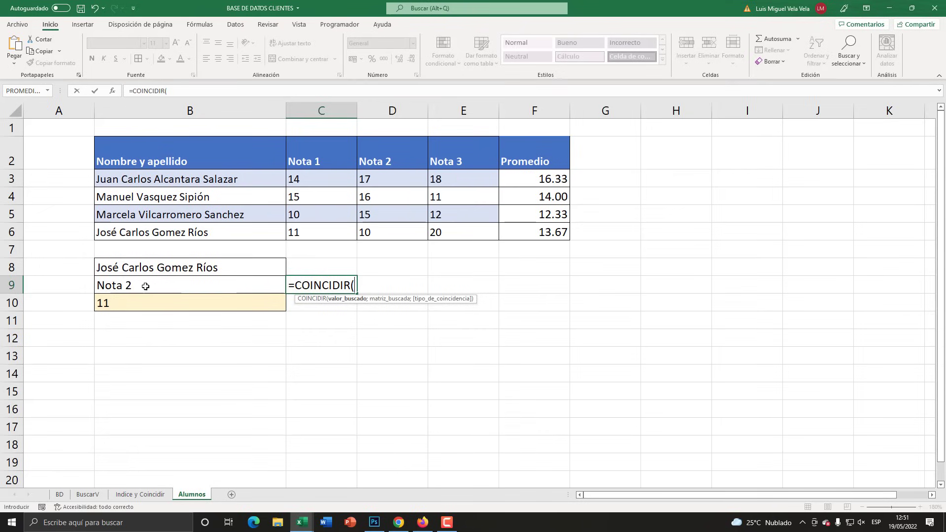
click(140, 287)
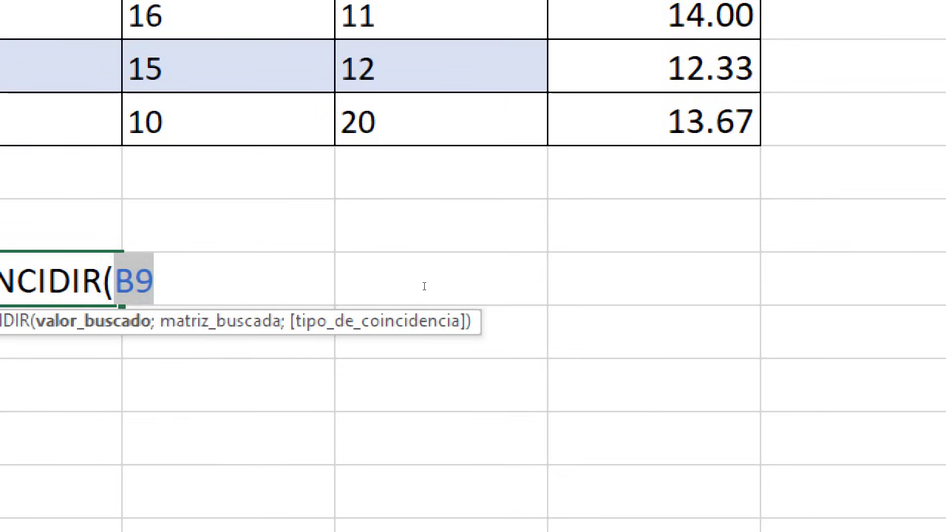
text(;)
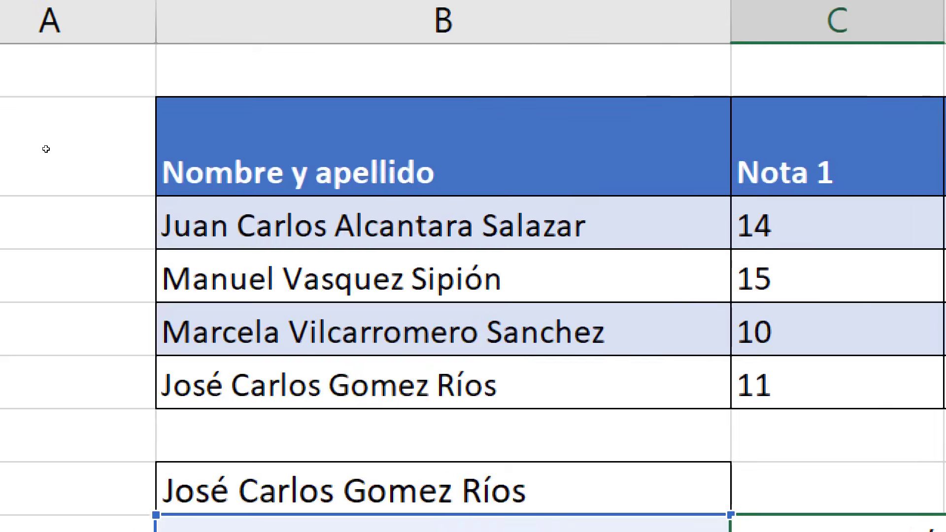
click(106, 156)
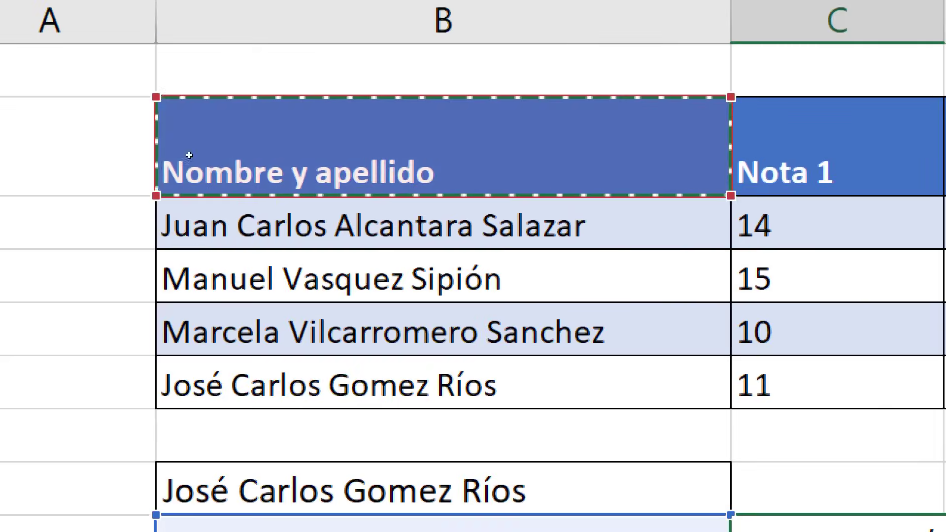
key(ctrl+shift+Right)
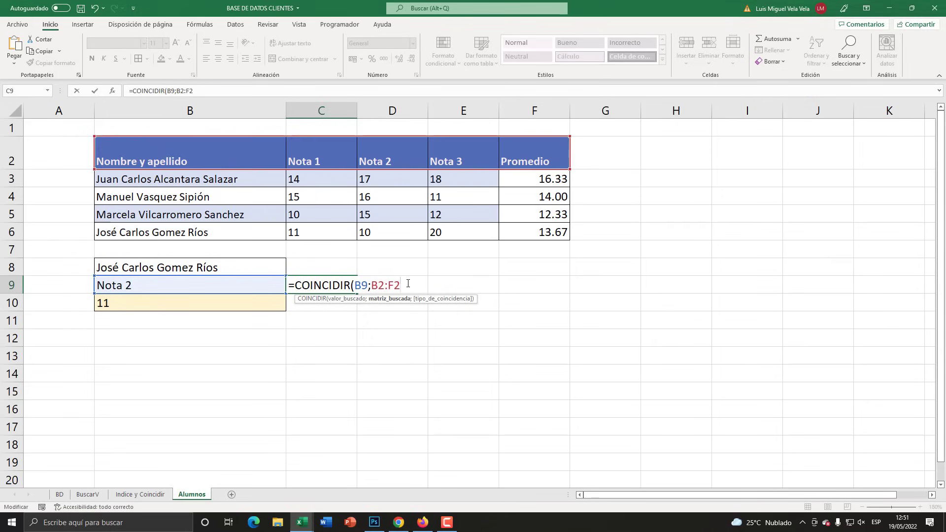
text(;)
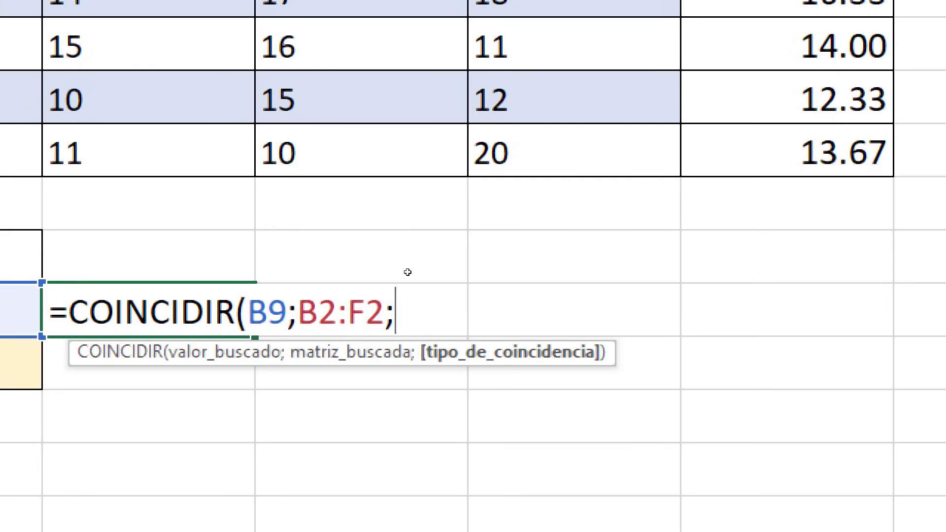
key(BackSpace)
text(;)
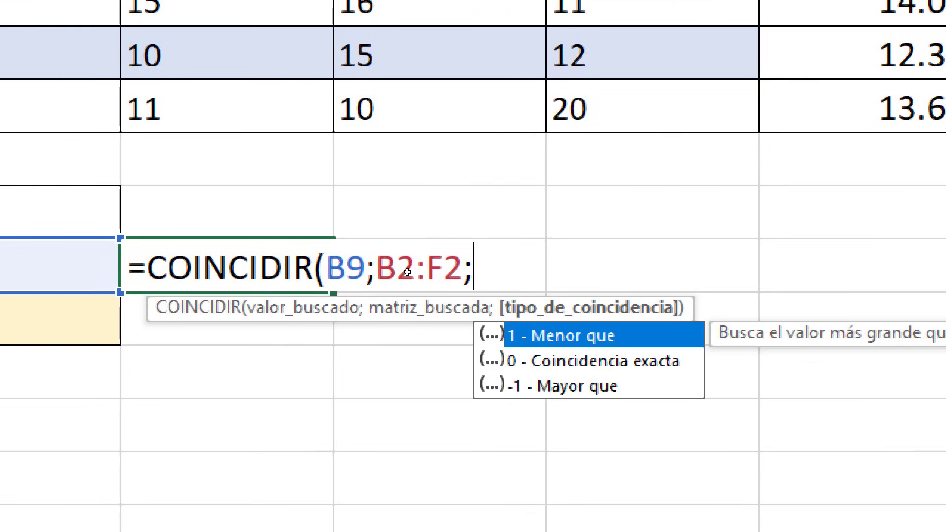
text(0)
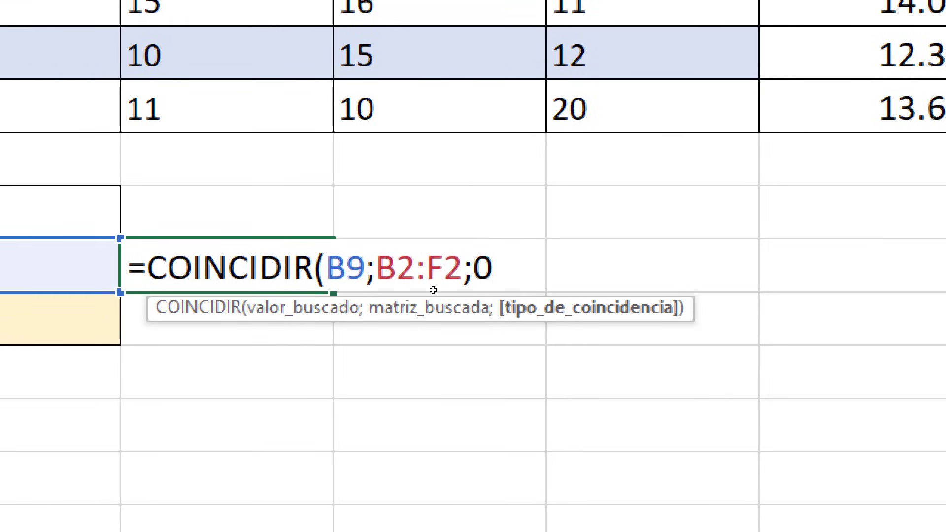
text())
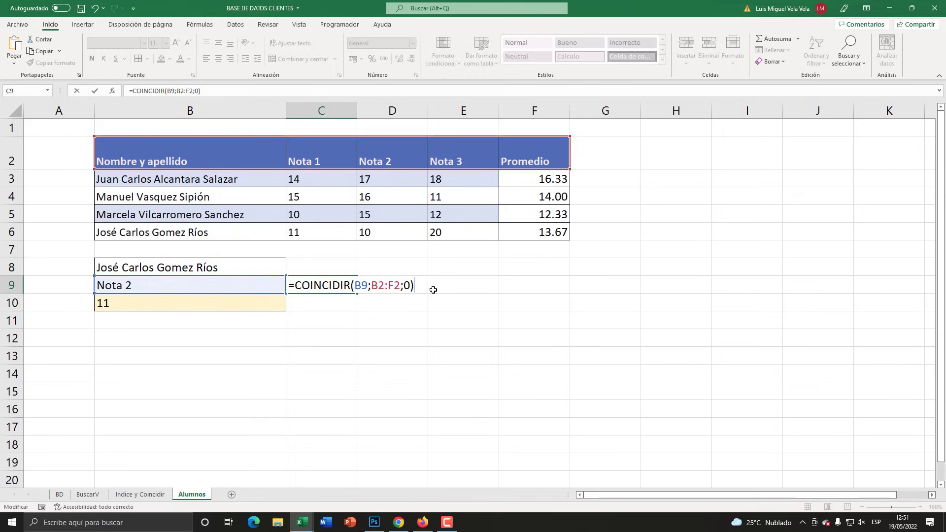
key(Return)
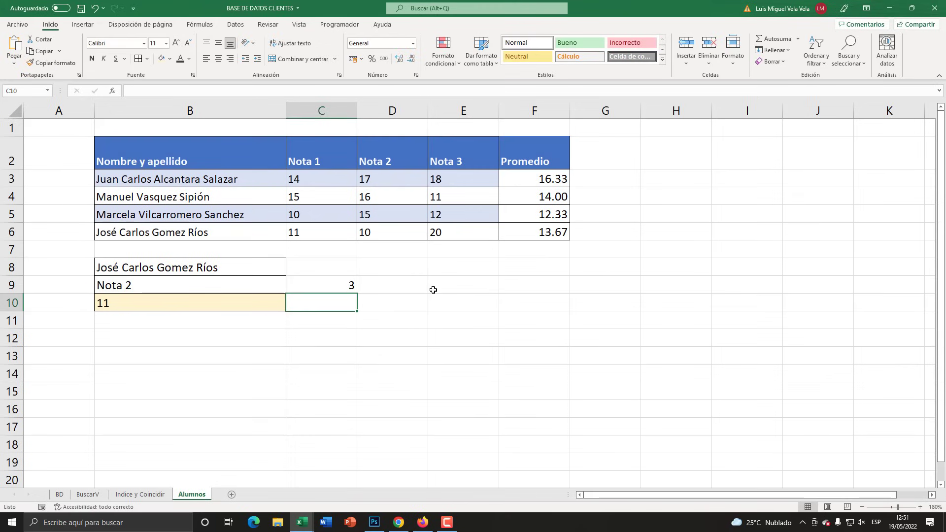
Select the COINCIDIR formula text in C9 for reuse
click(337, 286)
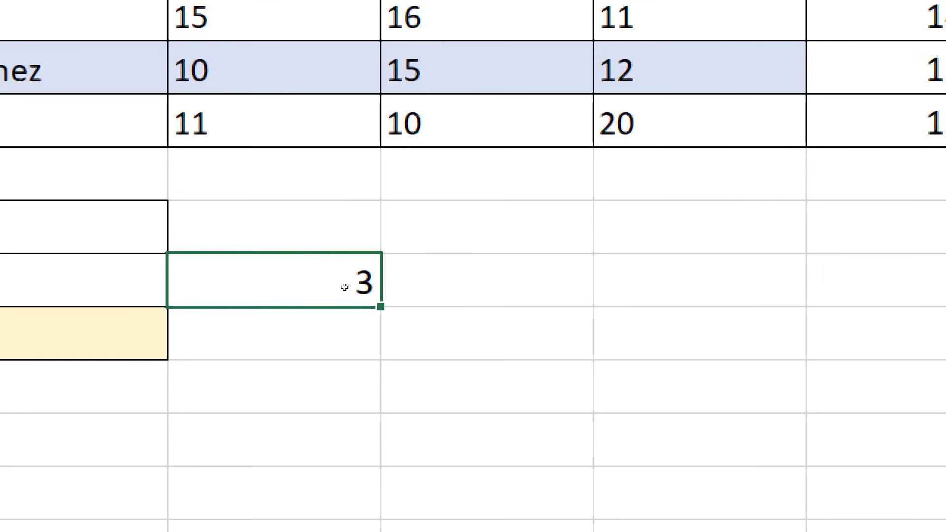
double_click(345, 286)
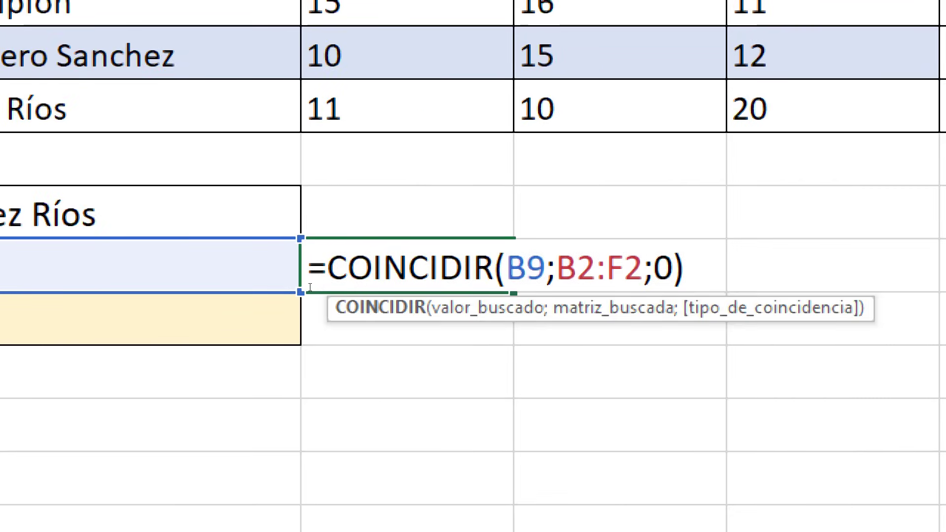
drag(326, 276, 685, 276)
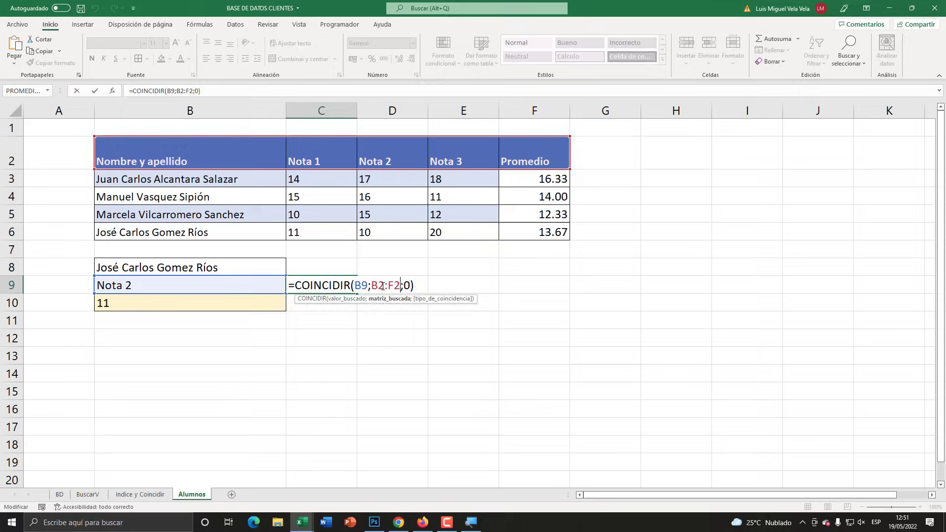
click(205, 284)
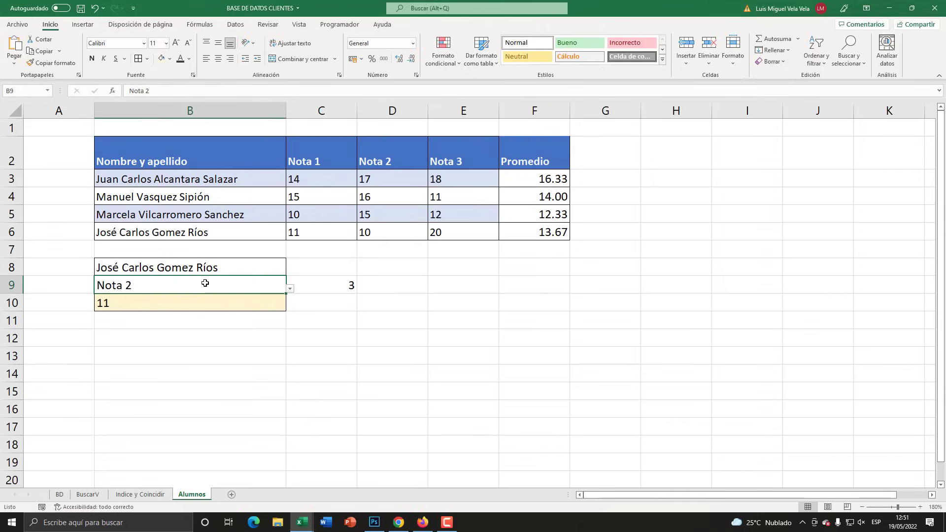
Set B9 to Nota 1, then Nota 2, checking C9's match position
key(alt+Down)
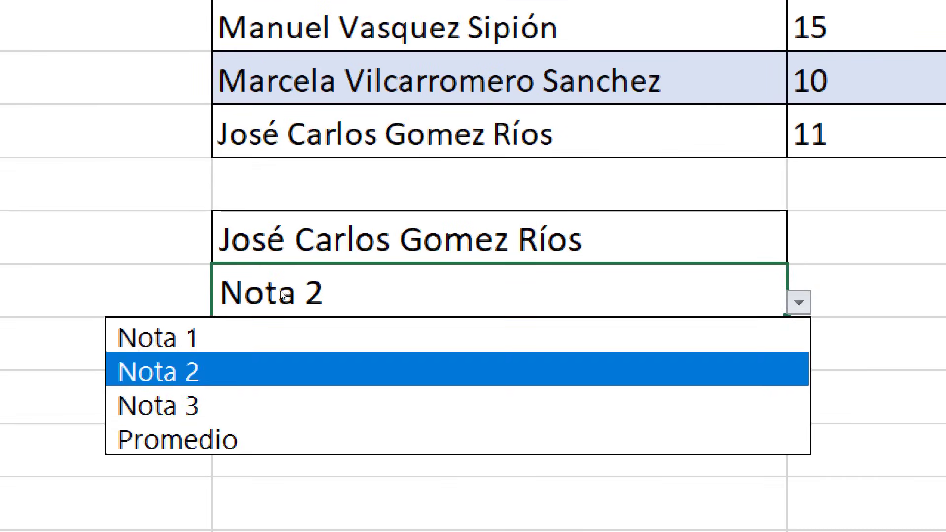
key(Up)
key(Return)
key(alt+Down)
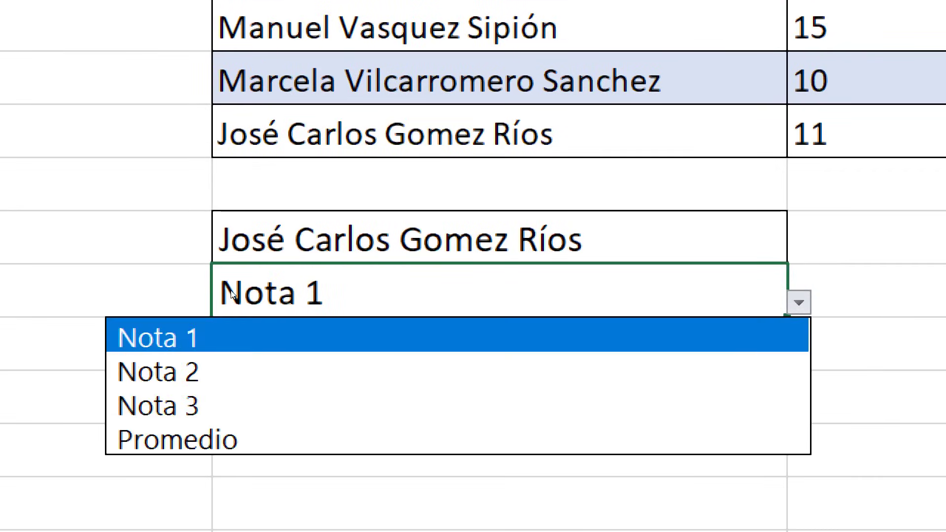
key(Down)
key(Return)
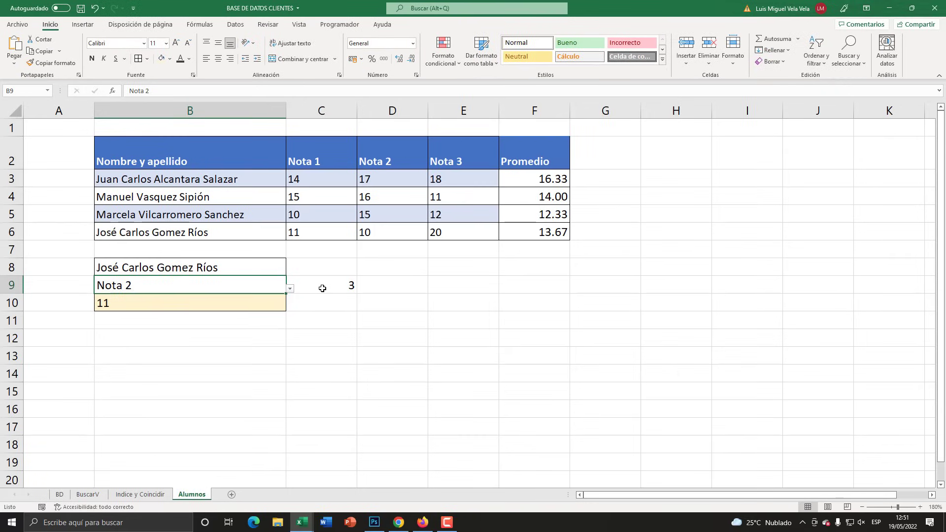
click(323, 288)
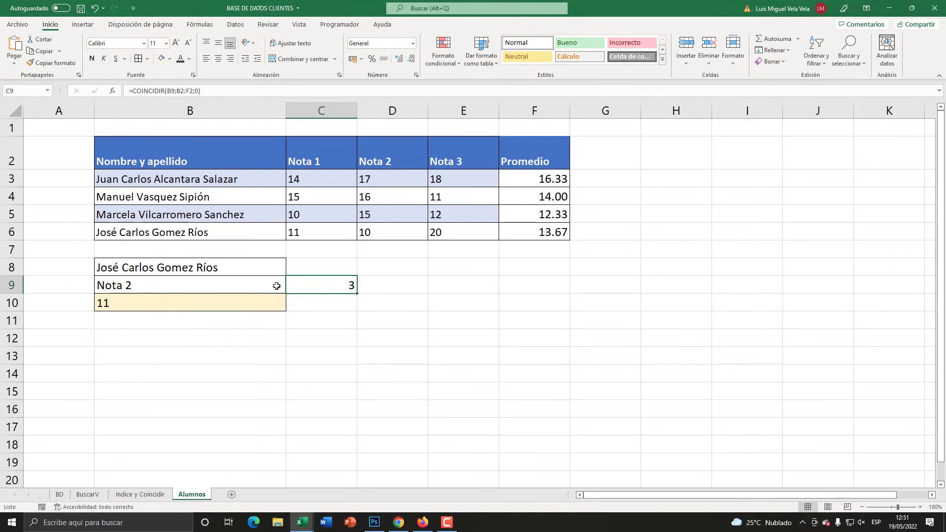
Set B9 to Nota 3, then Promedio, so C9 shows 5
click(276, 286)
click(290, 289)
click(222, 322)
key(alt+Down)
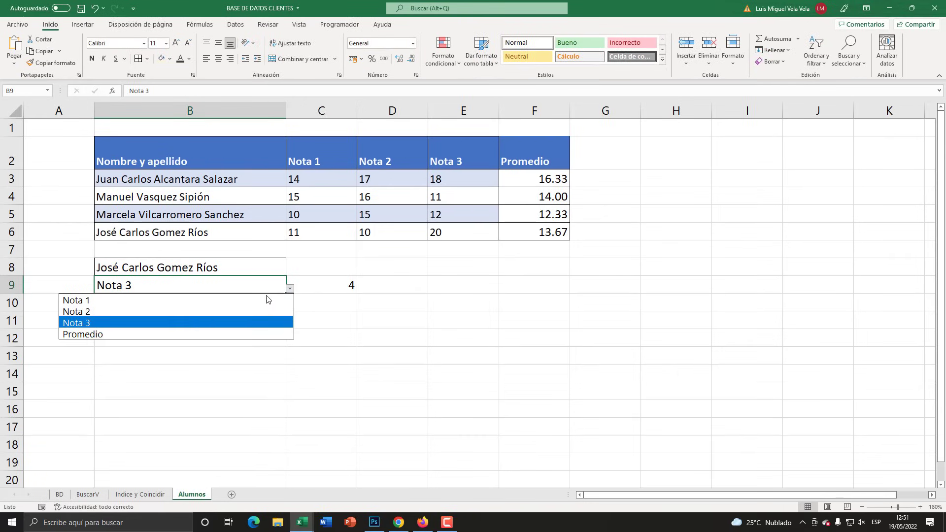
click(239, 332)
click(330, 286)
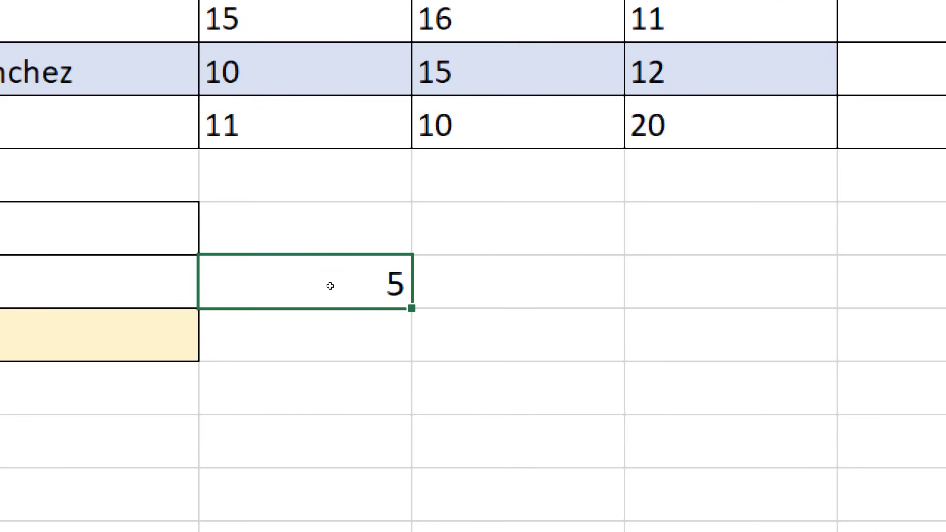
Copy the COINCIDIR(B9;B2:F2;0) expression from C9's formula
double_click(330, 285)
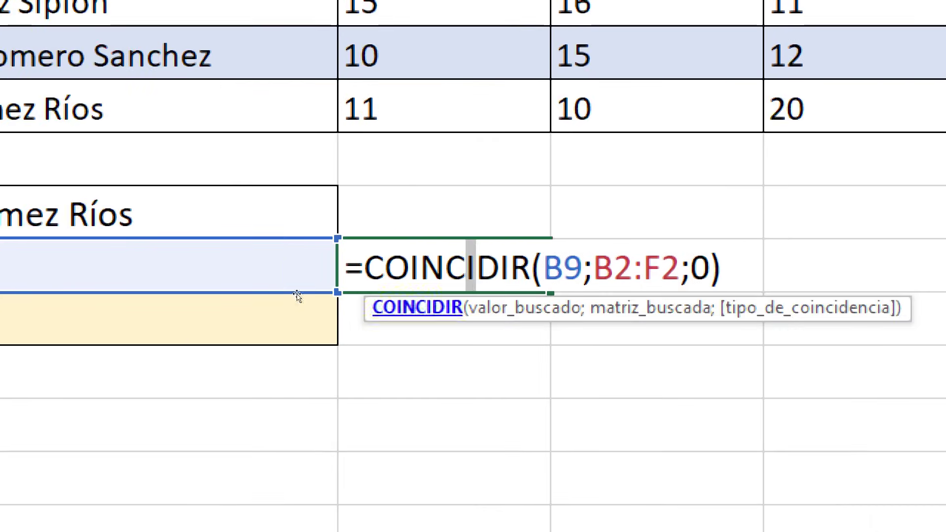
drag(365, 269, 722, 269)
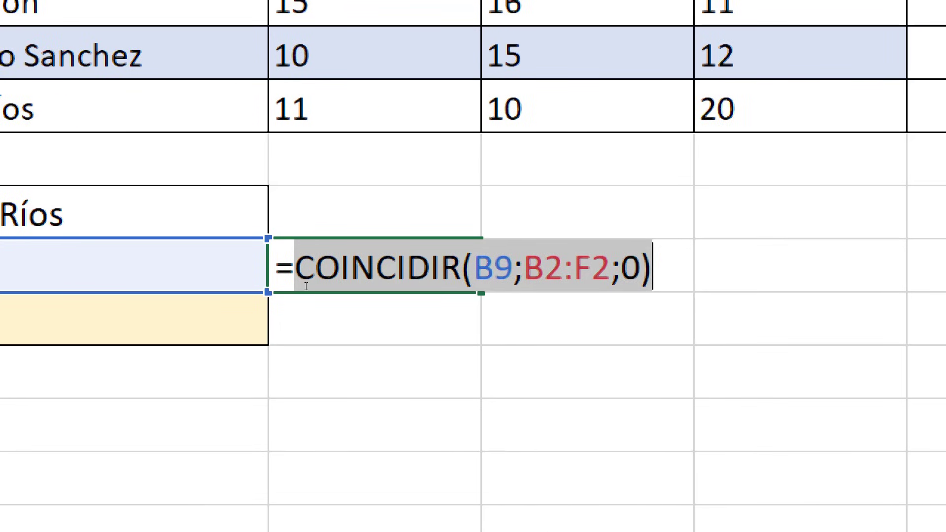
key(Escape)
Replace B10's column argument 2 with COINCIDIR(B9;B2:F2;0), giving 13.66666667
click(223, 296)
double_click(142, 298)
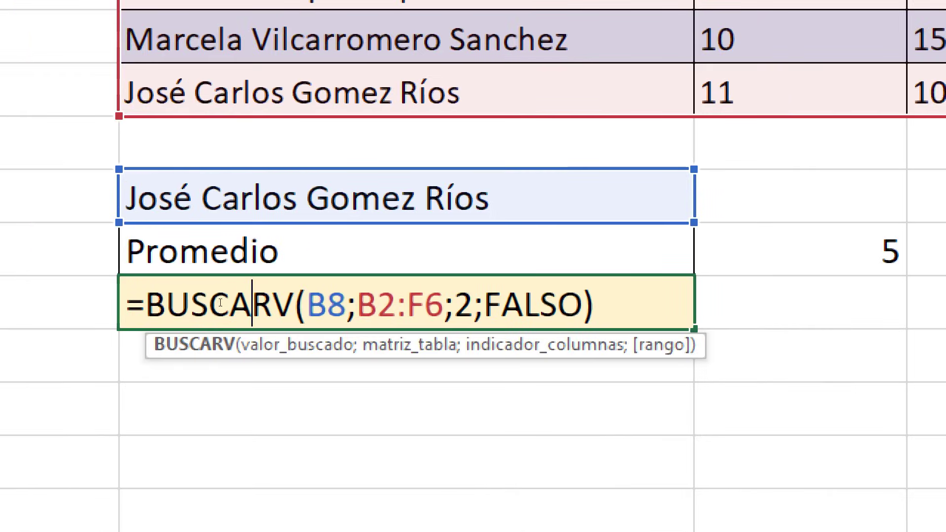
double_click(463, 305)
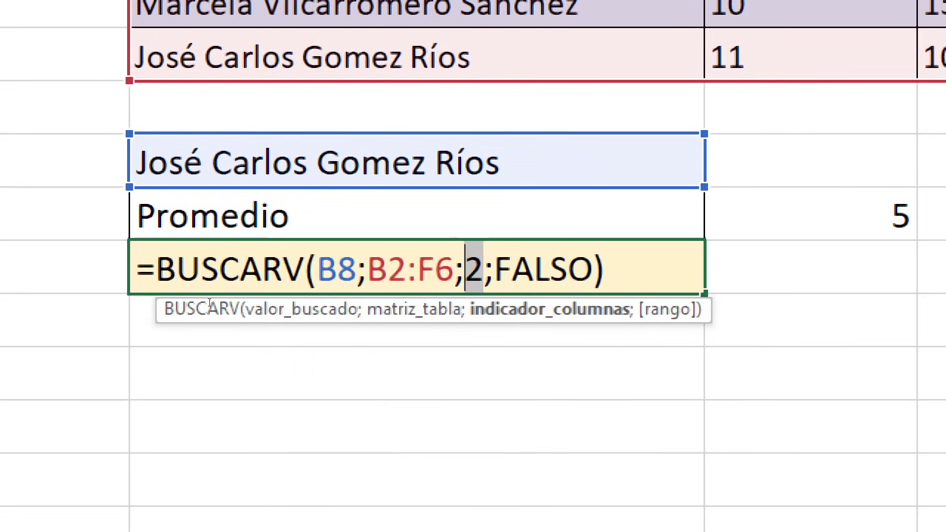
key(shift+Right)
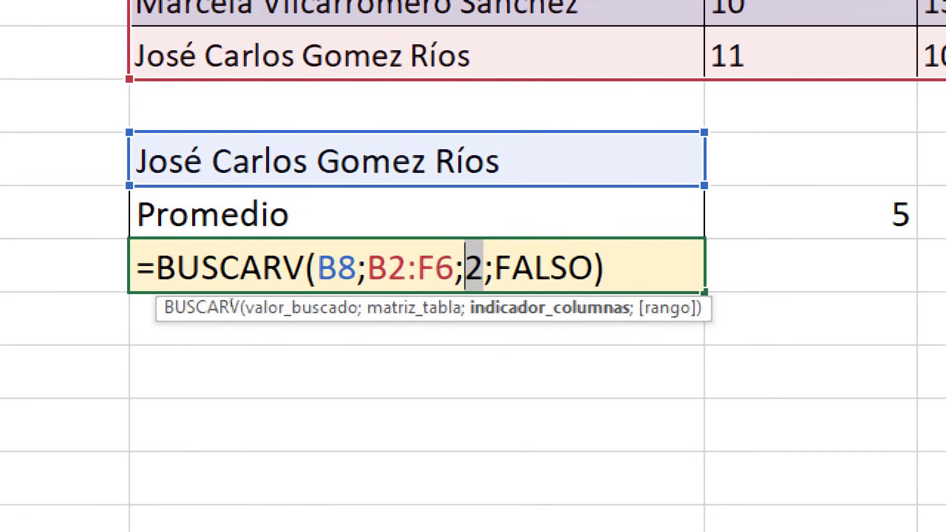
text(COINCIDIR(B9;B2:F2;0))
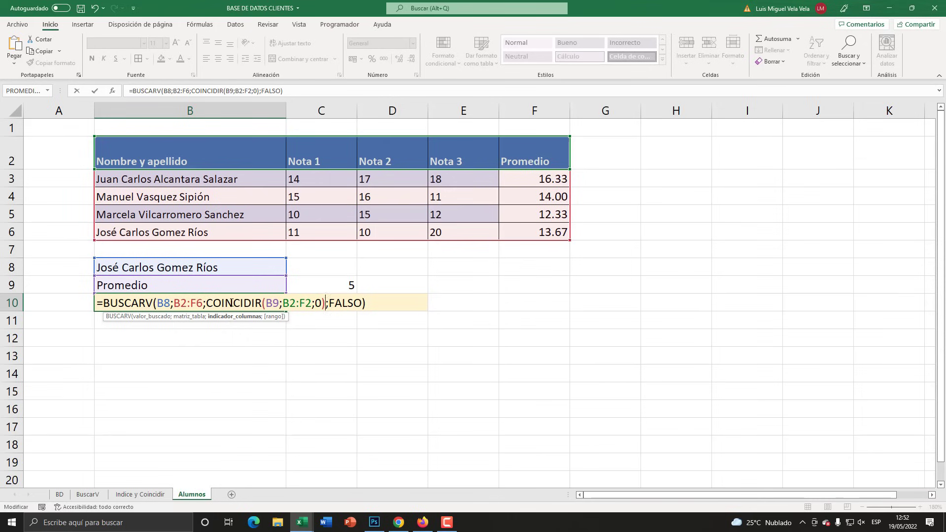
key(Return)
click(249, 306)
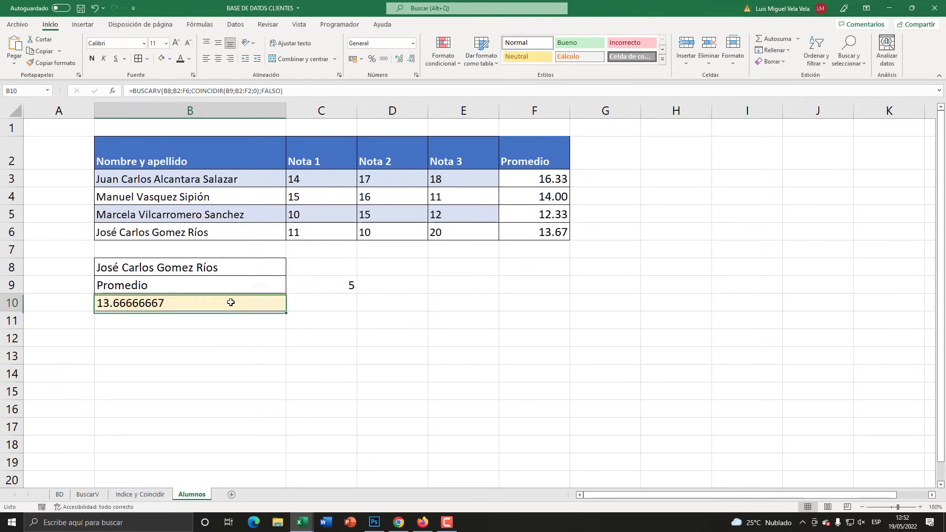
click(159, 291)
Pick the second student in B8's dropdown and check their grades row
key(Down)
click(544, 180)
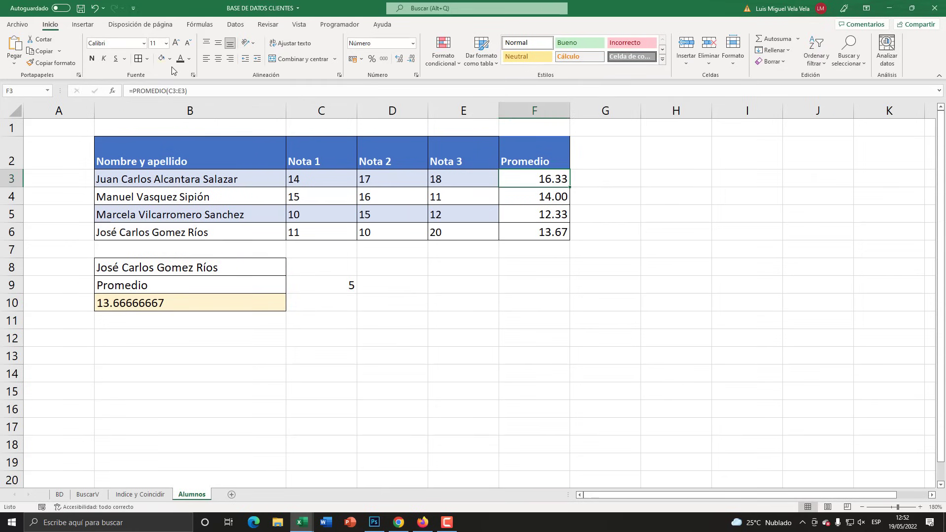
click(202, 281)
click(276, 272)
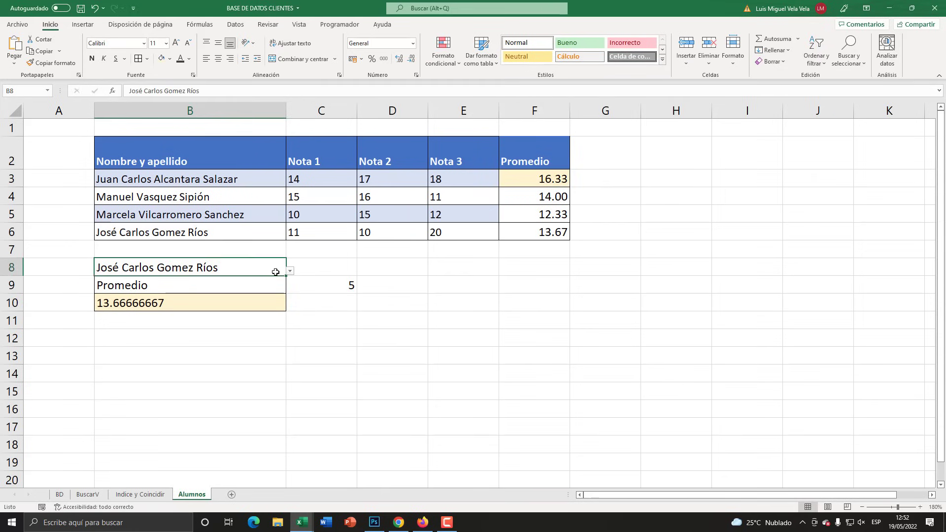
click(290, 271)
click(276, 294)
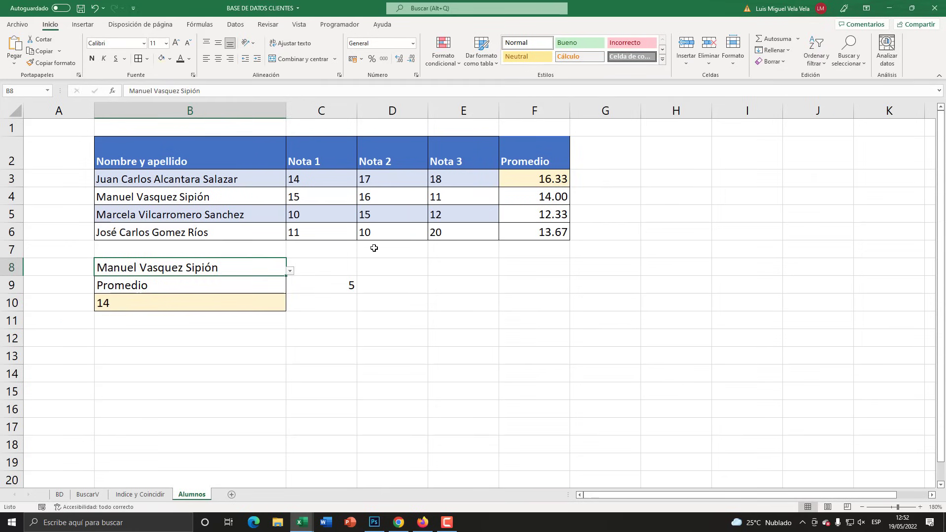
drag(129, 199, 506, 189)
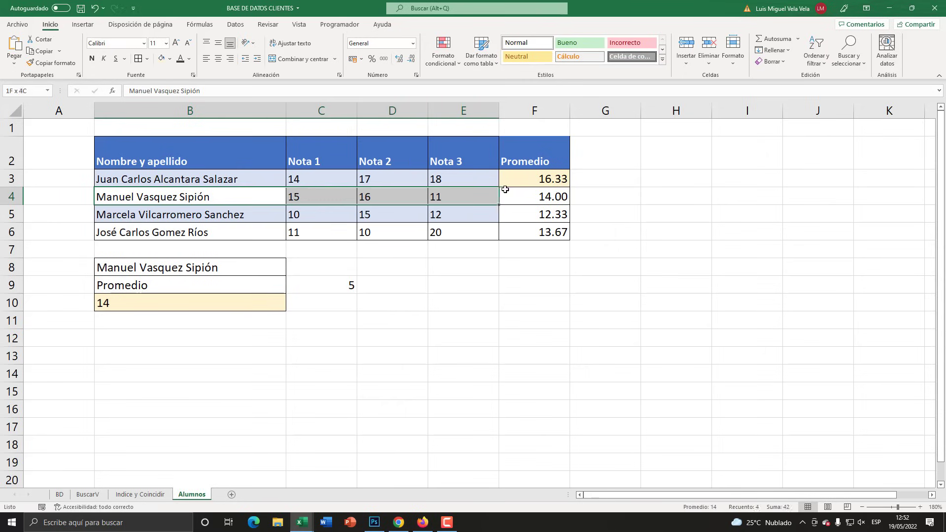
Choose Nota 2 in B9 and confirm B10 returns 16
click(216, 236)
click(205, 288)
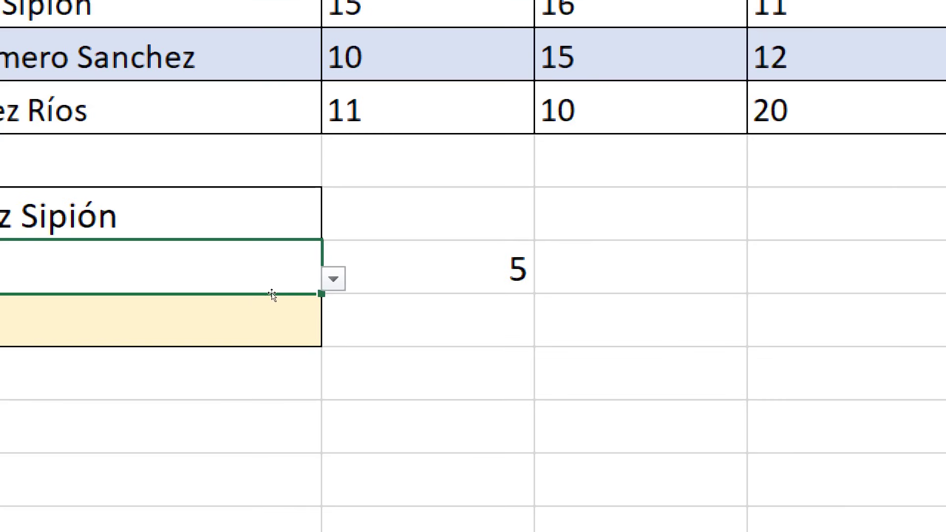
key(alt+Down)
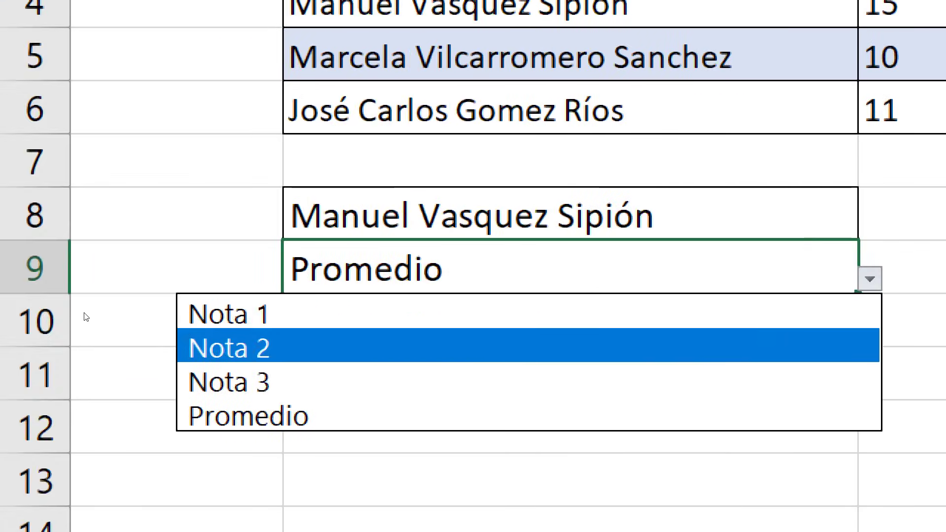
key(Return)
click(147, 298)
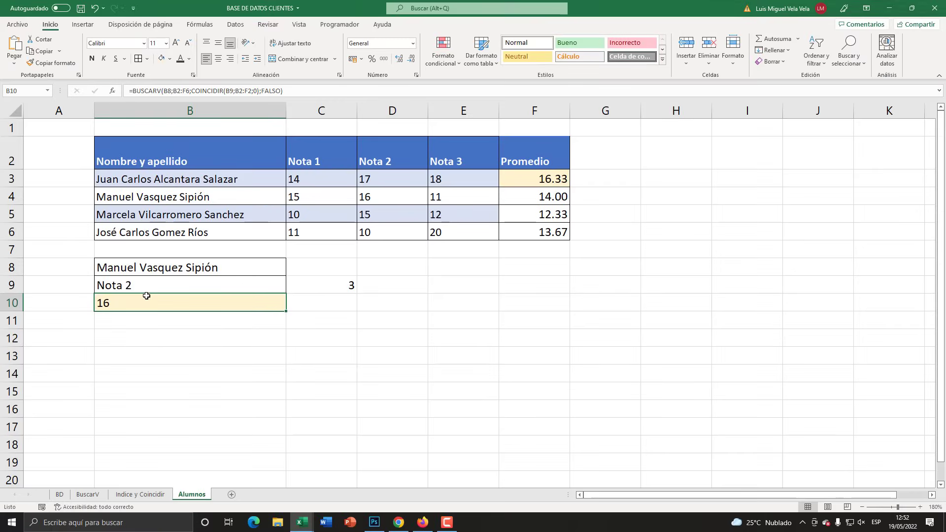
Fill the matching grade cell D4 and the lookup result B10 with red
click(387, 106)
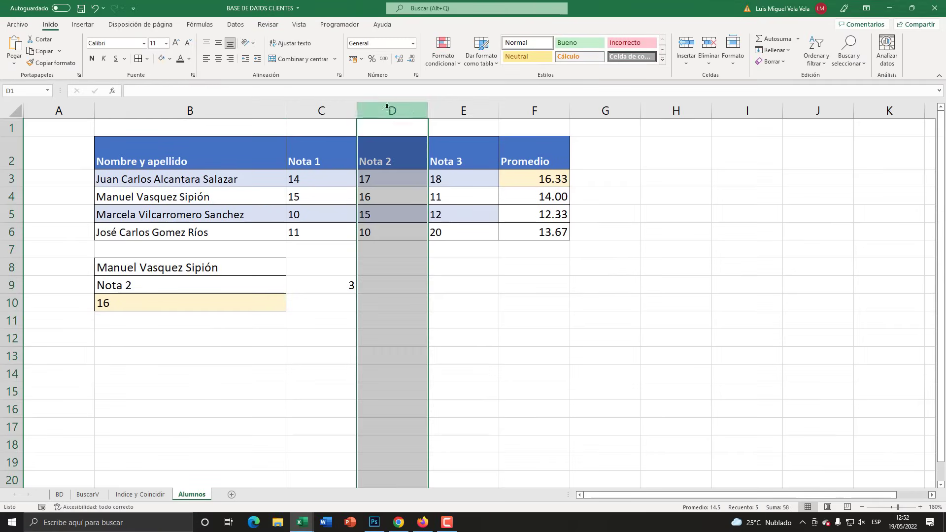
click(372, 198)
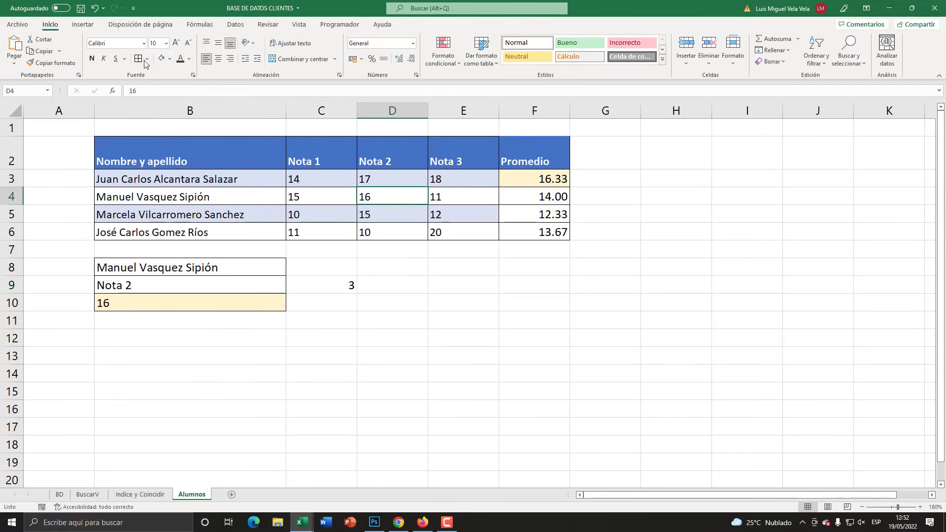
click(170, 58)
click(171, 152)
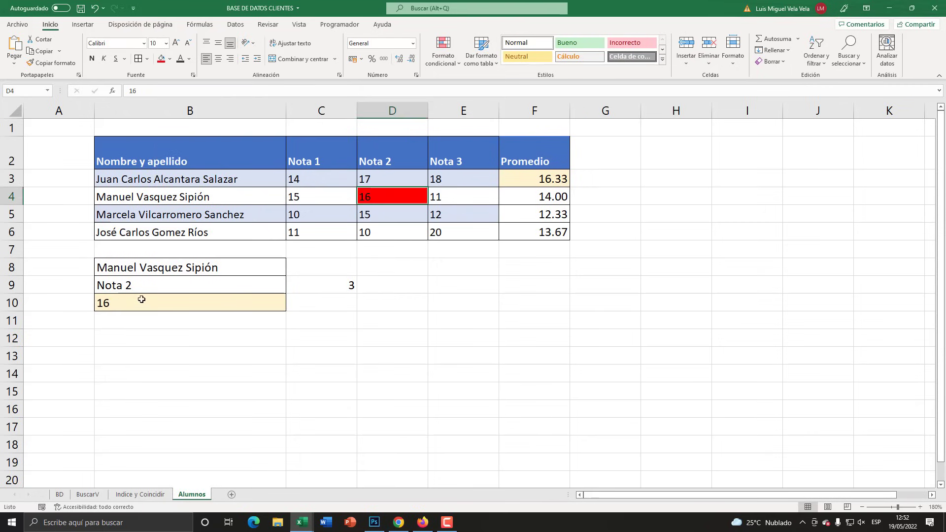
click(142, 299)
click(161, 58)
click(439, 335)
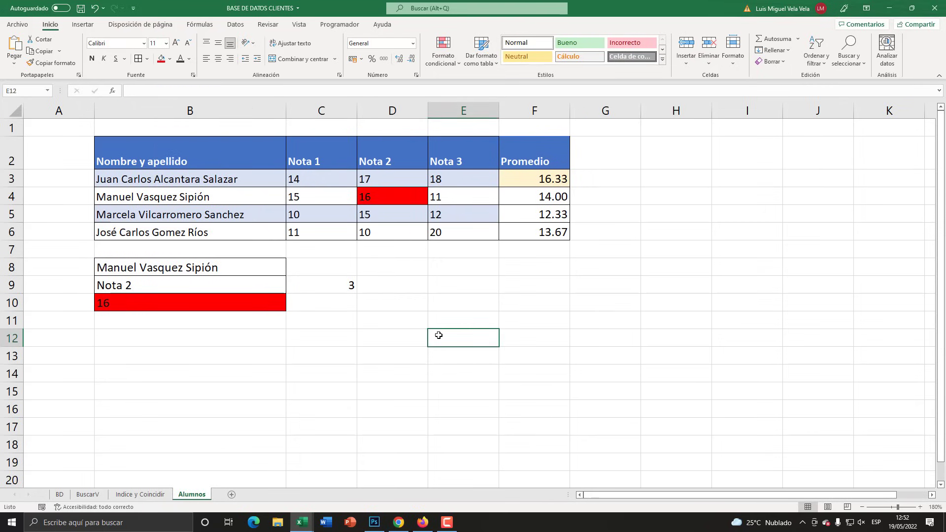
Review the red cells and B10's nested BUSCARV/COINCIDIR formula without changing it
click(197, 112)
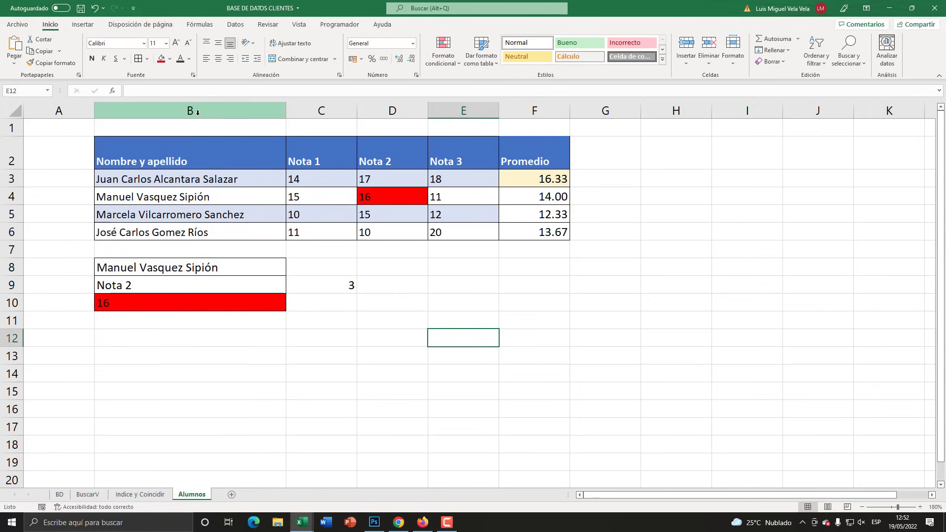
click(317, 157)
click(395, 198)
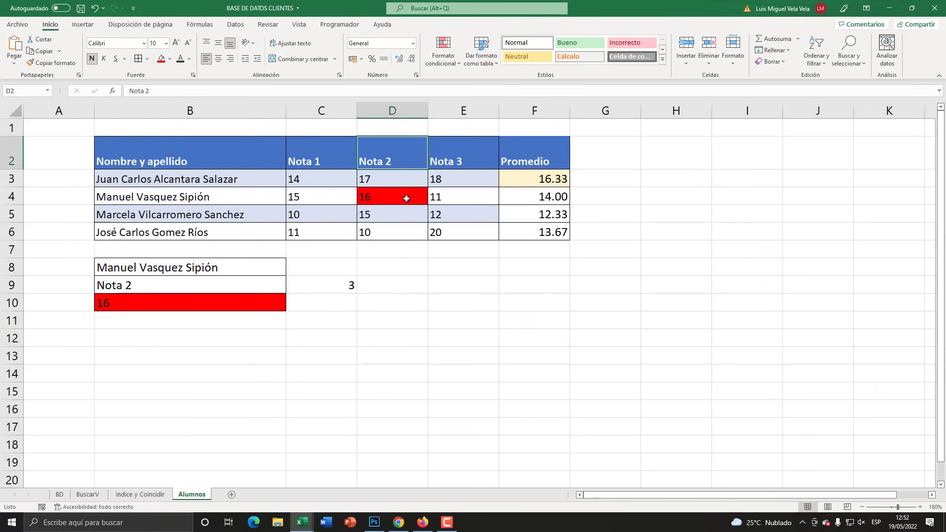
click(440, 232)
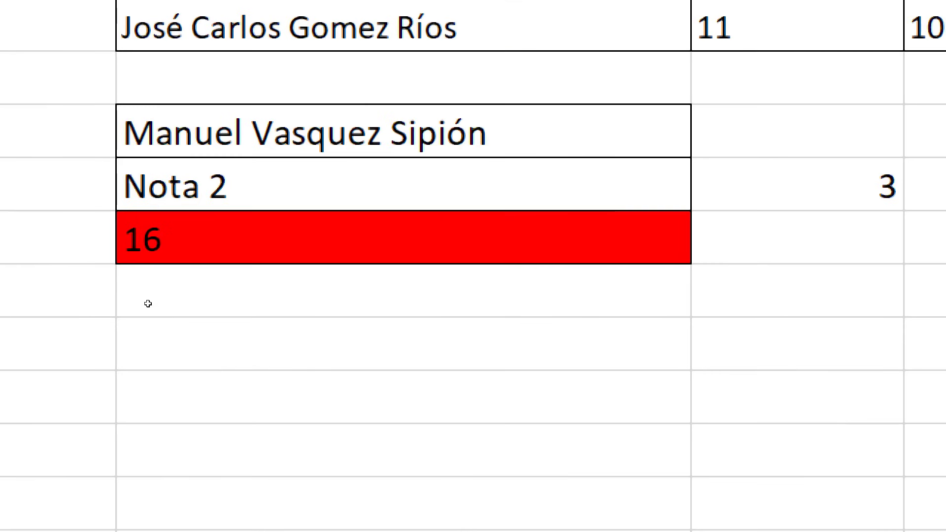
double_click(104, 306)
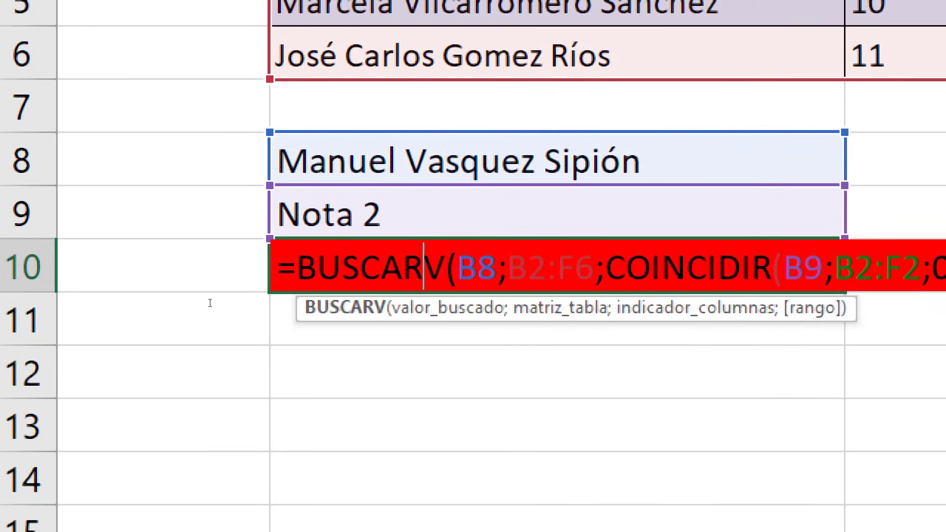
click(641, 307)
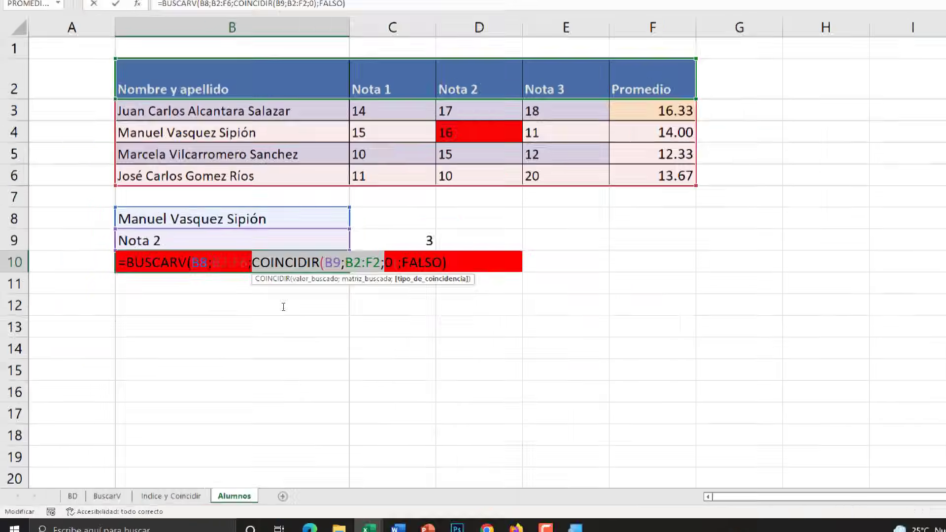
key(Escape)
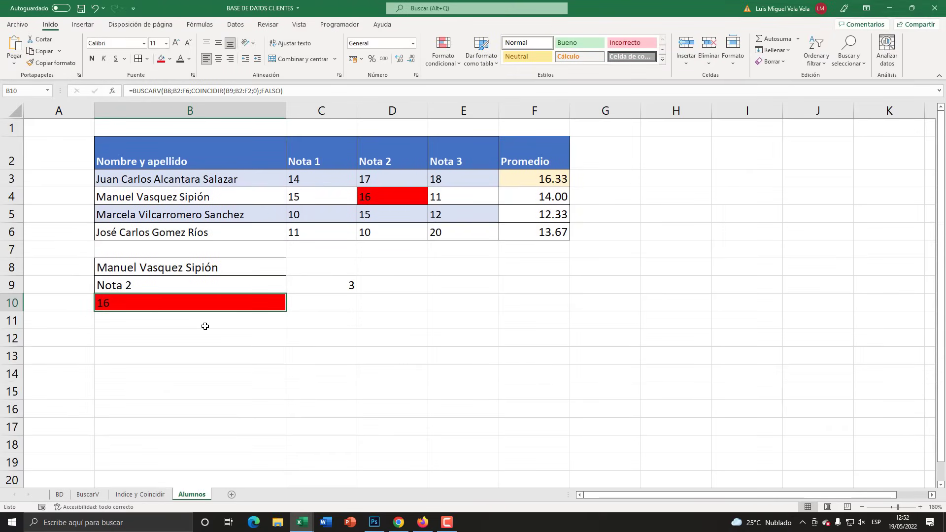